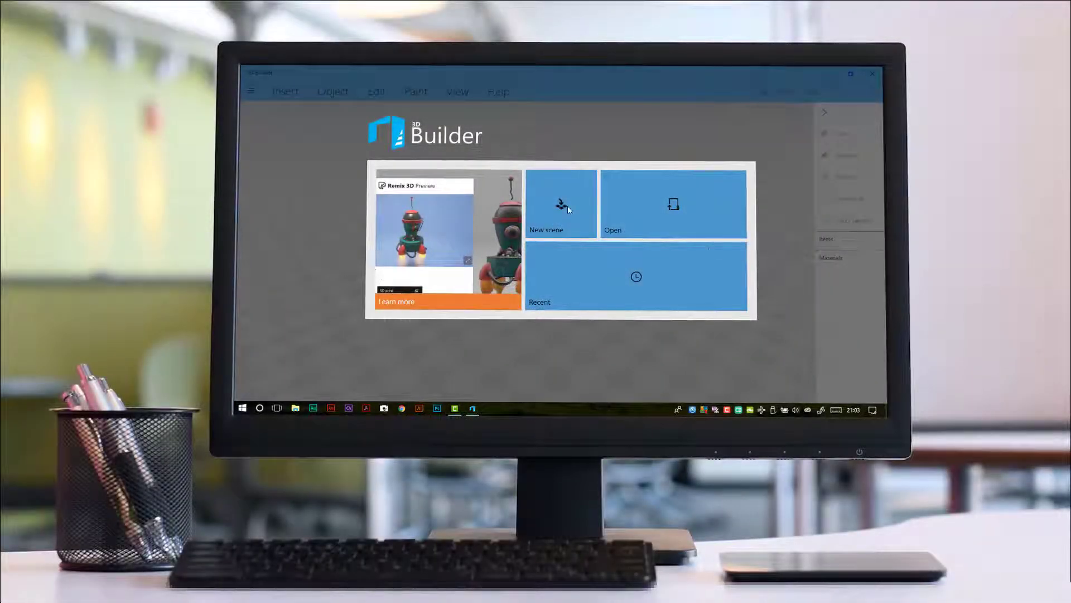
Start a new scene with two spheres, the second sunk partly below the first.
left_click(568, 205)
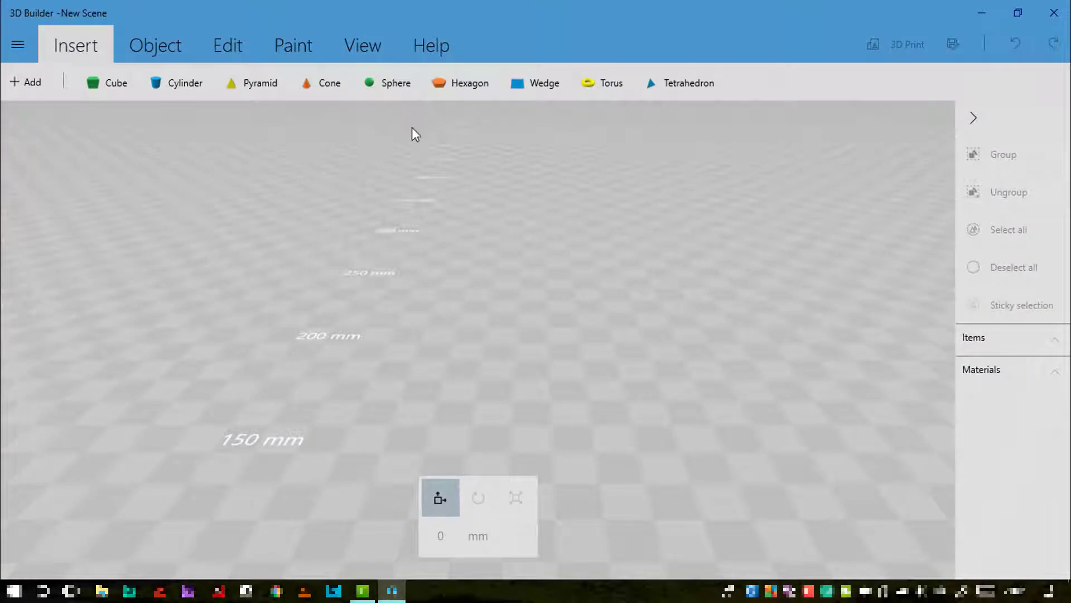
left_click(393, 83)
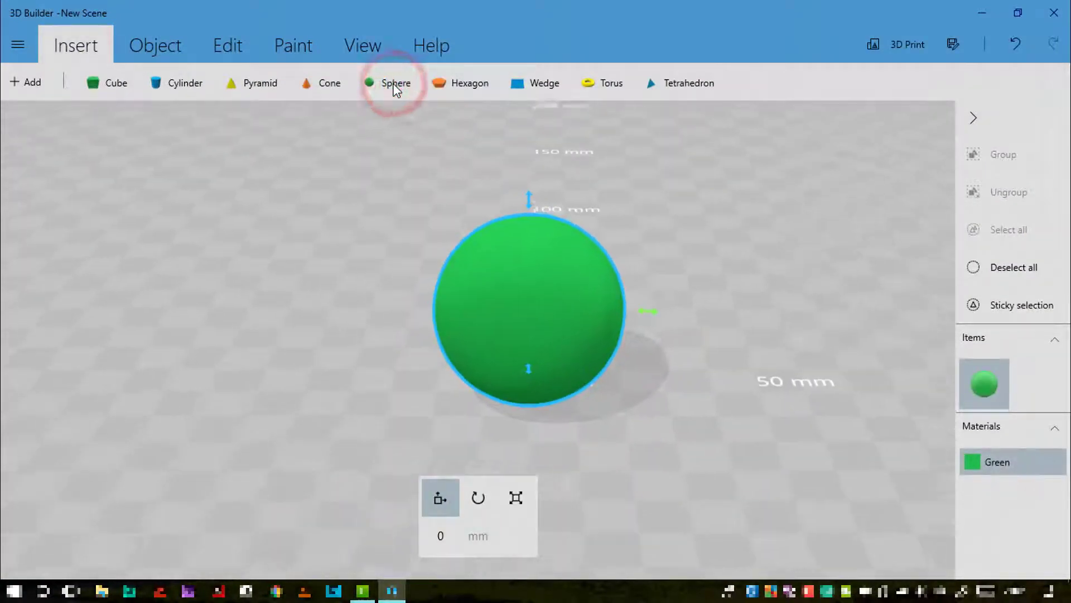
left_click(393, 85)
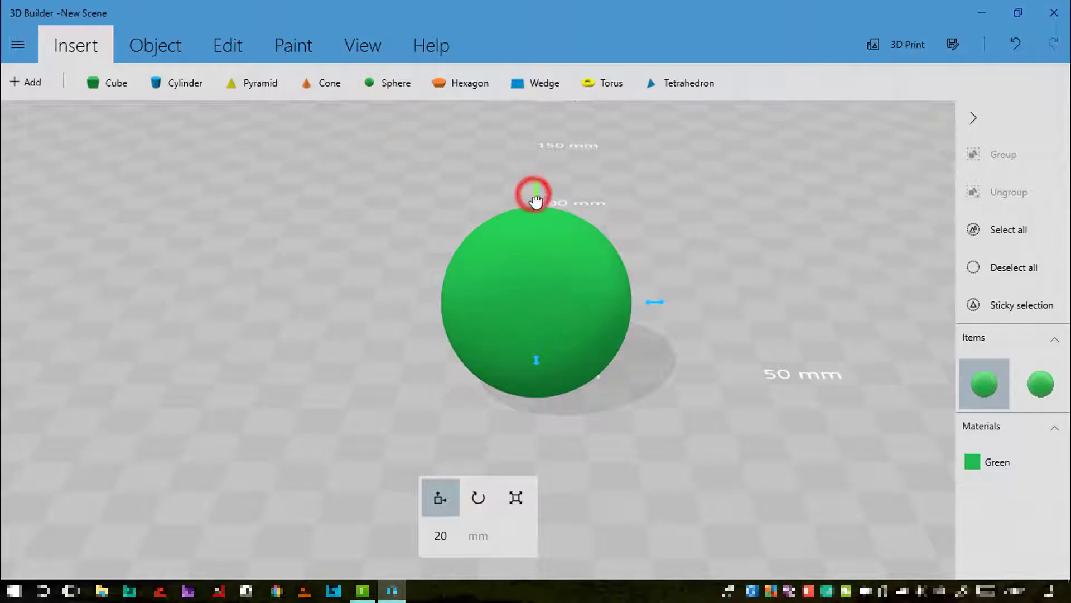
left_click_drag(536, 199, 545, 291)
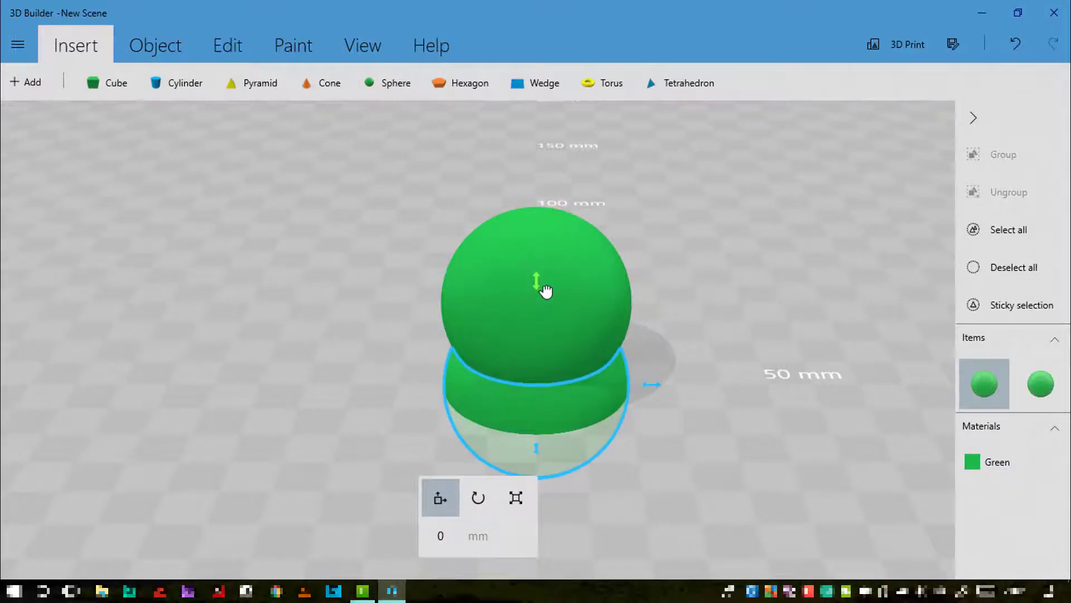
Select both spheres and intersect them into a single lens shape.
left_click(583, 278)
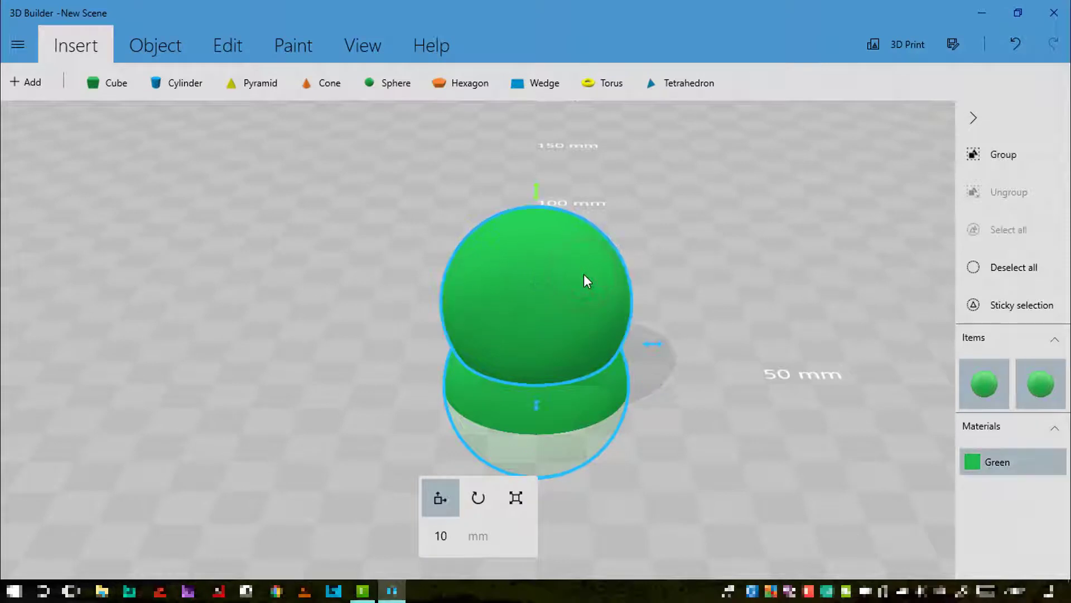
left_click(1020, 274)
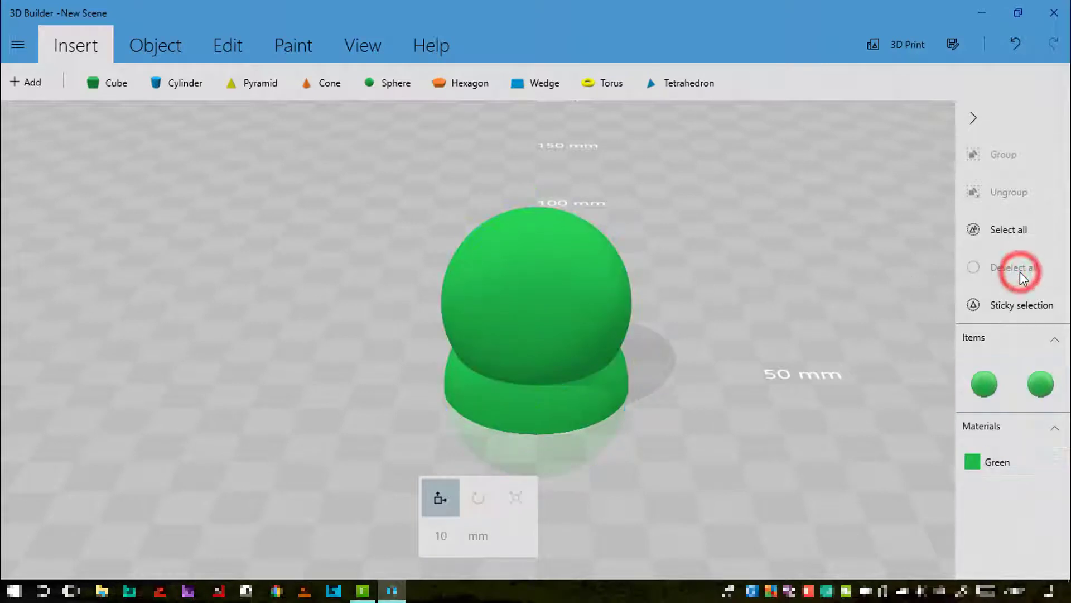
left_click(1010, 229)
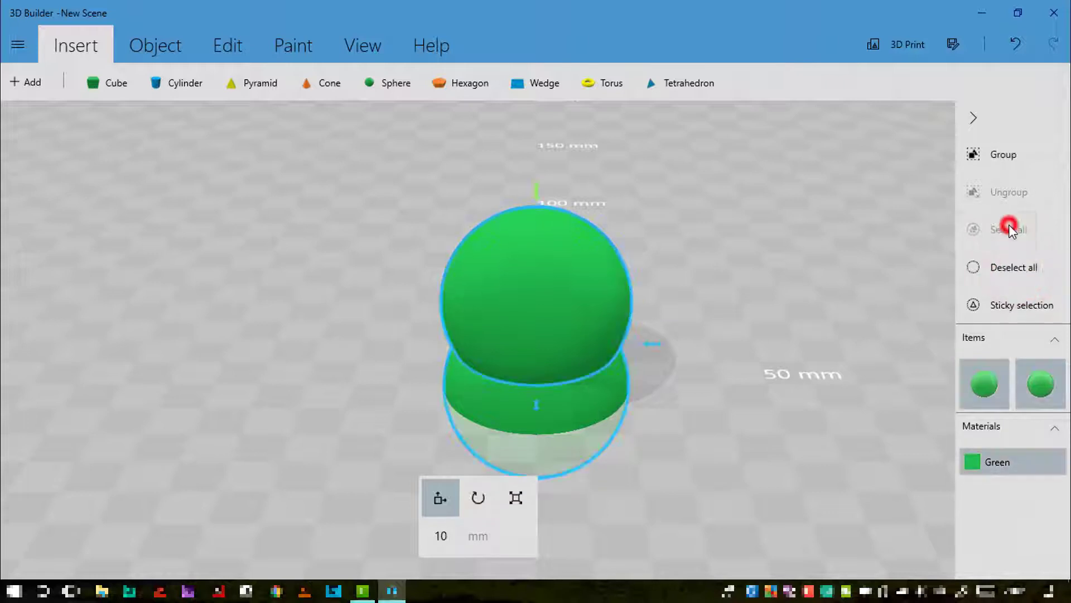
left_click(220, 45)
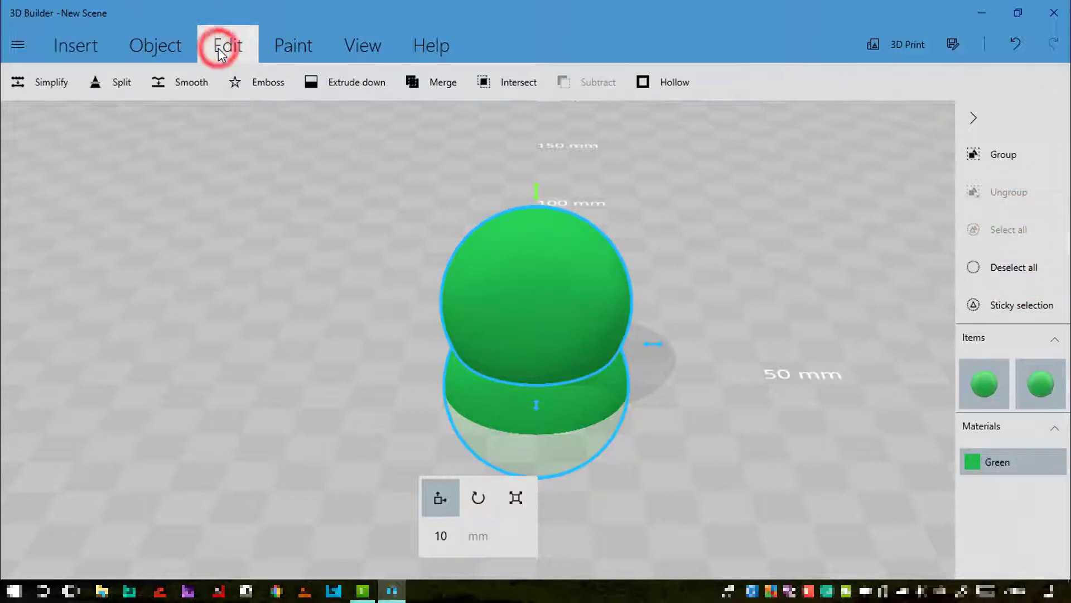
left_click(511, 81)
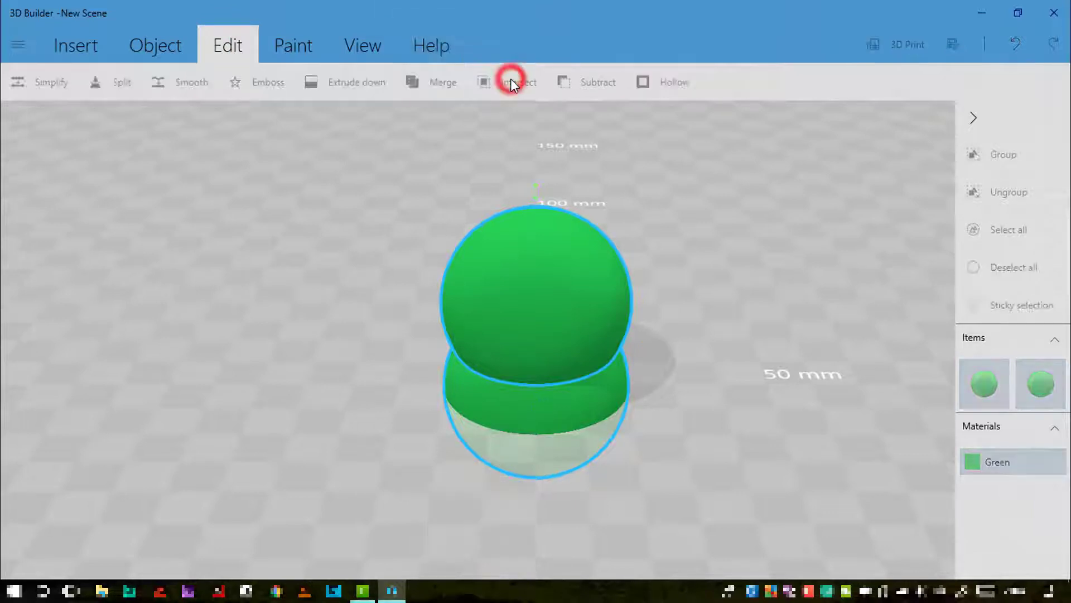
left_click_drag(701, 363, 613, 357)
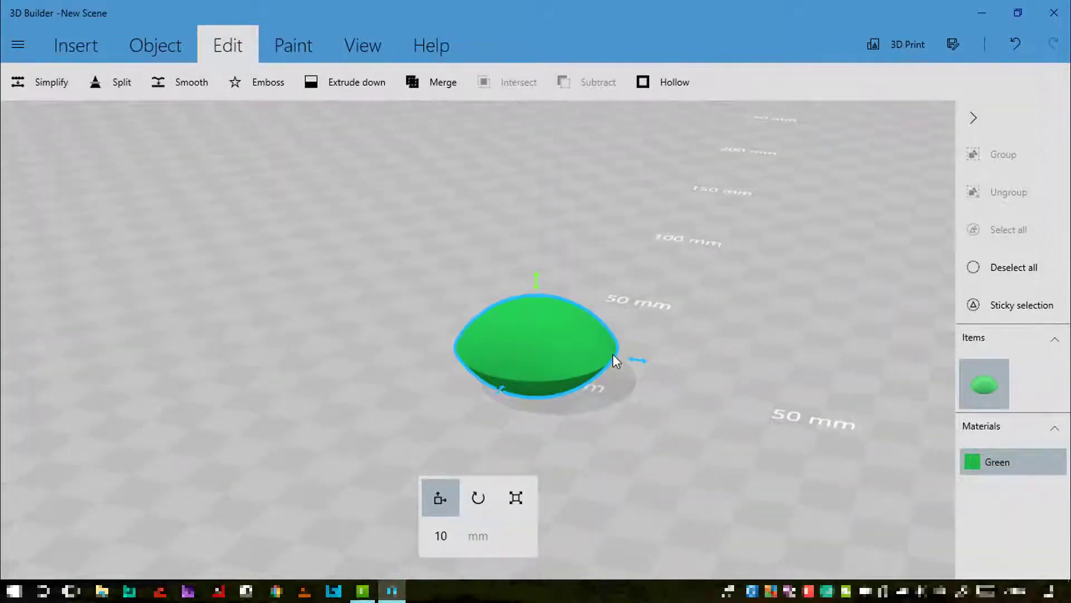
Insert a new sphere, enlarge it slightly, and shift it sideways and up.
left_click(95, 47)
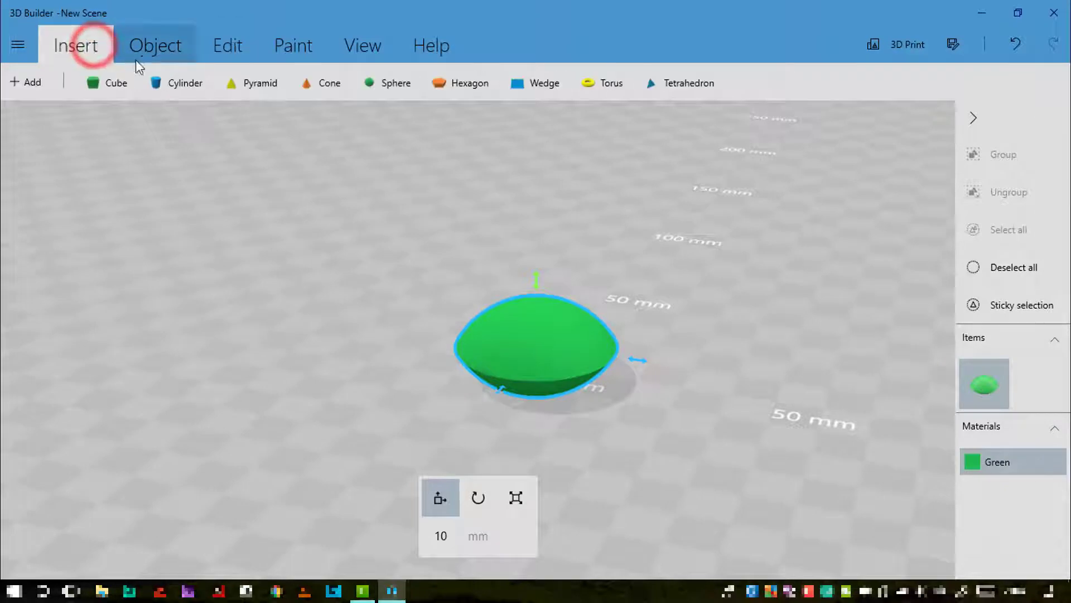
left_click(395, 85)
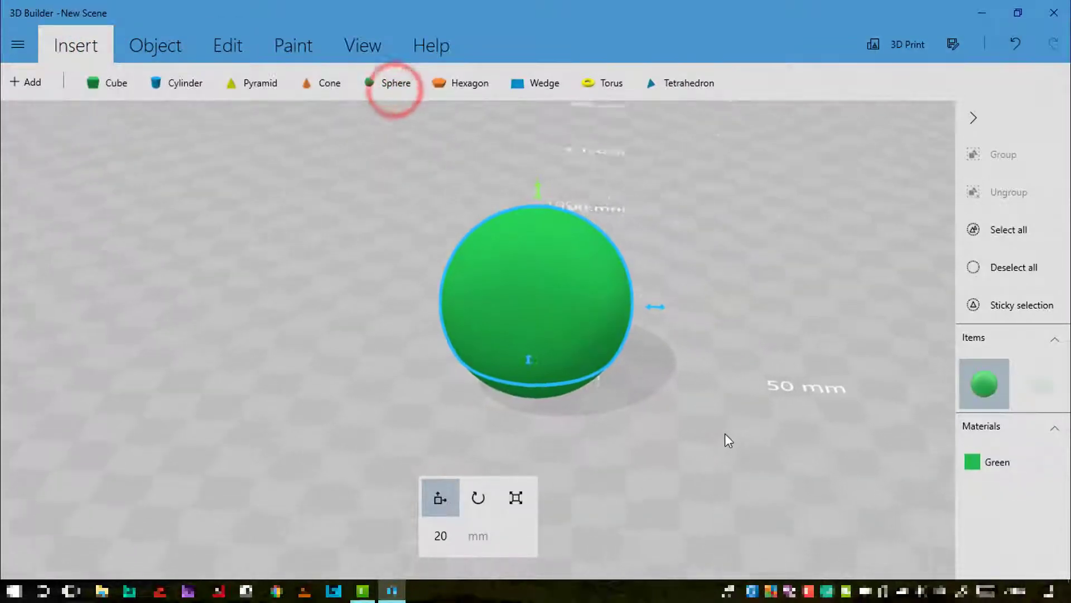
left_click_drag(725, 433, 500, 424)
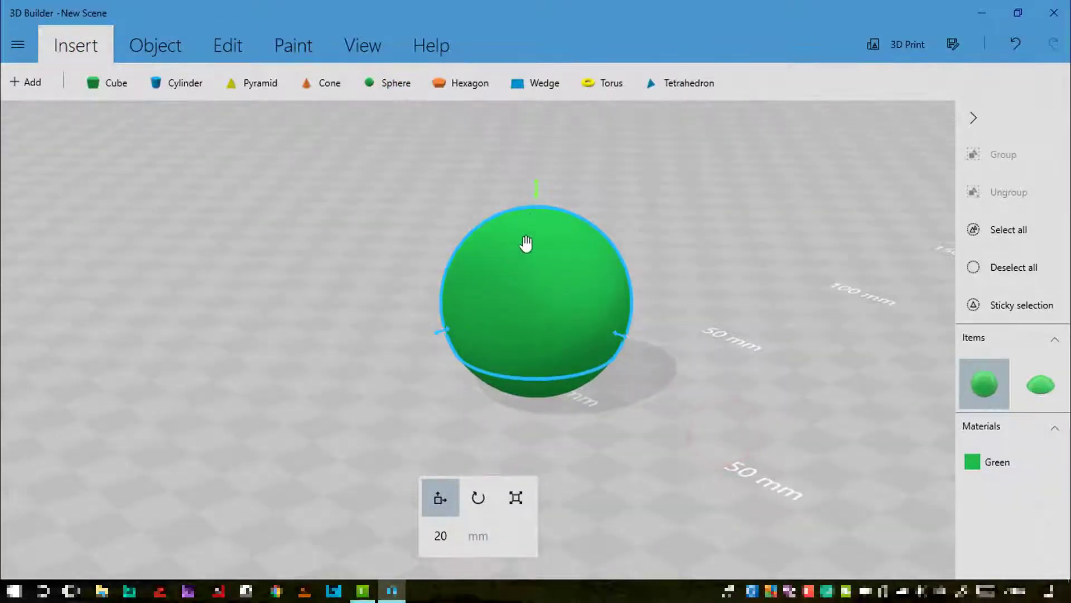
left_click_drag(533, 188, 531, 182)
left_click_drag(468, 311, 509, 298)
left_click_drag(759, 452, 468, 412)
left_click_drag(588, 189, 583, 161)
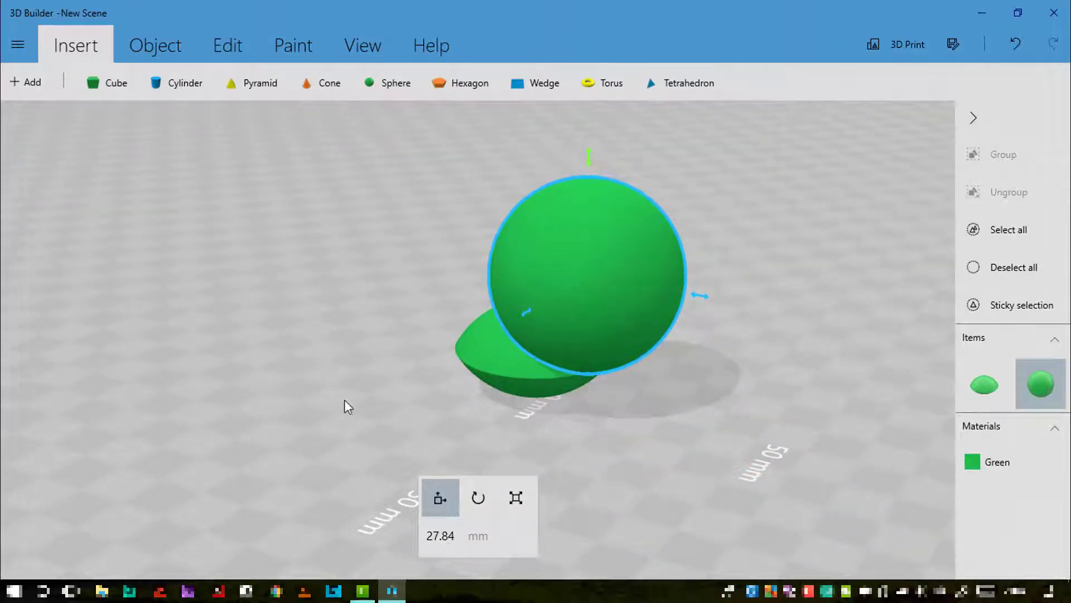
left_click_drag(356, 426, 476, 404)
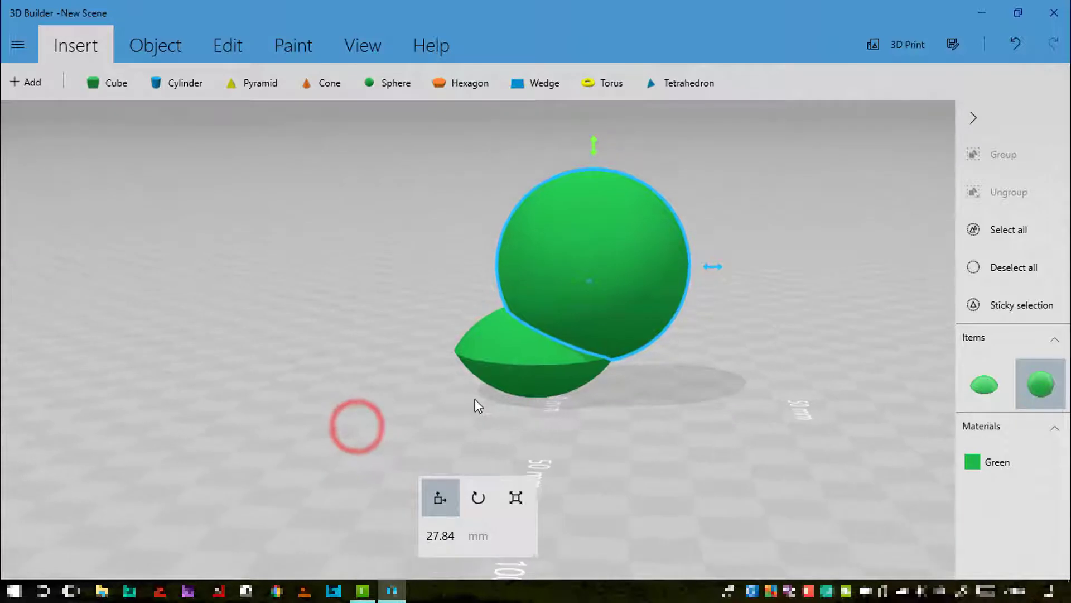
Widen the sphere and raise it to a 30 mm offset above the lens.
left_click(514, 495)
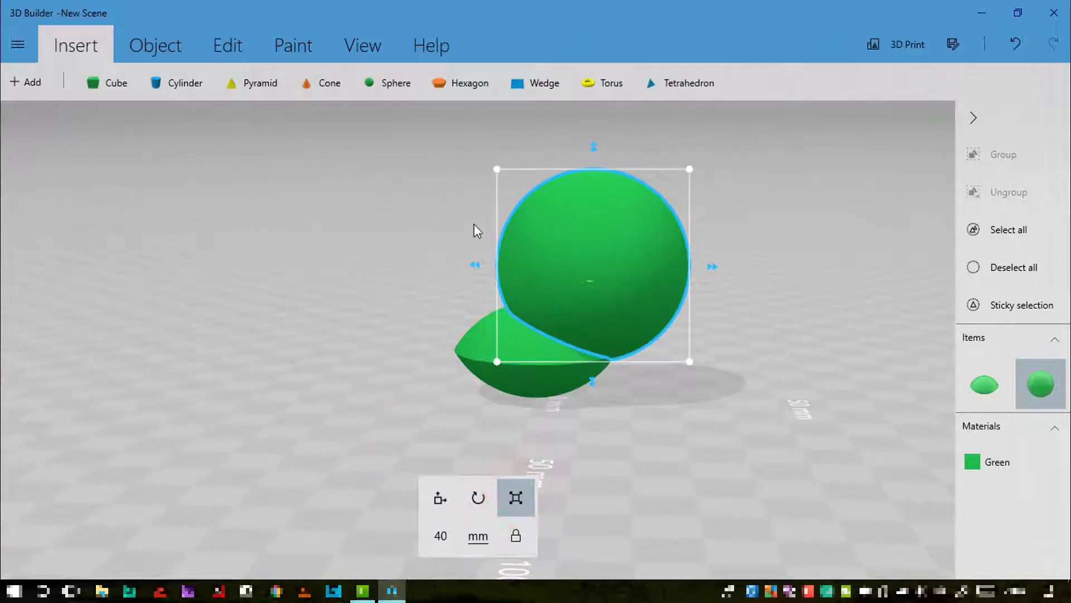
left_click_drag(477, 268, 445, 270)
left_click_drag(655, 406, 480, 390)
left_click(440, 497)
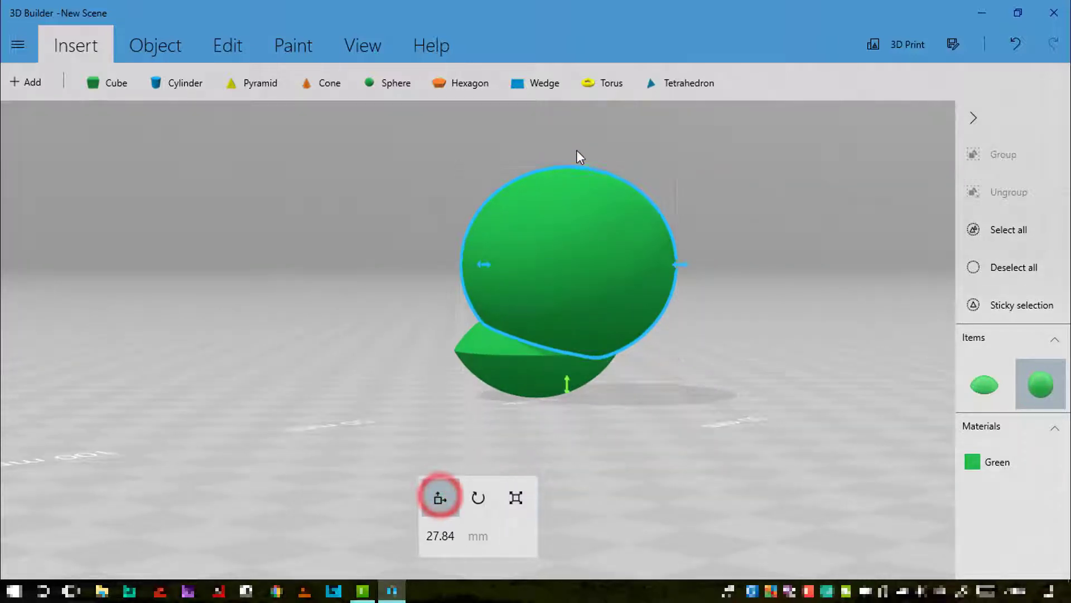
left_click_drag(566, 391, 560, 381)
left_click_drag(500, 416, 884, 470)
left_click_drag(597, 444, 303, 413)
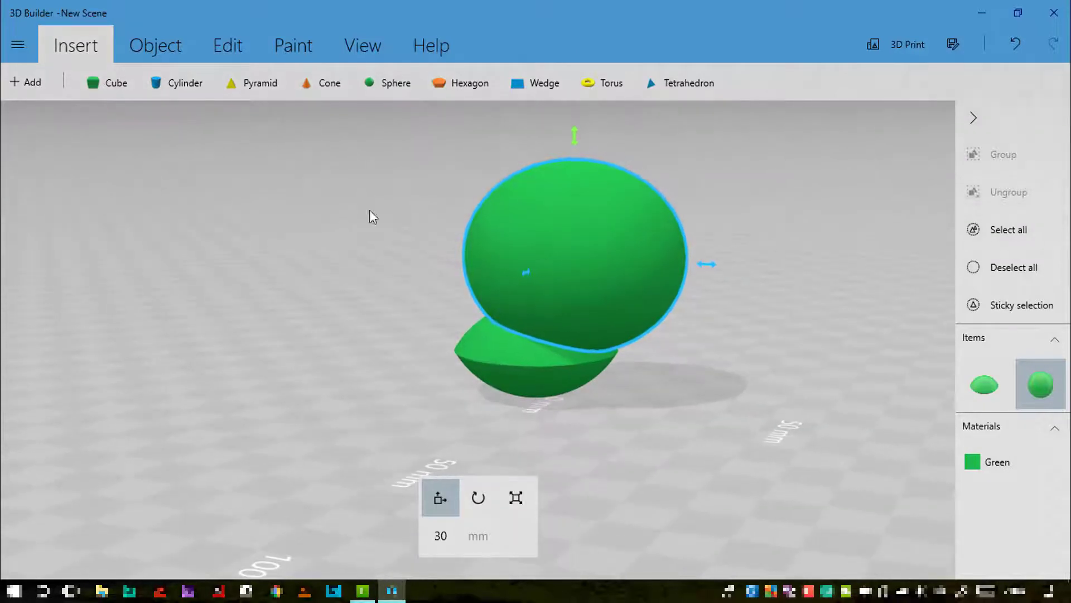
left_click(231, 47)
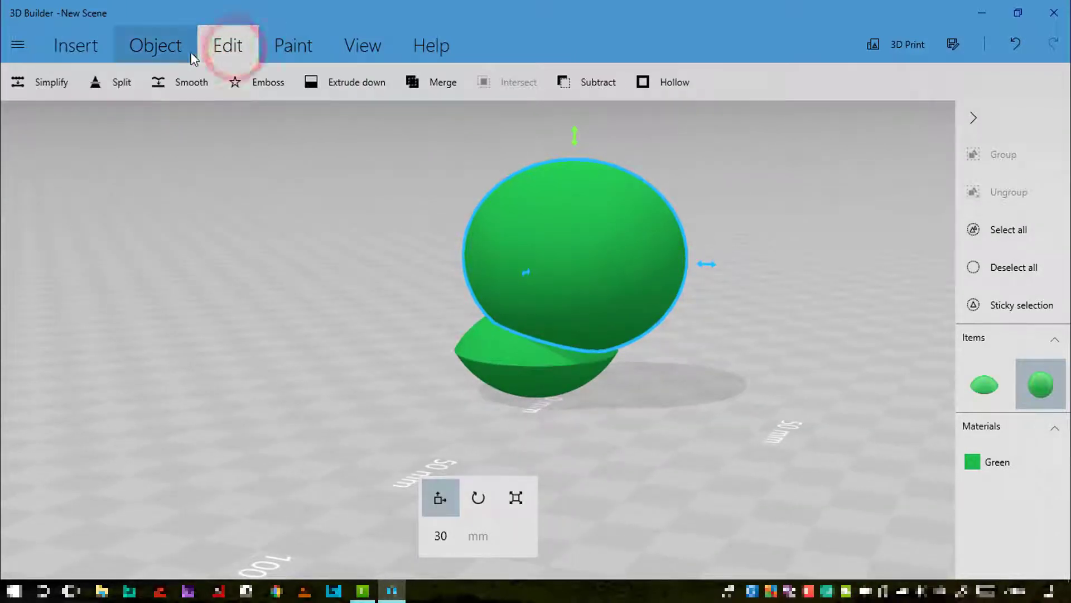
left_click(354, 48)
left_click(691, 84)
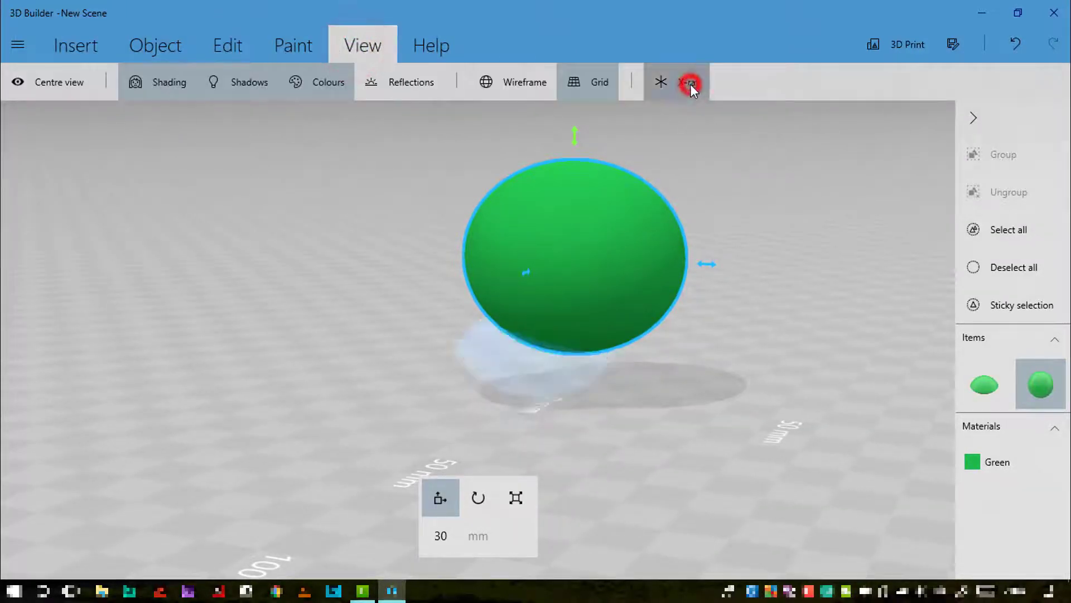
scroll(639, 438, "up", 5)
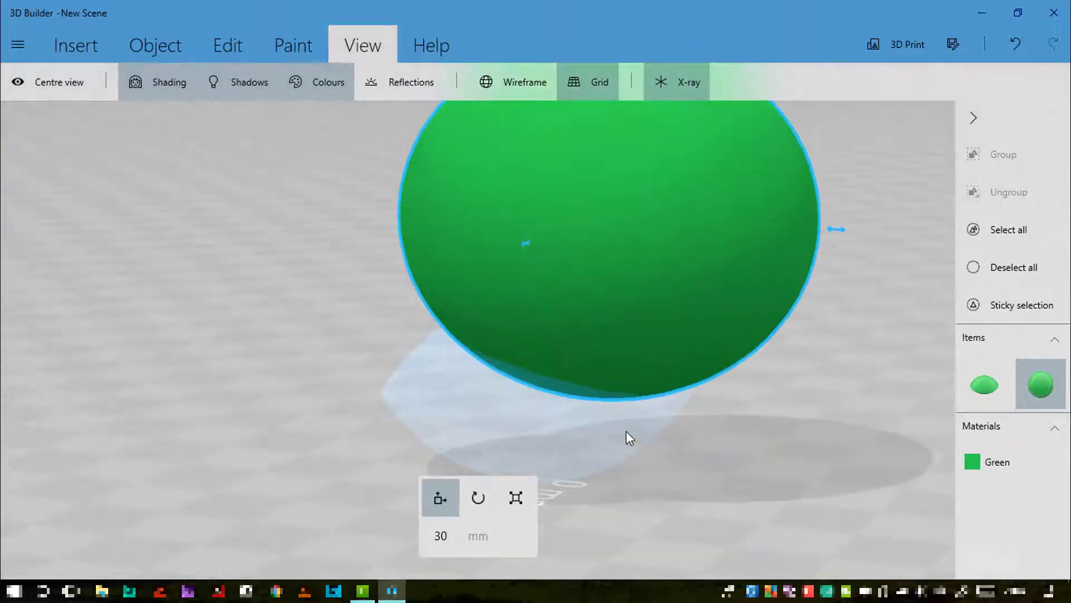
right_click_drag(682, 458, 707, 430)
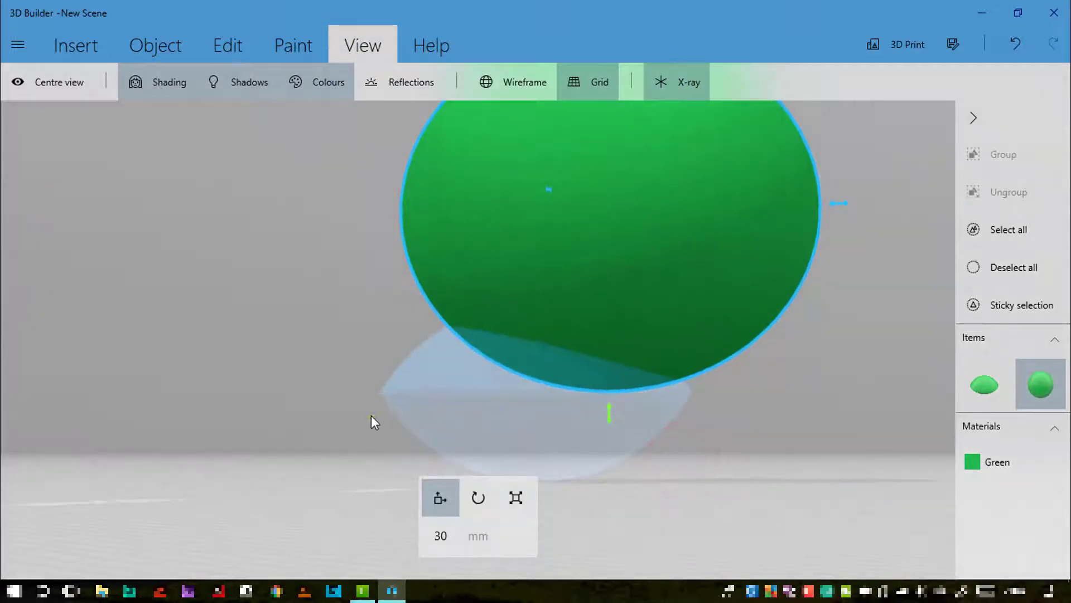
left_click_drag(370, 415, 433, 429)
mouse_move(433, 430)
right_mouse_down()
mouse_move(491, 443)
mouse_move(744, 434)
mouse_move(701, 459)
mouse_move(301, 444)
mouse_move(80, 488)
mouse_move(82, 521)
mouse_move(433, 474)
right_mouse_up()
left_click(640, 403)
left_click(670, 83)
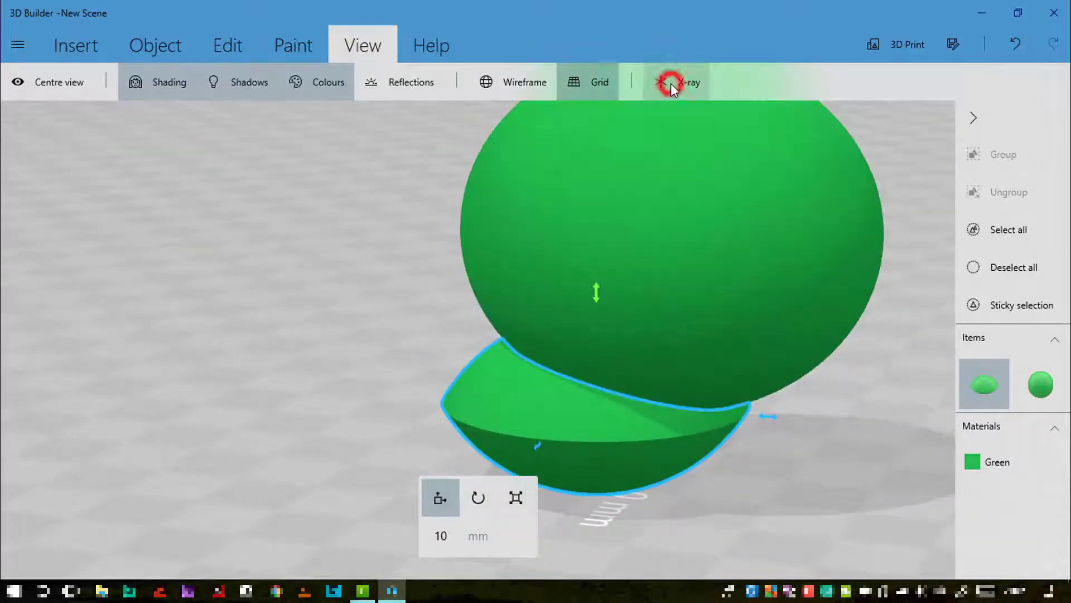
left_click(712, 247)
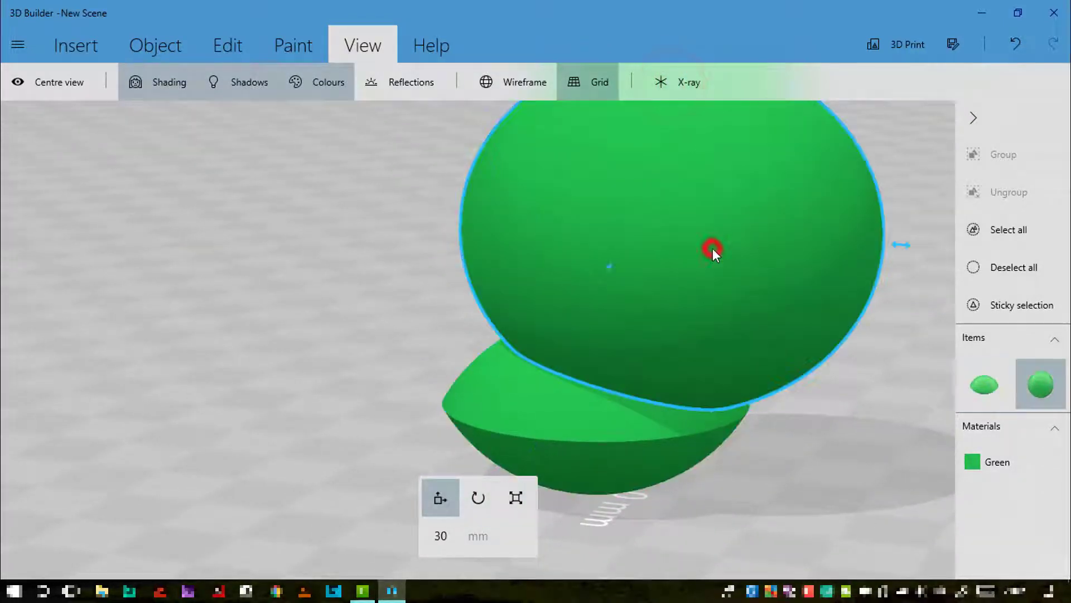
Subtract the sphere's volume from the lens to leave a dome.
left_click(229, 49)
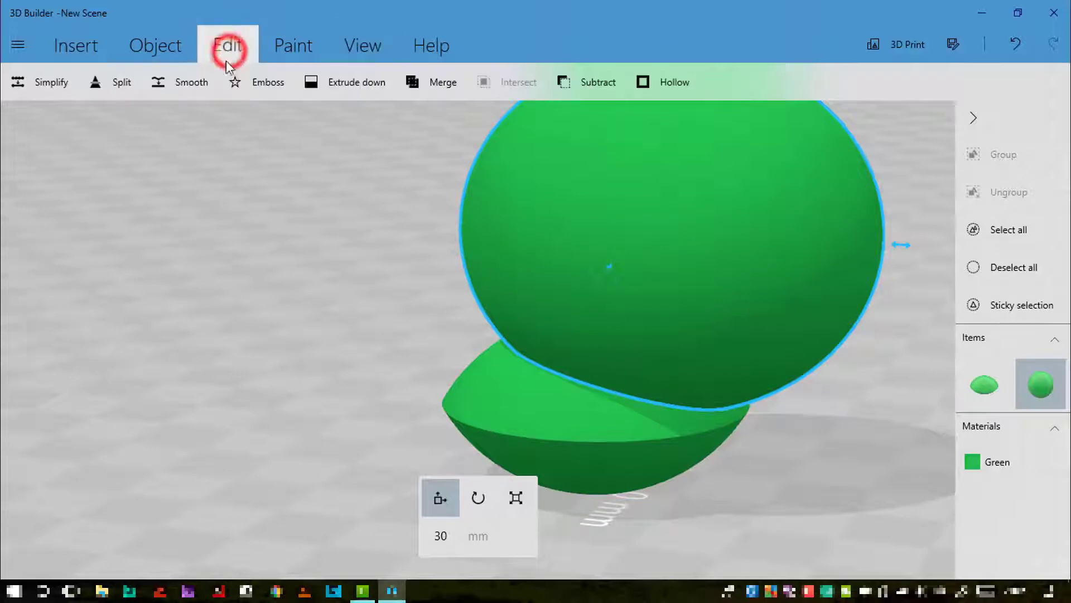
left_click(592, 78)
left_click_drag(756, 469, 676, 521)
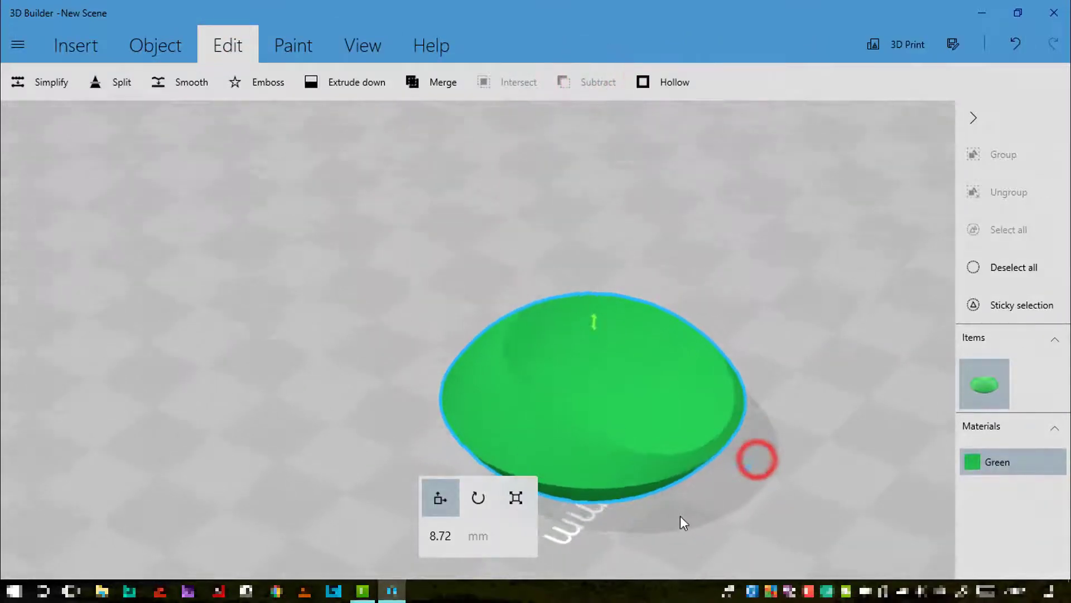
left_click_drag(753, 471, 682, 354)
Scale the dome's height down so it becomes a shallow dome.
left_click(515, 498)
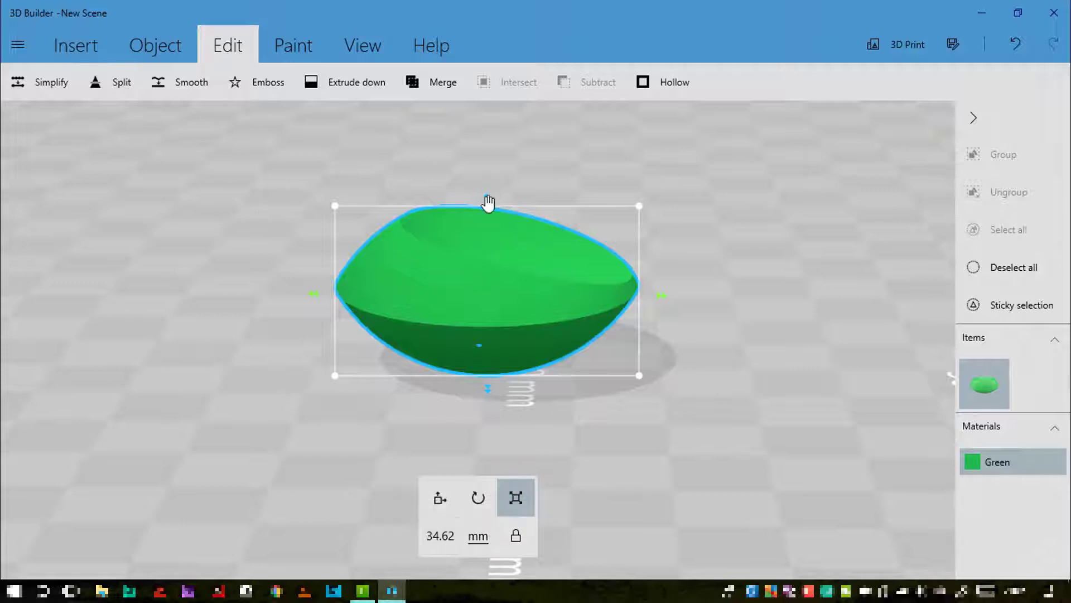
mouse_move(488, 202)
left_mouse_down()
mouse_move(486, 271)
mouse_move(484, 223)
left_mouse_up()
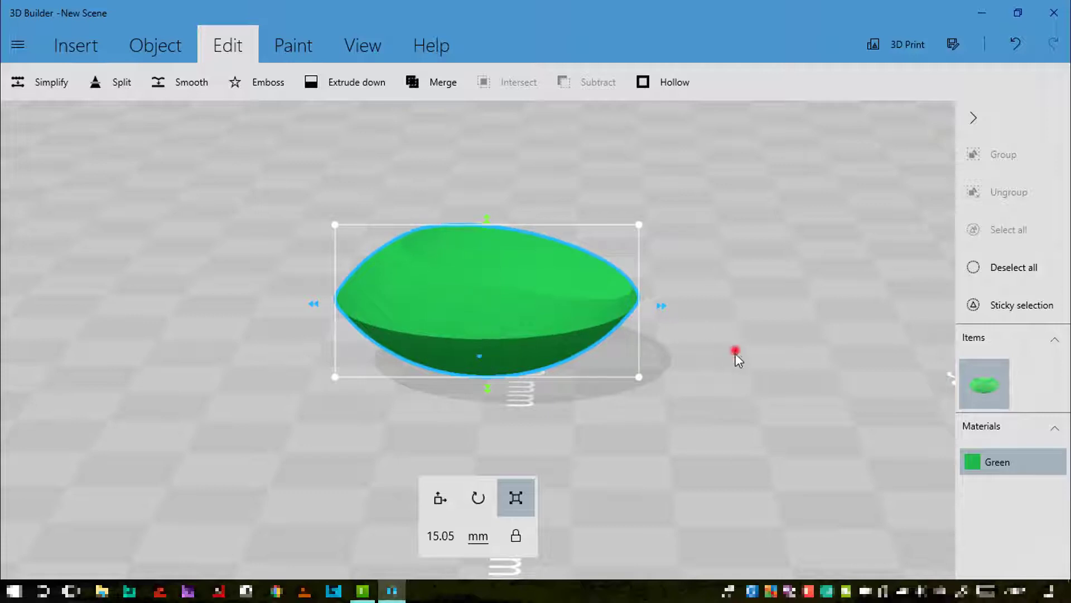
right_click_drag(728, 365, 718, 334)
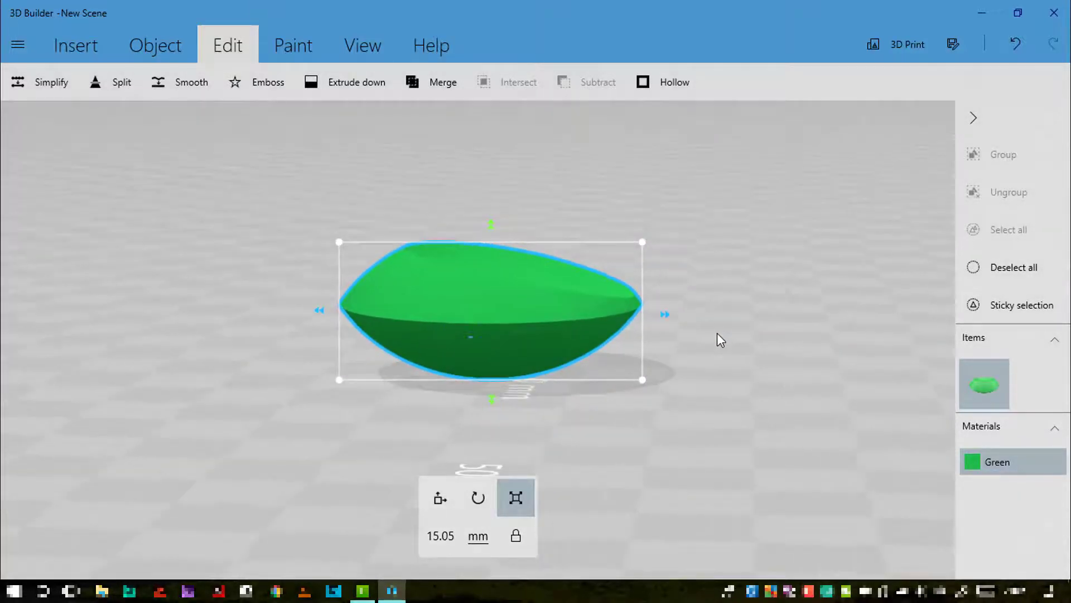
left_click(442, 498)
right_click_drag(535, 412, 542, 443)
left_click_drag(556, 427, 441, 428)
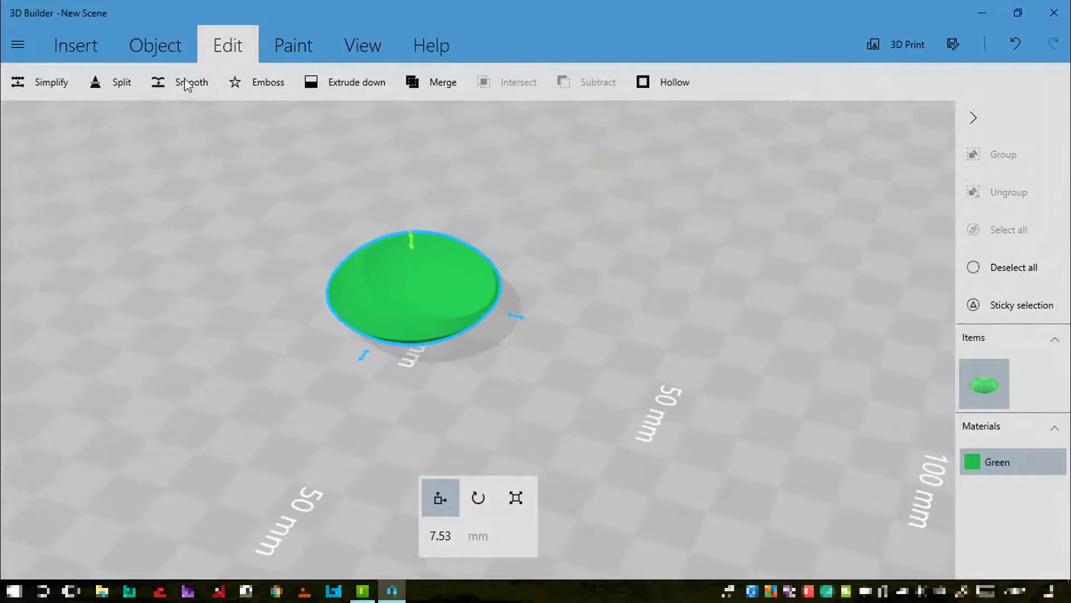
Duplicate the dome, overlap the copy with the original, and rotate it 180 degrees.
left_click(171, 57)
left_click(67, 84)
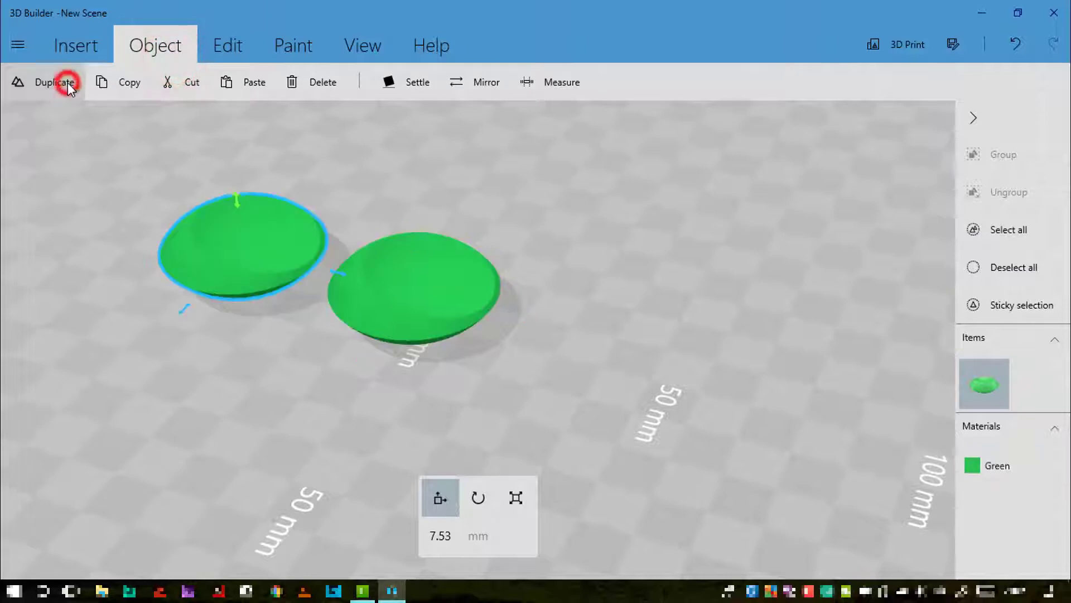
left_click_drag(337, 272, 680, 404)
left_click(479, 499)
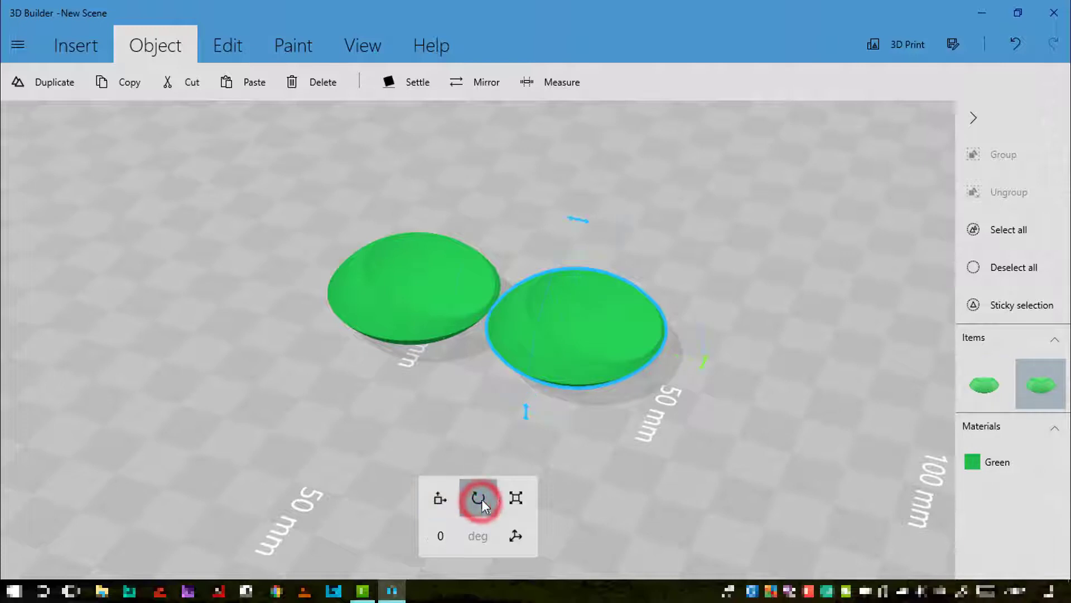
left_click(444, 536)
type("180")
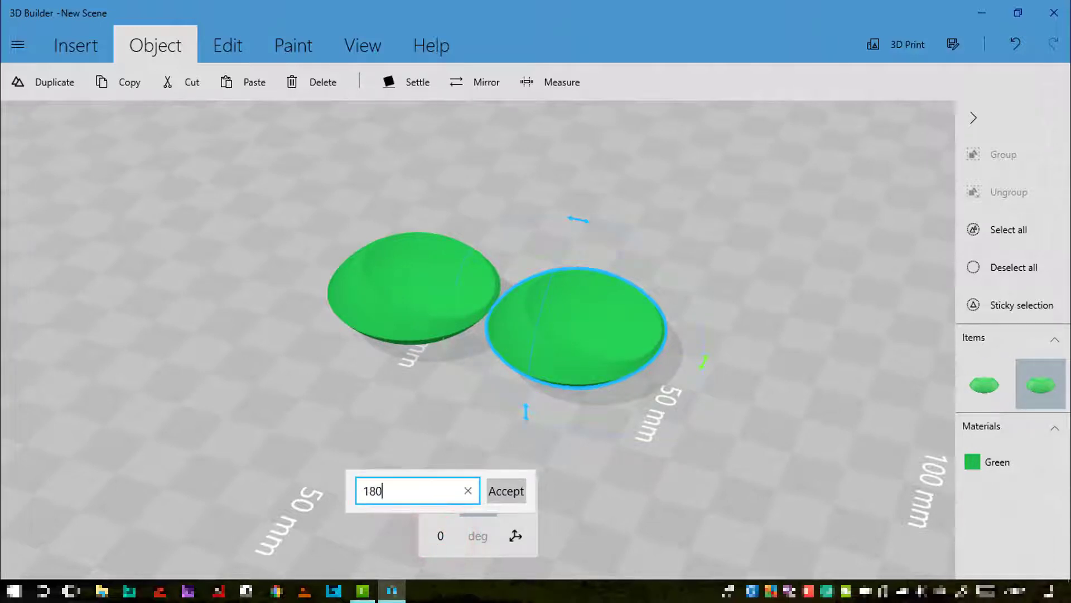
key("Return")
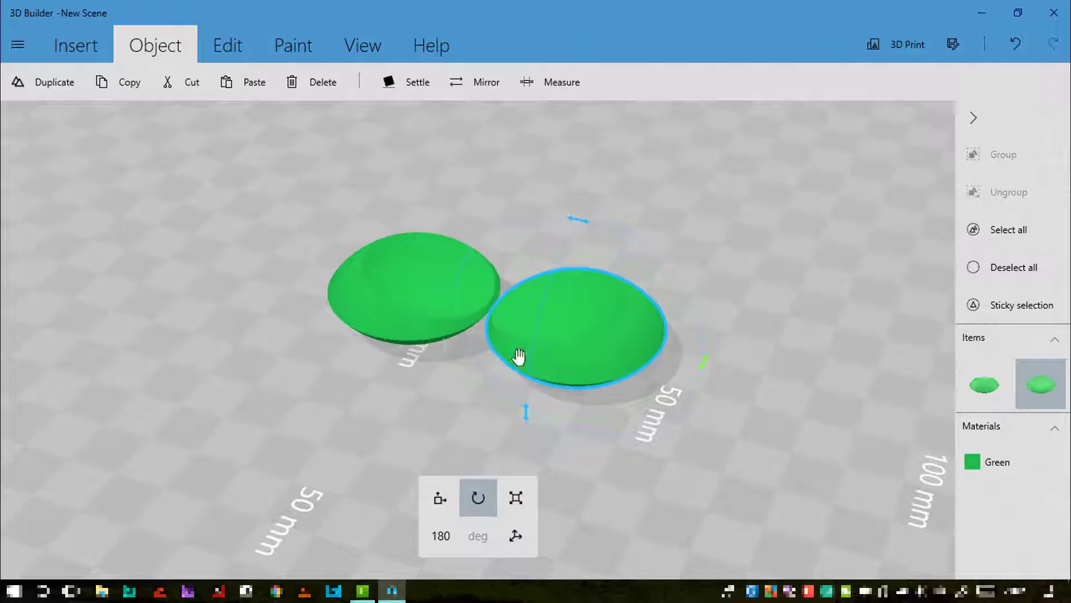
Duplicate both domes, slide the pair over the others, rotate them 90 degrees, and deselect.
left_click(1004, 230)
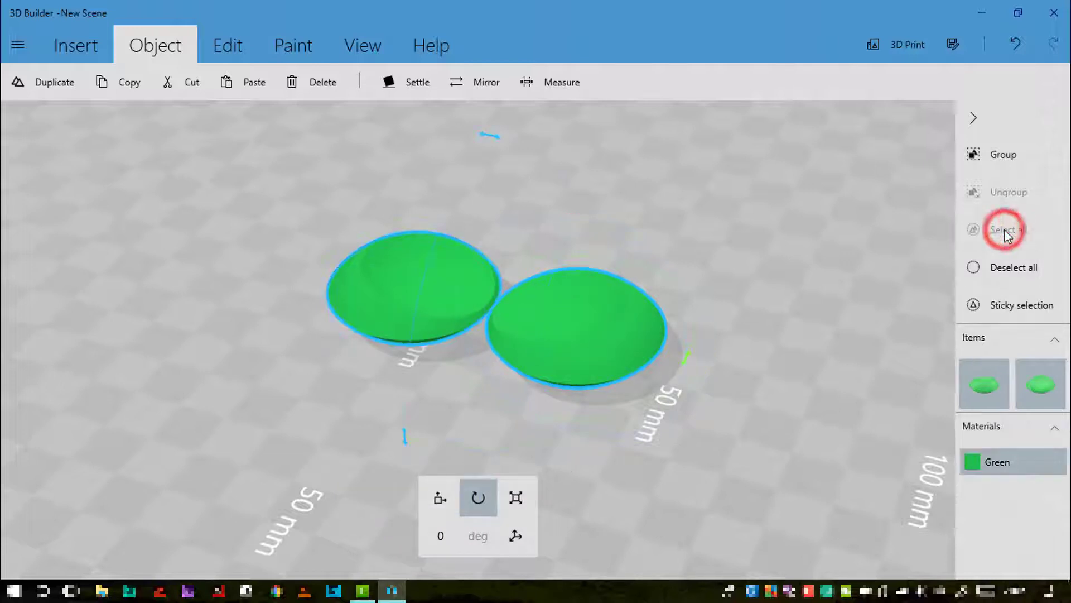
left_click(52, 84)
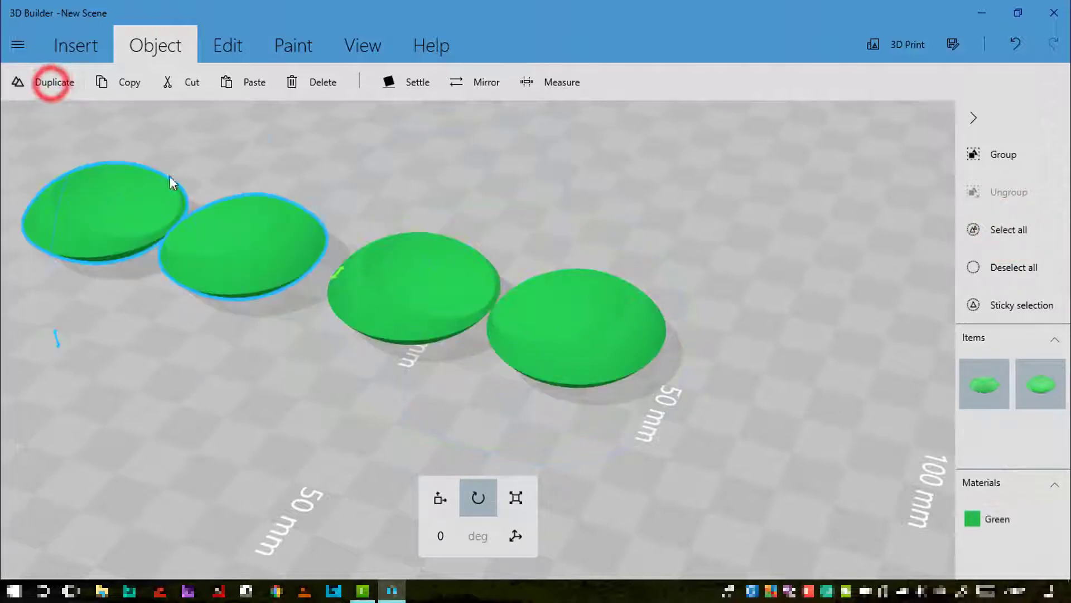
left_click(440, 498)
left_click_drag(335, 271, 679, 405)
left_click(479, 497)
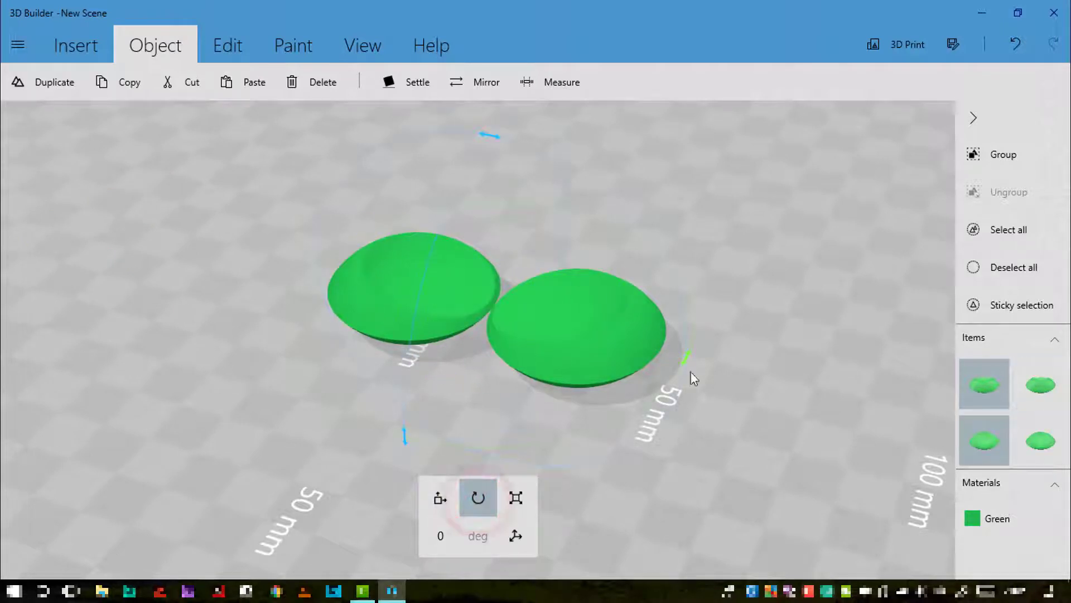
left_click(439, 539)
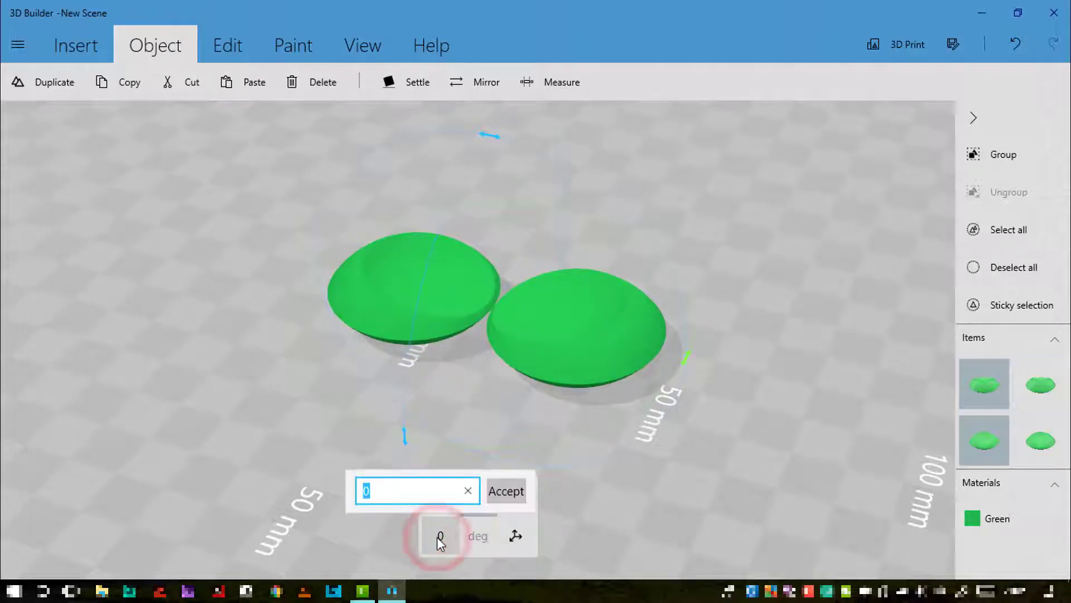
type("90")
key("Return")
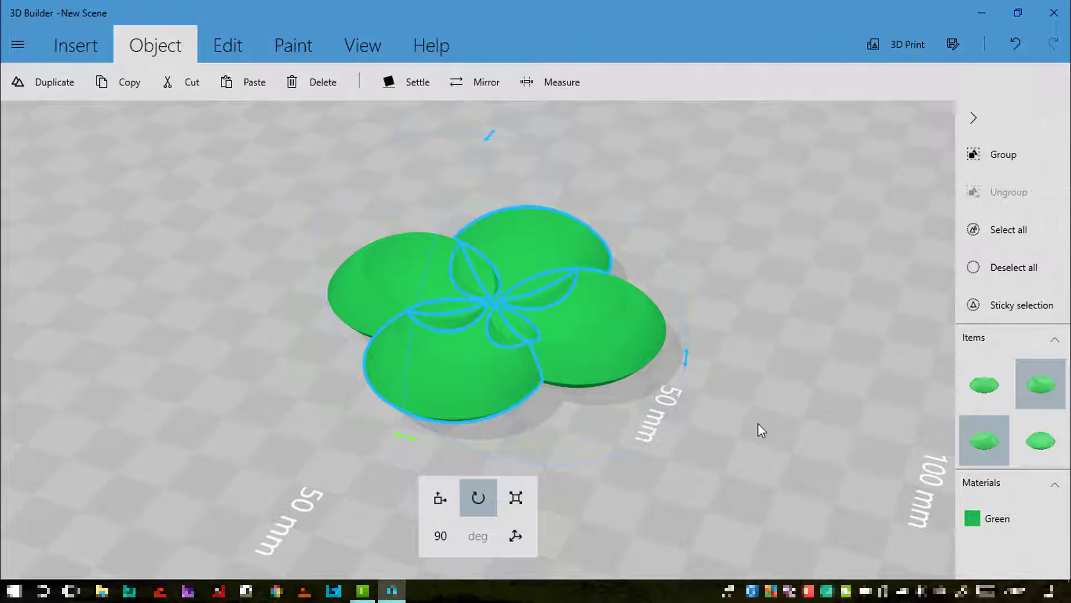
left_click(997, 271)
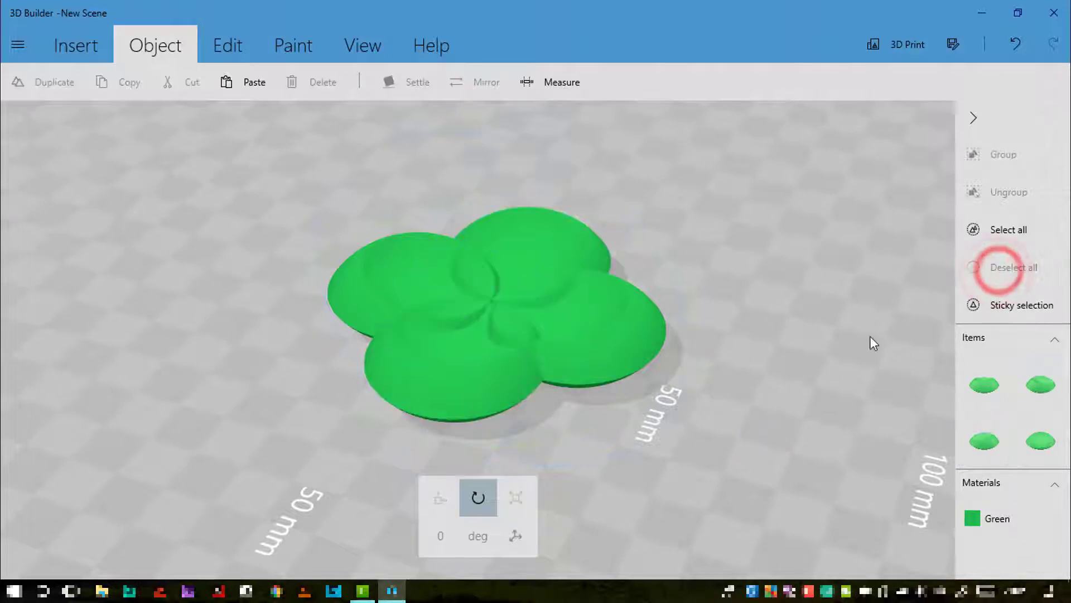
Look down on the flower and show the basic shapes to insert.
left_click_drag(869, 336, 827, 354)
left_click(84, 46)
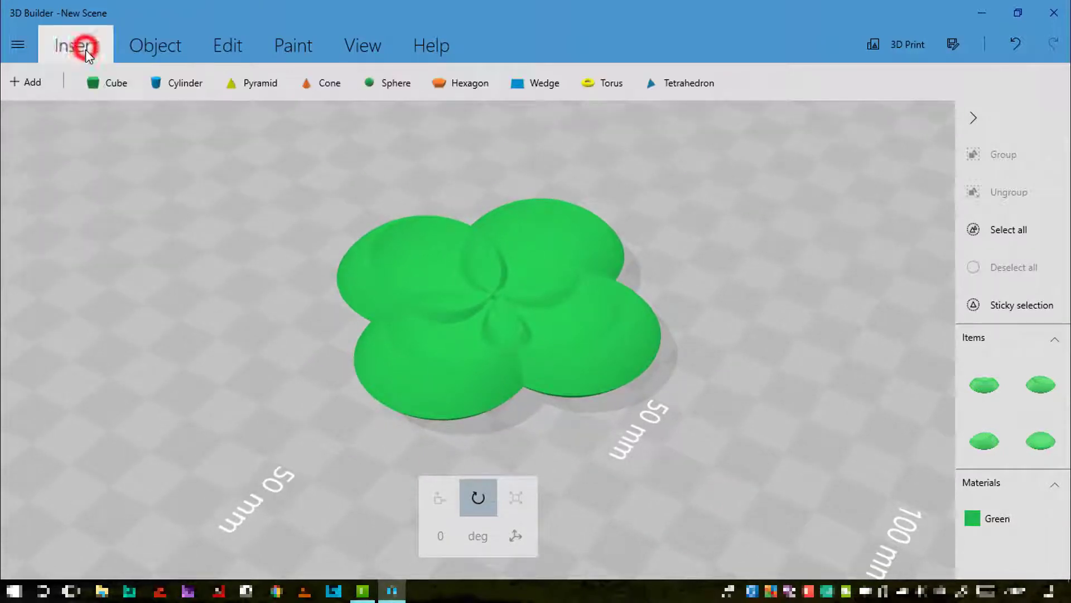
Add a sphere, centre it over the flower's middle, and squash it to 11.96 mm tall.
left_click(382, 83)
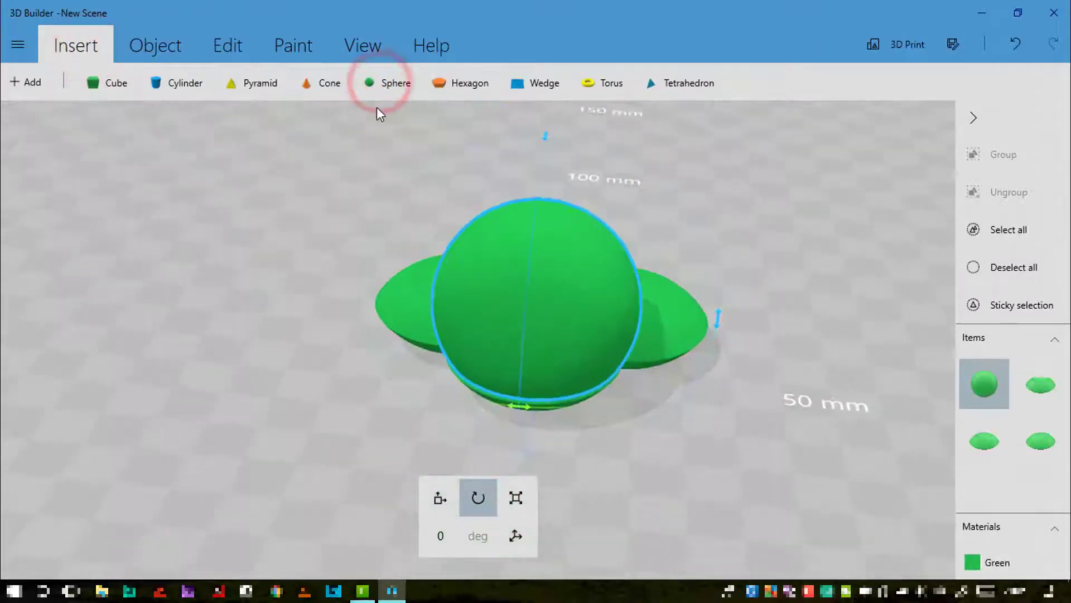
left_click_drag(700, 437, 409, 450)
left_click_drag(424, 340, 496, 312)
right_click_drag(736, 440, 581, 424)
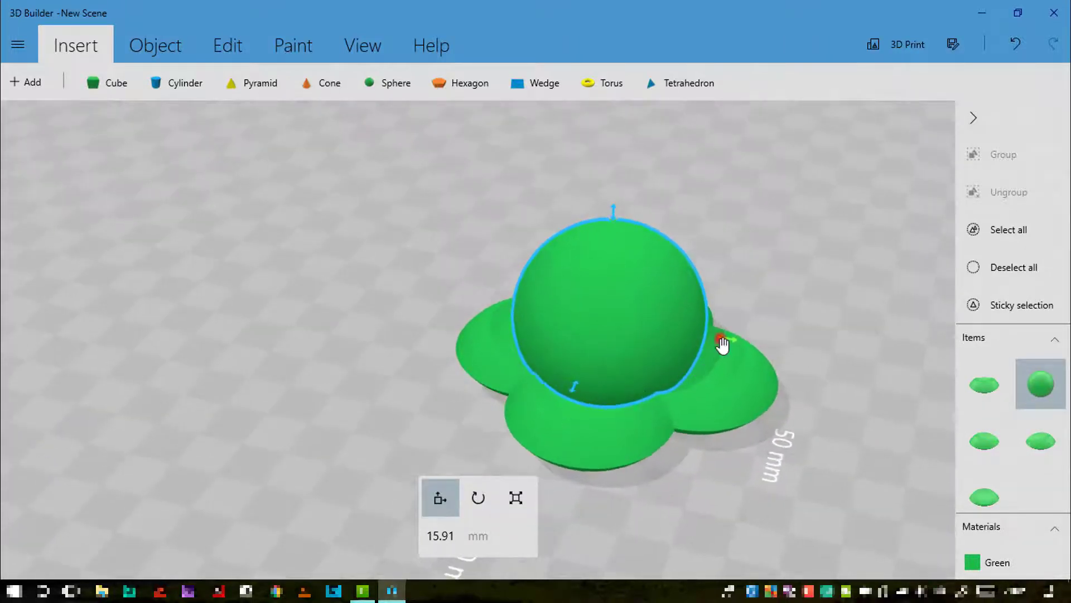
left_click_drag(720, 339, 726, 341)
right_click_drag(725, 467, 367, 449)
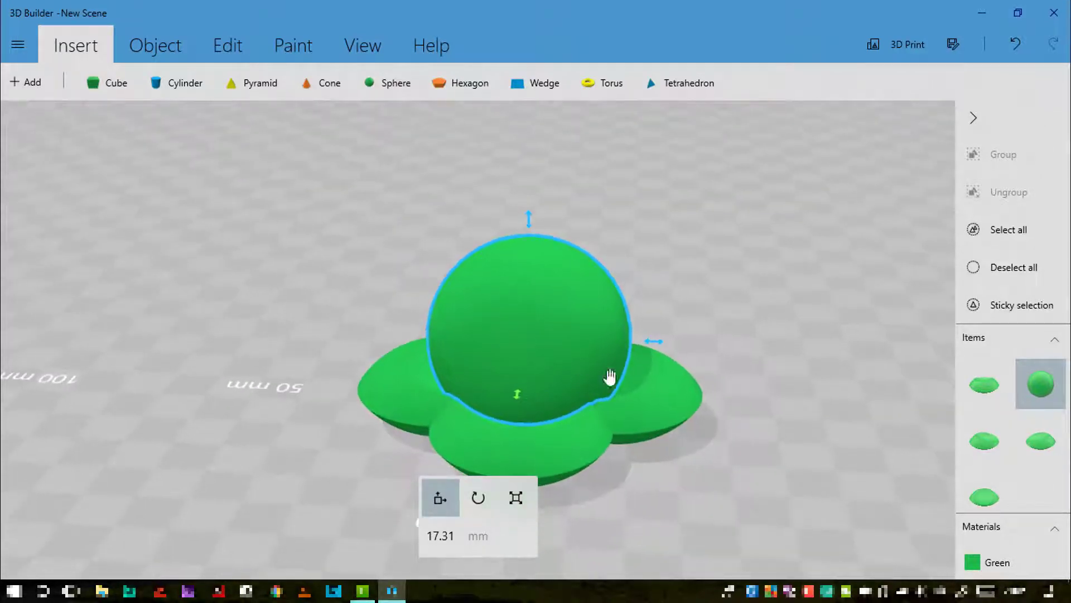
right_click_drag(737, 391, 693, 364)
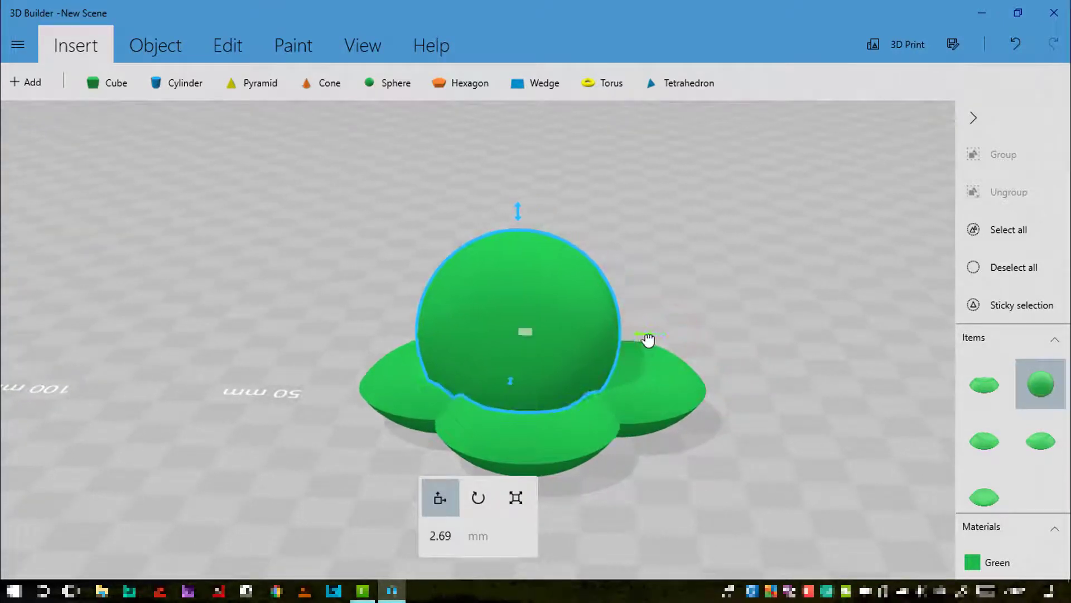
left_click_drag(648, 339, 654, 339)
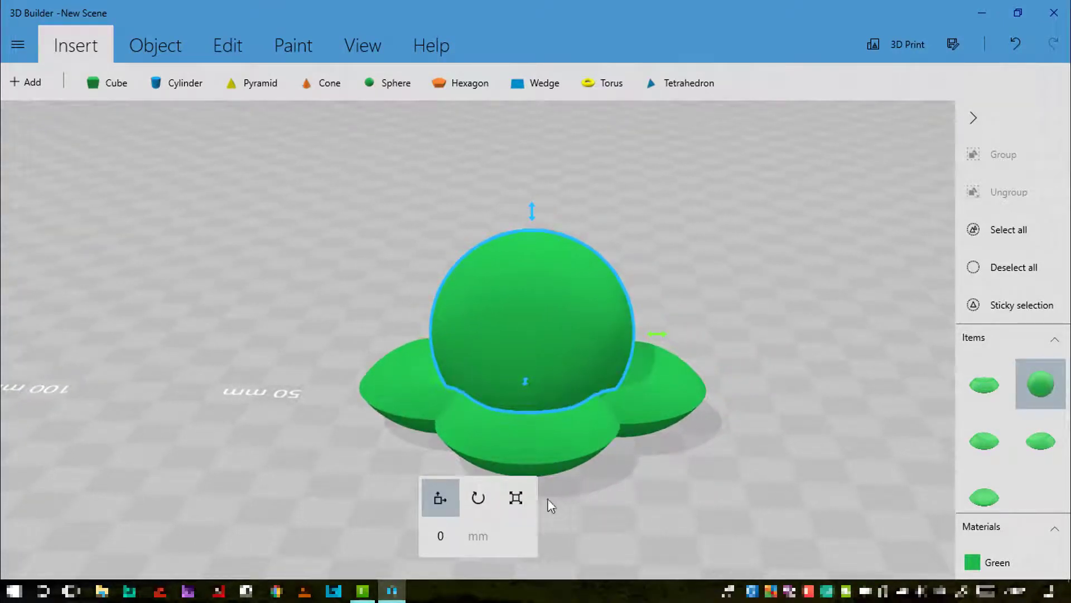
left_click(523, 496)
left_click_drag(532, 215, 533, 355)
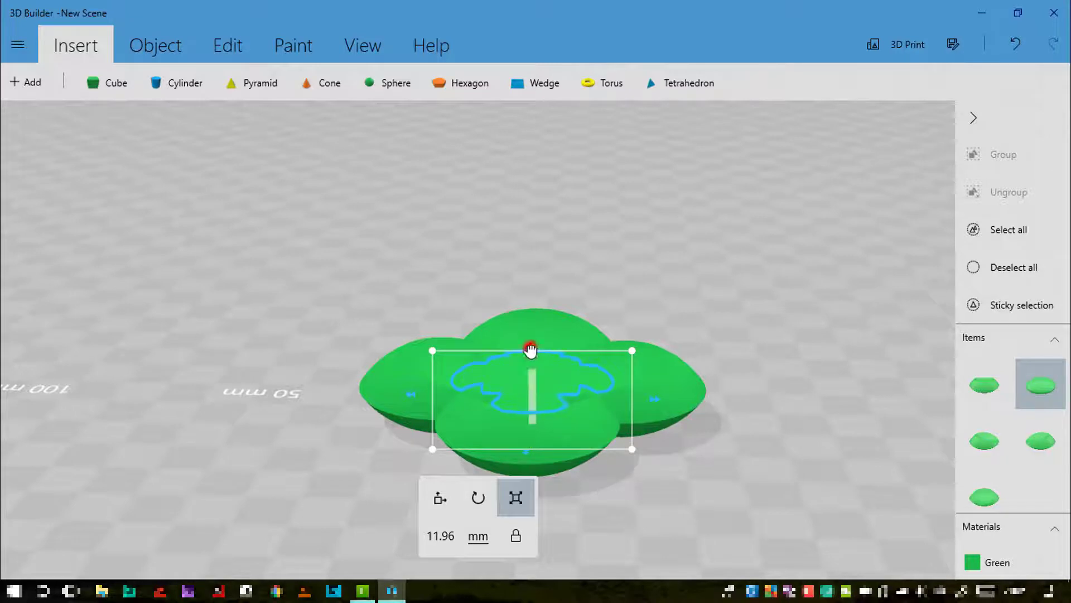
Resize the centre dome to 12.28 mm across and 14.8 mm tall.
left_click_drag(530, 349, 527, 318)
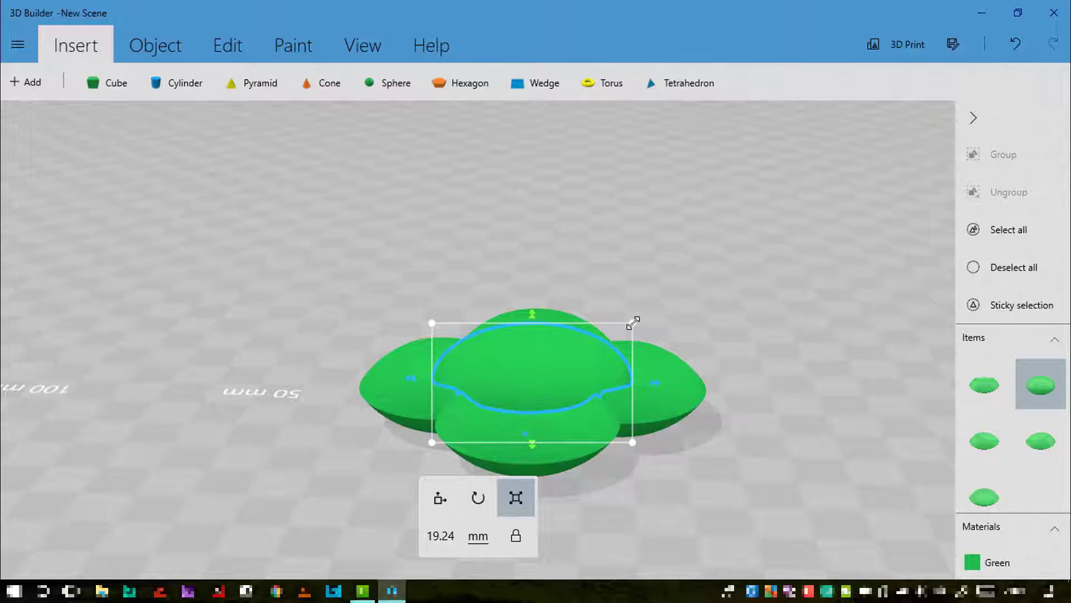
left_click_drag(632, 322, 612, 335)
left_click_drag(689, 469, 648, 378)
right_click_drag(645, 376, 743, 411)
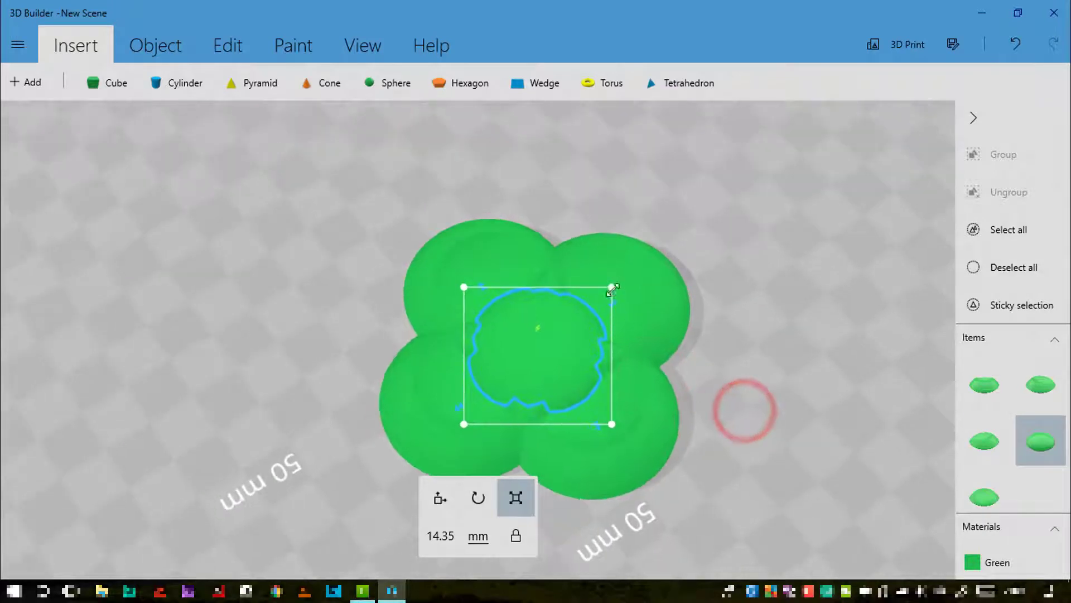
left_click_drag(609, 283, 601, 294)
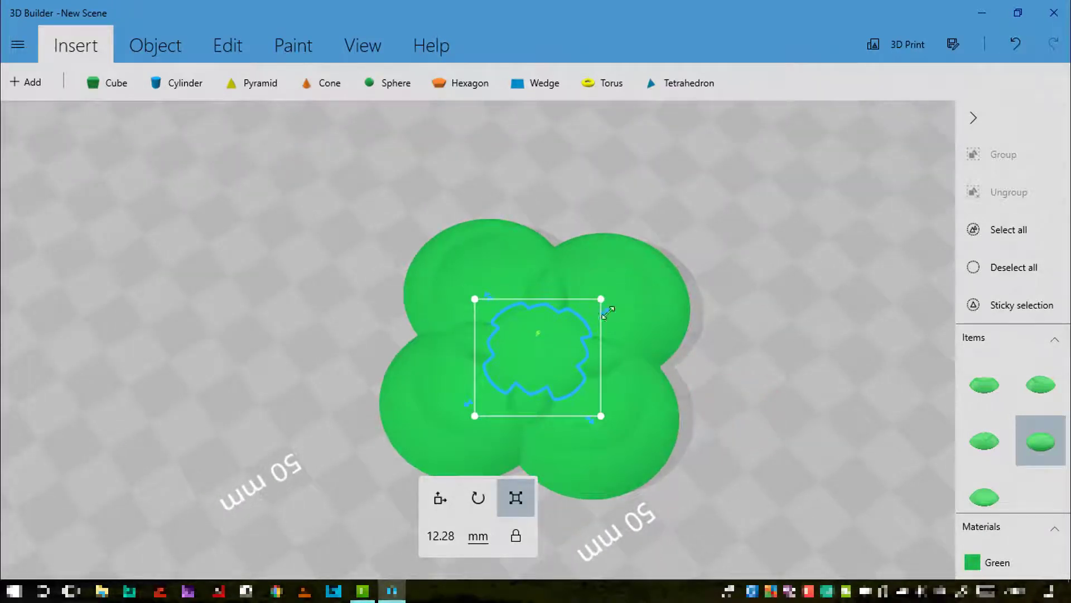
right_click_drag(756, 467, 639, 354)
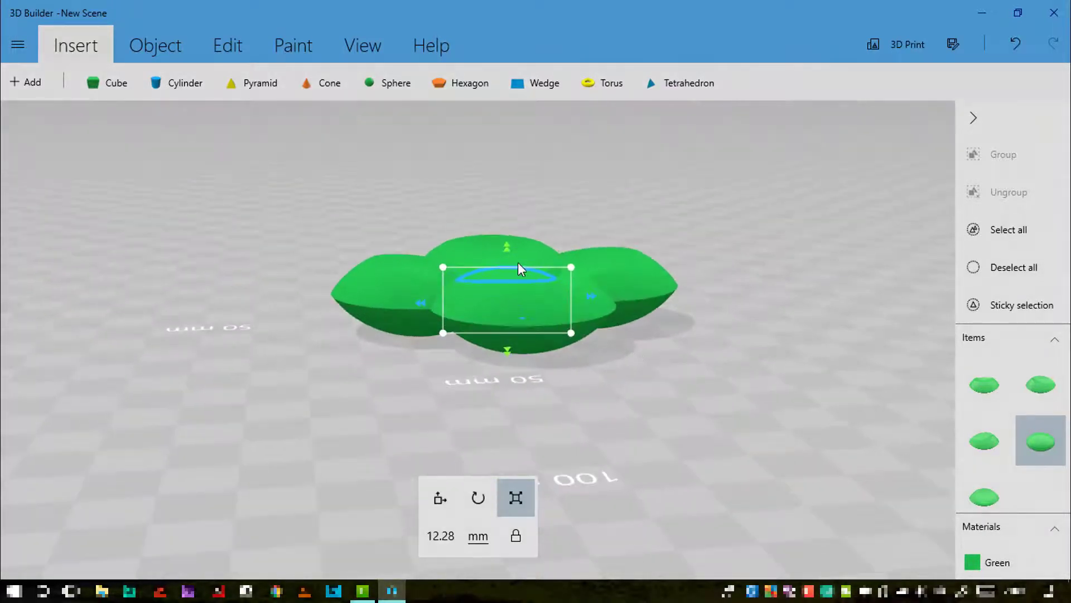
left_click_drag(507, 252, 502, 239)
right_click_drag(640, 421, 748, 473)
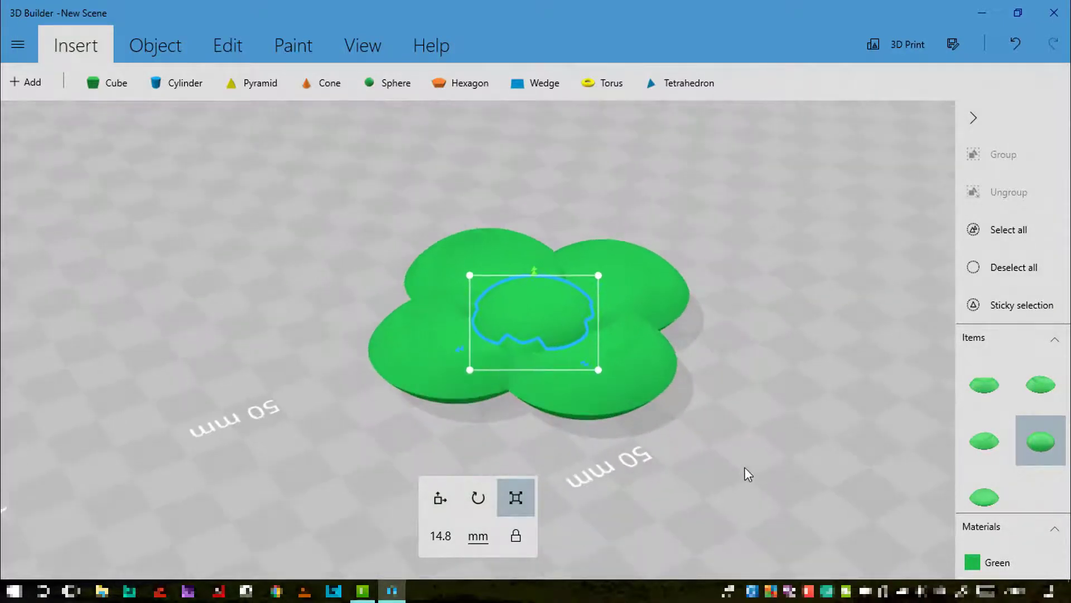
Select only the bottom-right petal of the flower.
left_click(1002, 230)
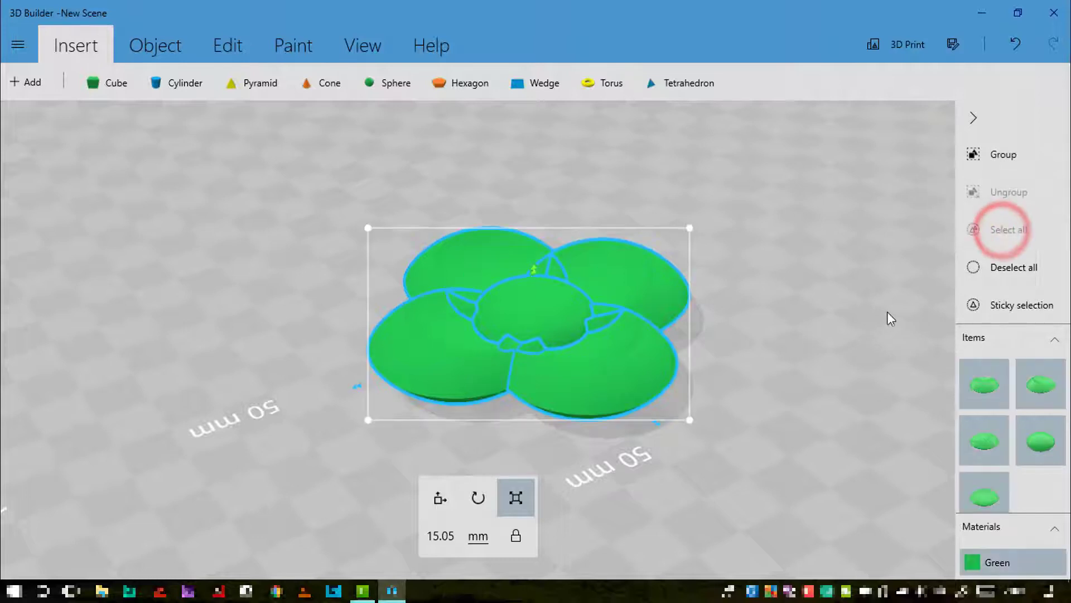
left_click(1000, 269)
left_click(786, 478)
left_click(641, 490)
left_click(601, 374)
mouse_move(654, 500)
left_mouse_down()
mouse_move(801, 460)
mouse_move(650, 500)
left_mouse_up()
Try rotating the petal to 15 and 345 degrees, then undo both rotations.
left_click(478, 498)
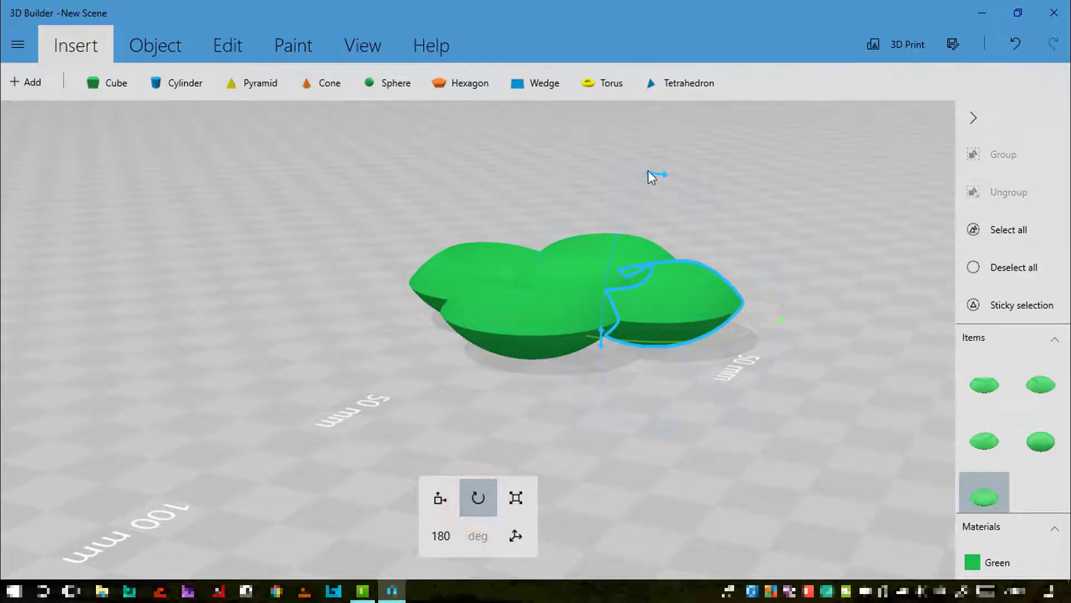
left_click(441, 537)
type("15")
key("Return")
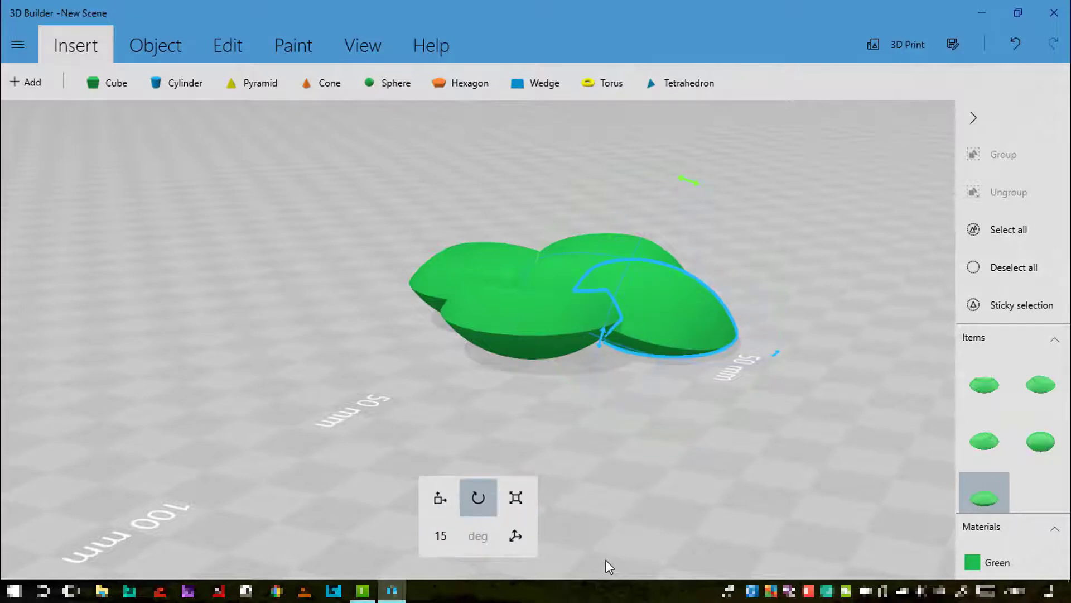
left_click(447, 539)
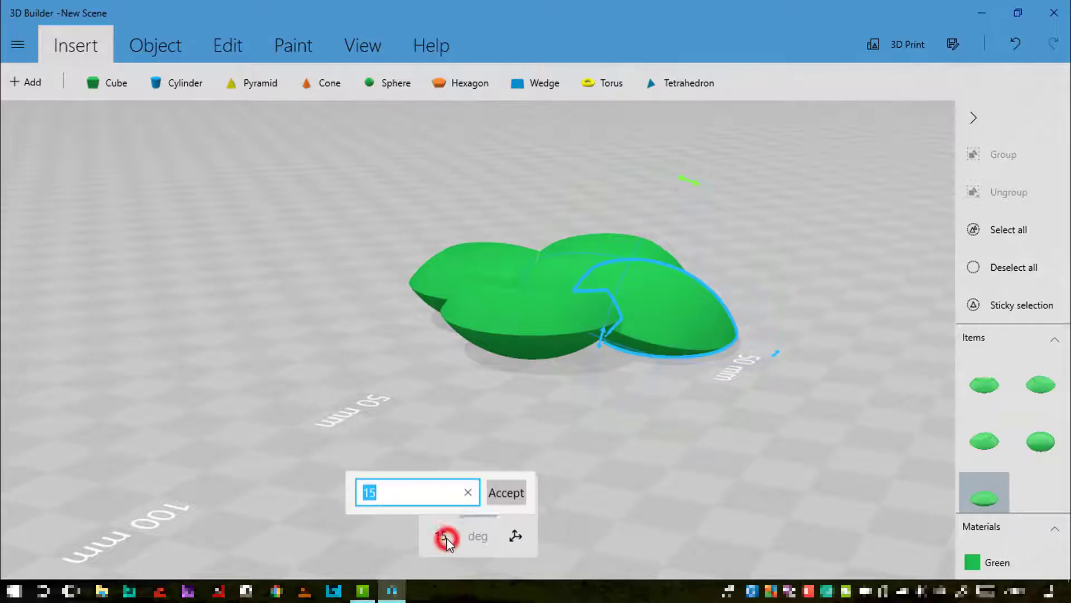
type("345")
key("Return")
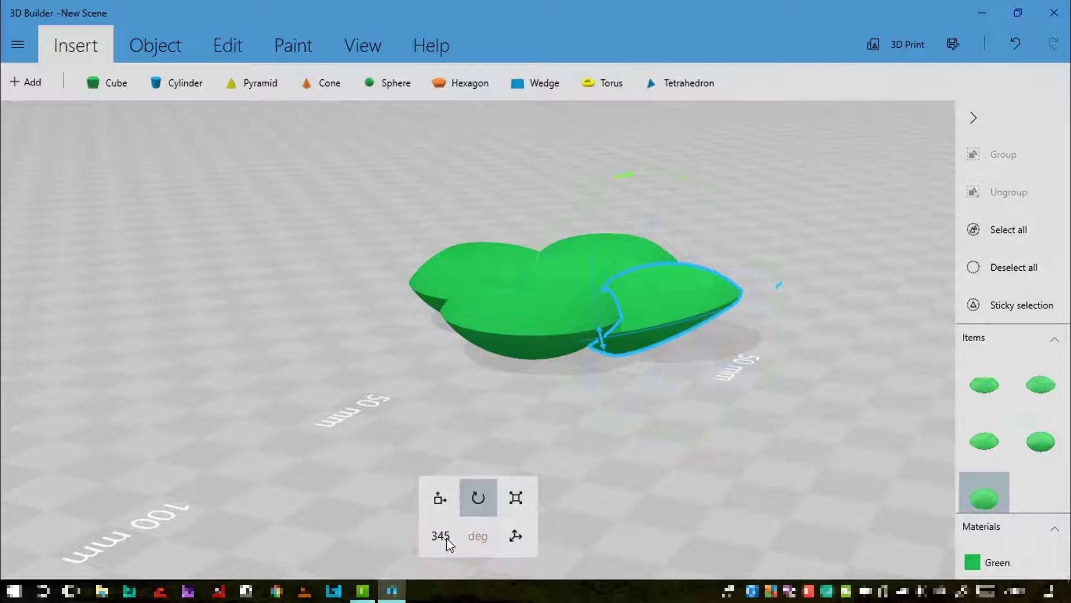
scroll(798, 447, "up", 3)
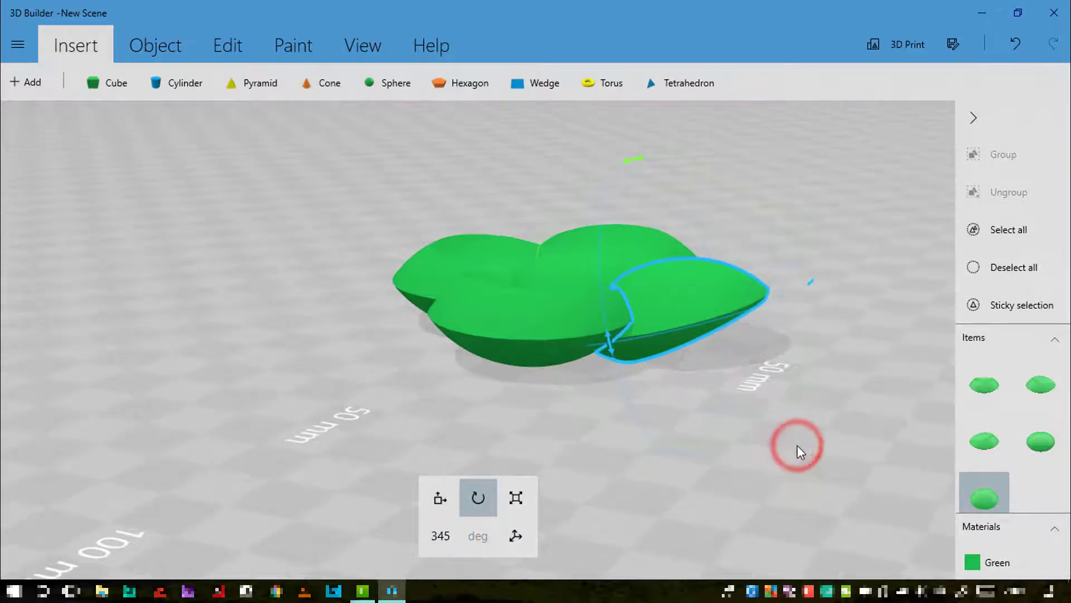
scroll(798, 446, "down", 2)
scroll(797, 446, "down", 1)
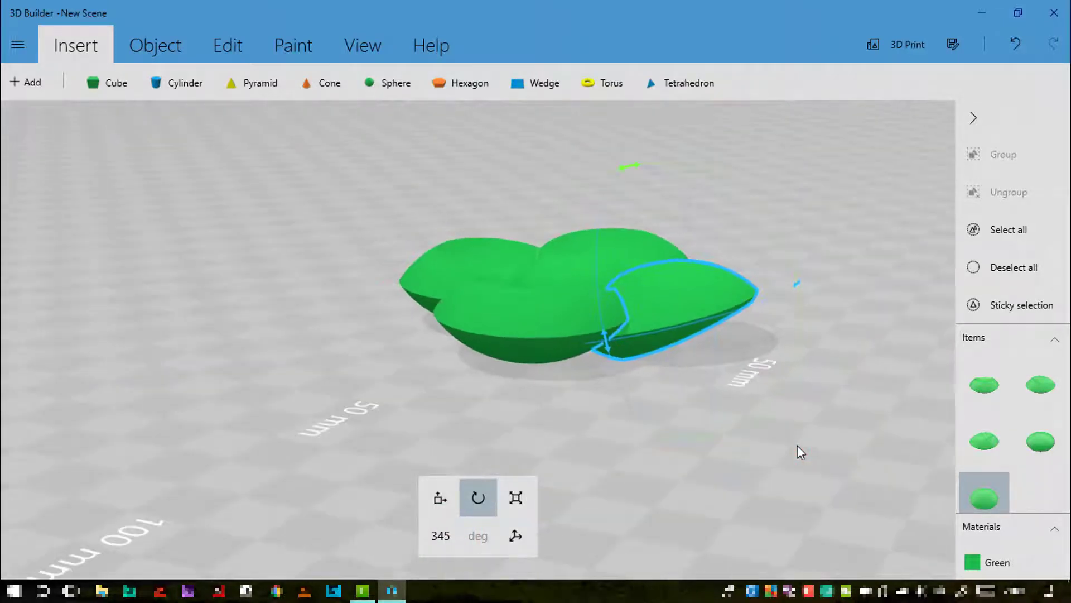
left_click(1017, 44)
left_click(1017, 44)
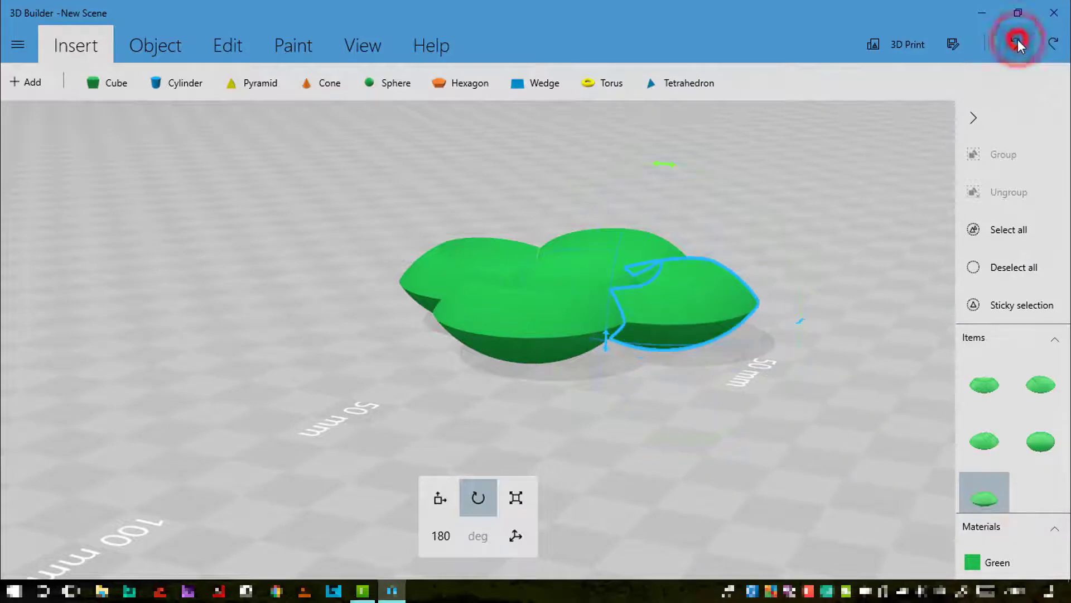
Rotate the petal to exactly 165 degrees.
left_click(667, 164)
left_click_drag(664, 171, 645, 169)
left_click(441, 535)
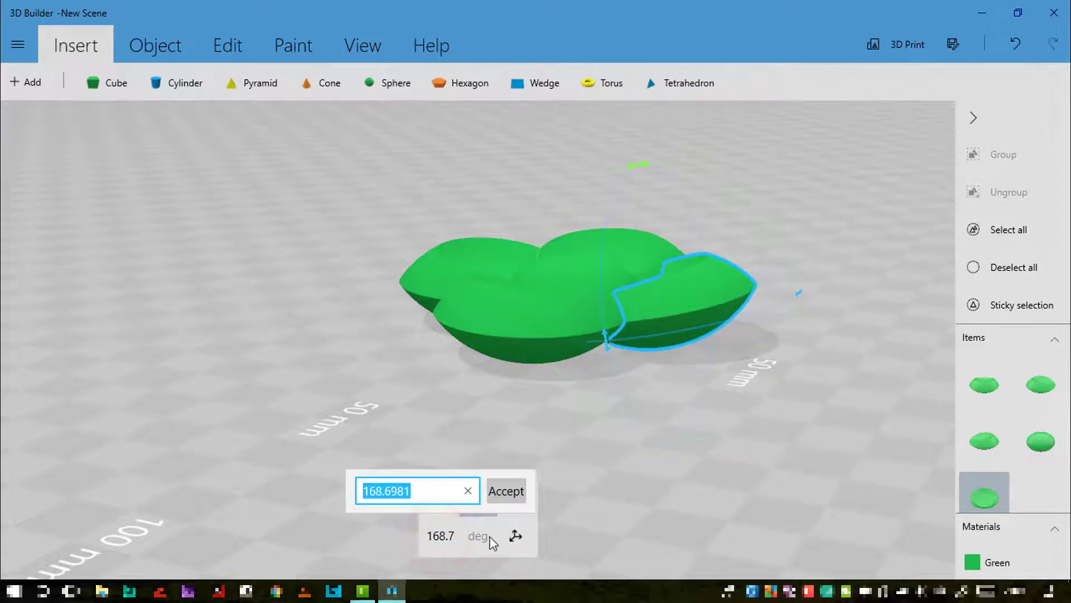
key("Return")
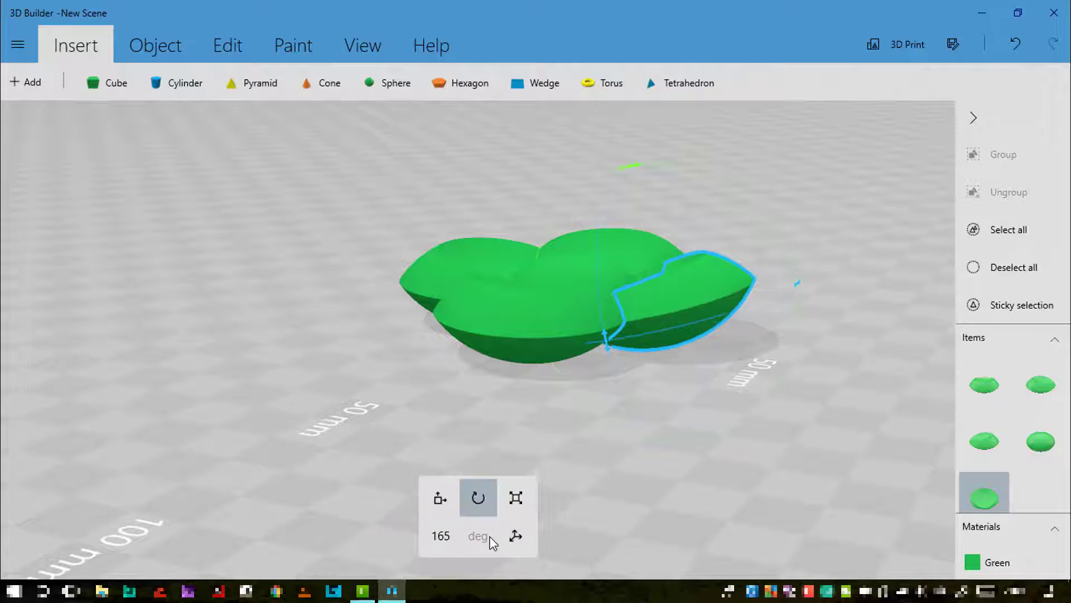
left_click_drag(346, 417, 491, 371)
Rotate the left petal to 345 degrees.
left_click(488, 320)
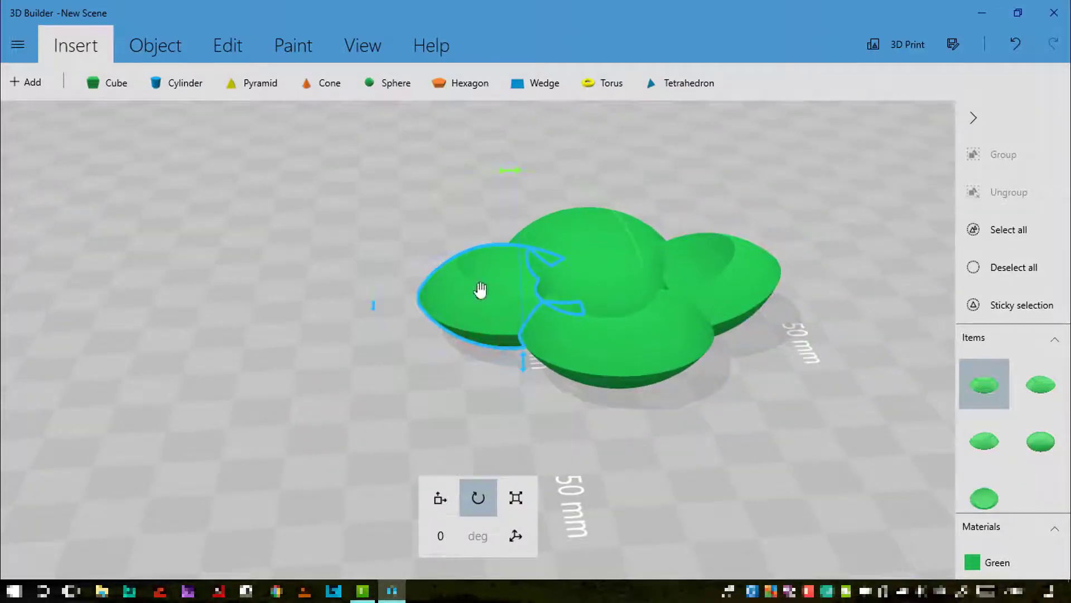
left_click_drag(518, 177, 535, 184)
left_click(447, 536)
type("345")
key("Return")
left_click_drag(396, 423, 736, 294)
Rotate the right petal to 345 degrees, undoing a mistaken 165-degree entry.
left_click(731, 269)
left_click(440, 536)
type("165")
key("Return")
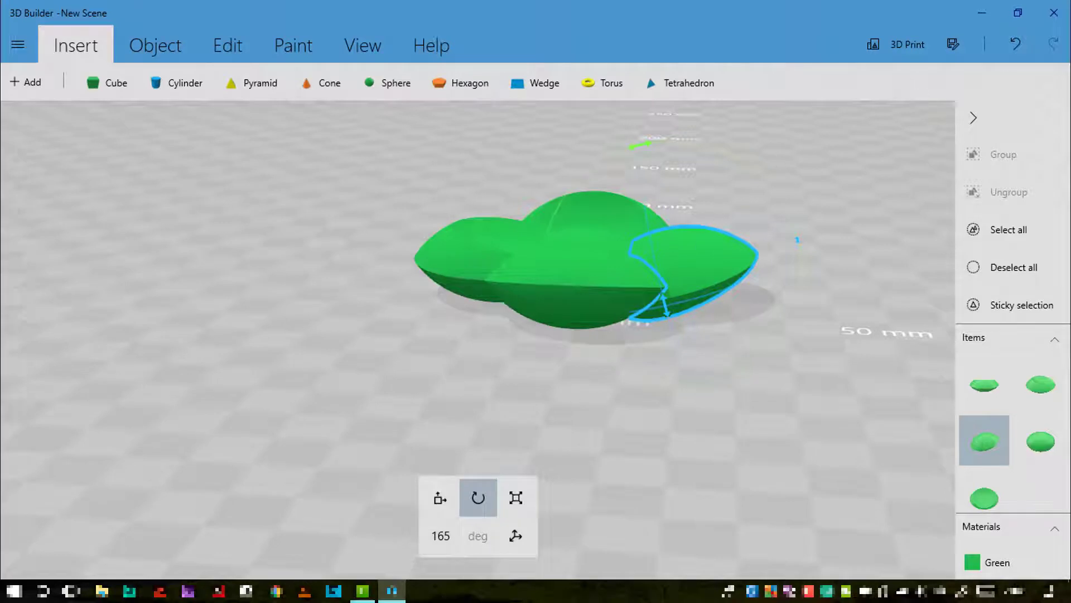
left_click(1016, 44)
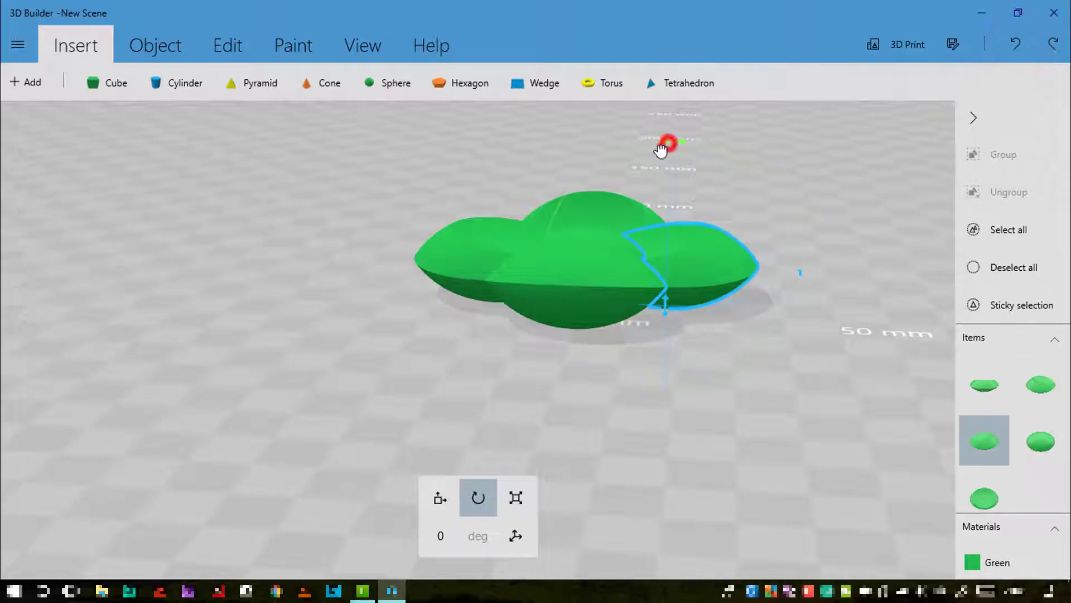
left_click_drag(660, 149, 649, 147)
left_click(436, 536)
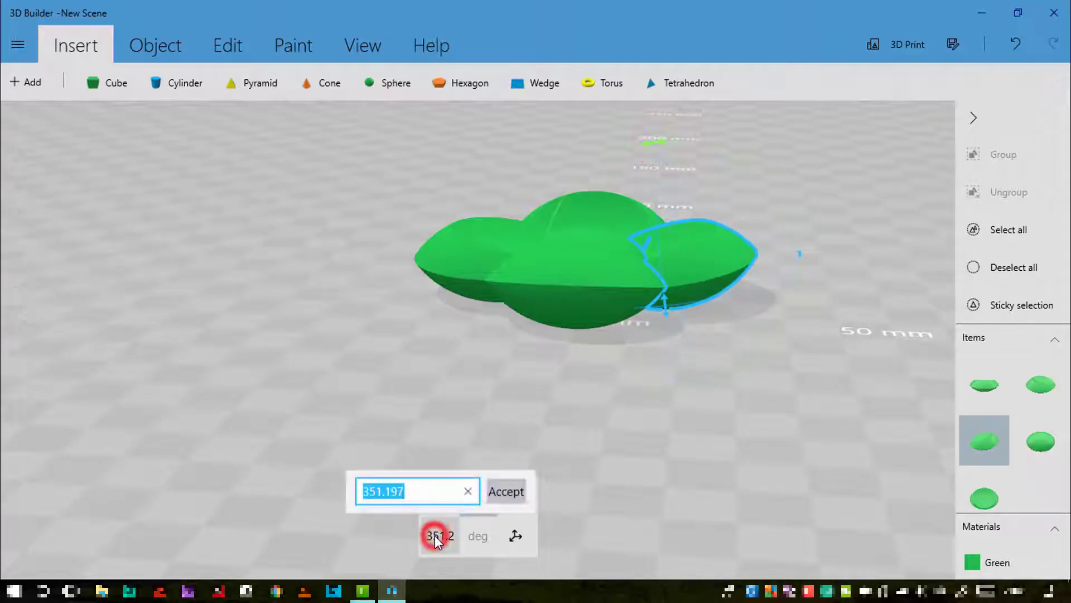
type("345")
key("Return")
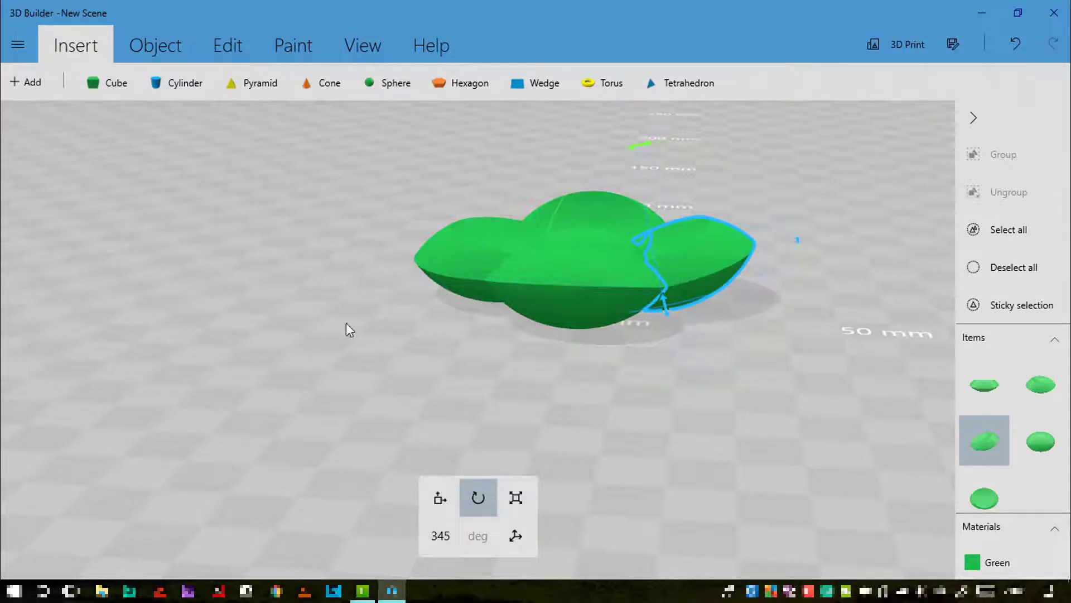
Rotate the other left petal to 345 degrees after undoing a 165-degree entry.
left_click(439, 255)
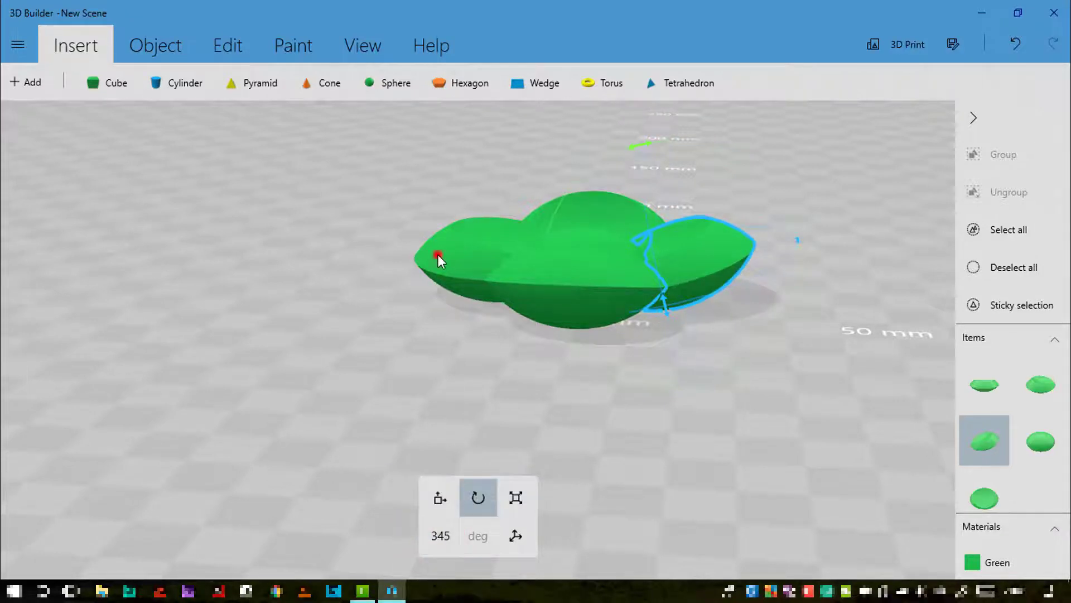
left_click(438, 536)
type("165")
key("Return")
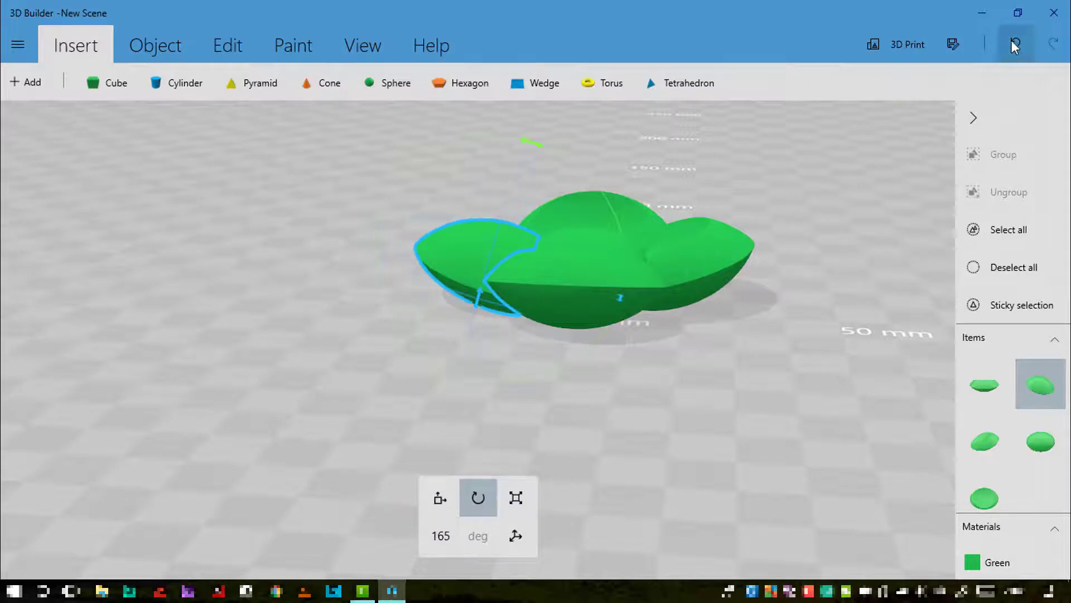
left_click(1016, 45)
left_click_drag(496, 137, 518, 150)
left_click(432, 537)
type("345")
key("Return")
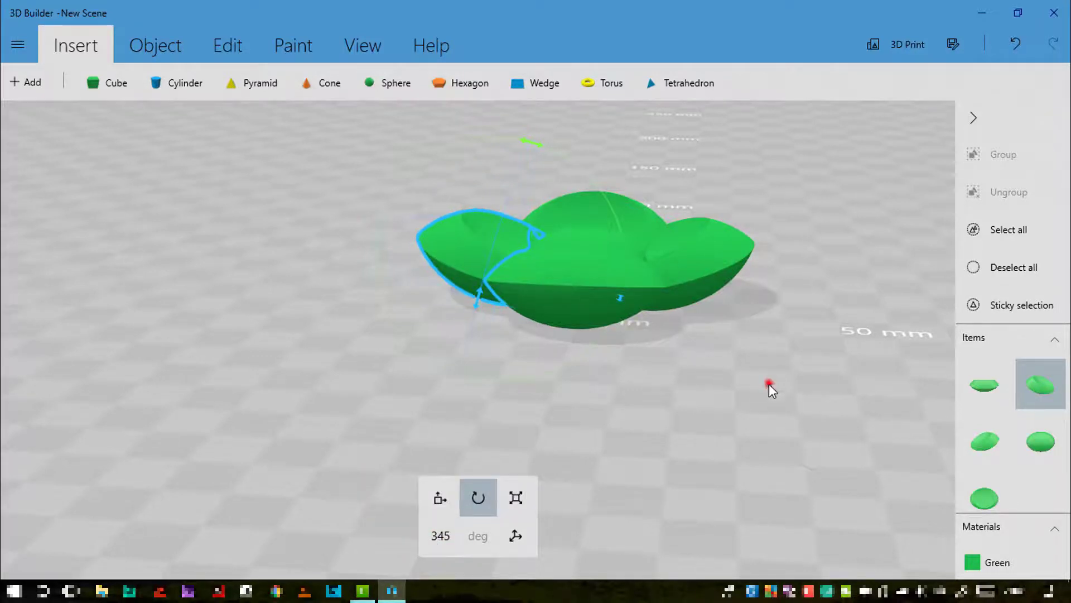
right_click_drag(747, 397, 137, 479)
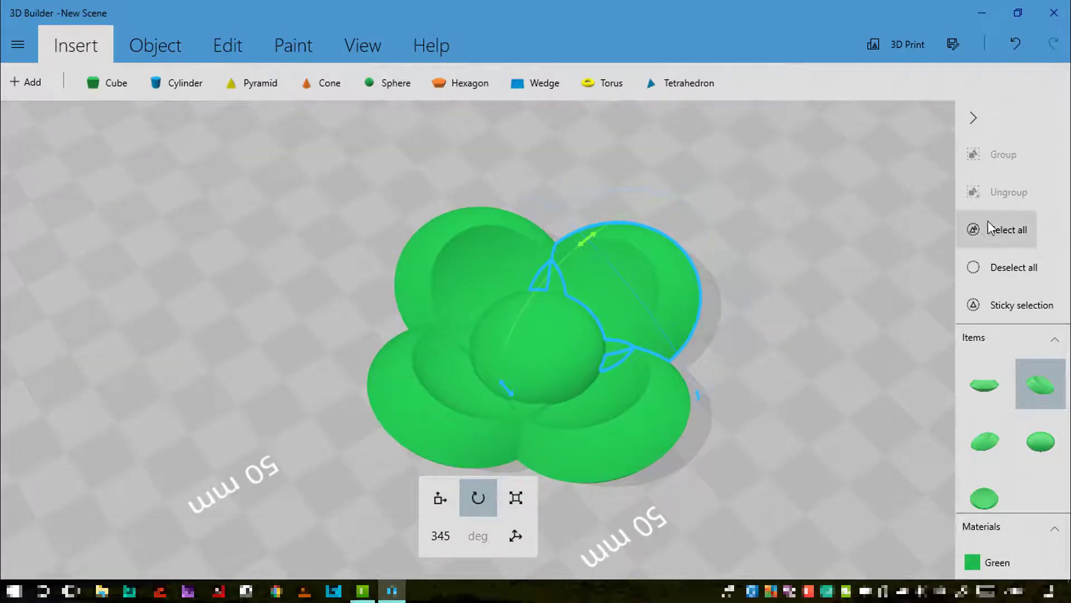
Merge the centre dome and four petals into one object.
left_click(998, 229)
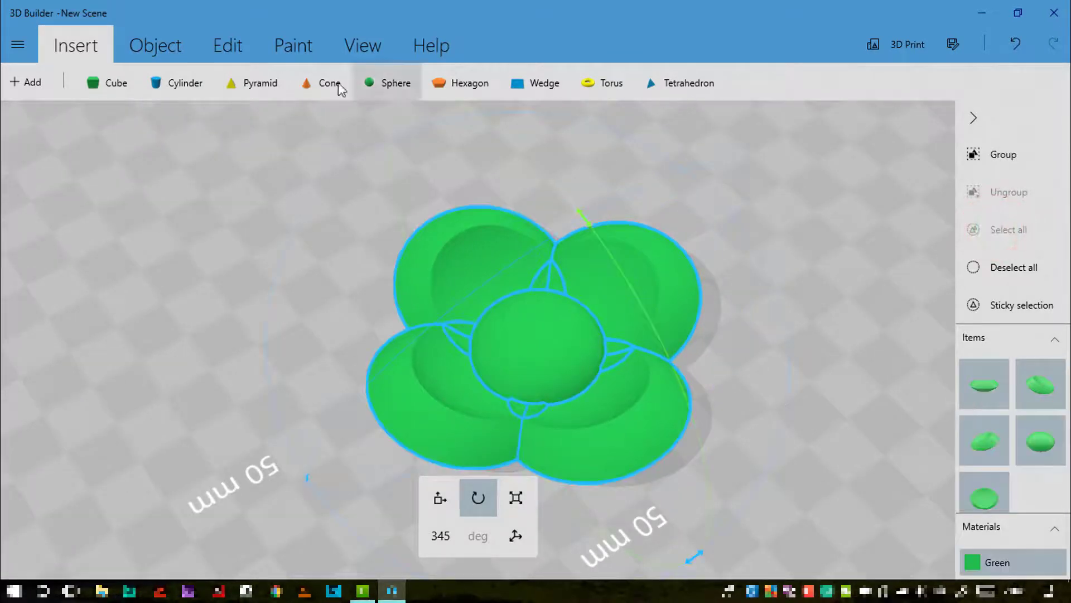
left_click(237, 50)
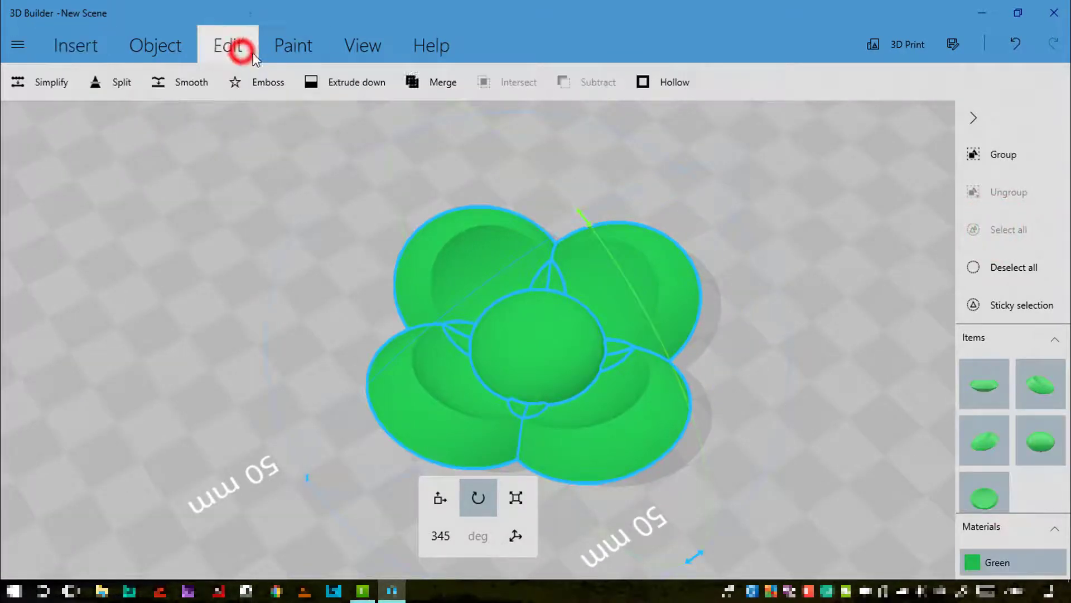
left_click(439, 82)
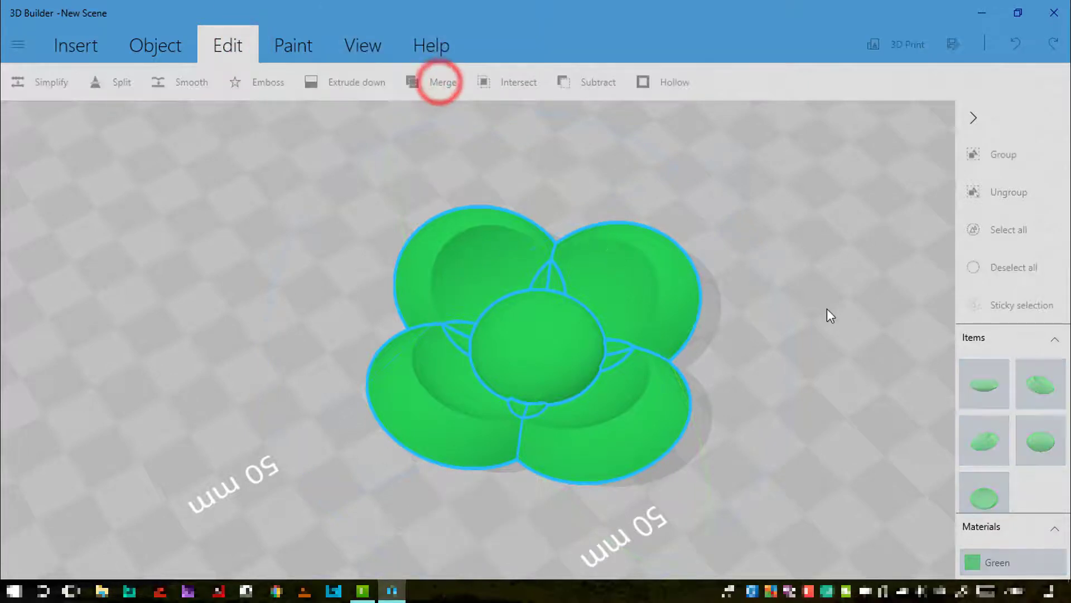
right_click_drag(825, 309, 698, 197)
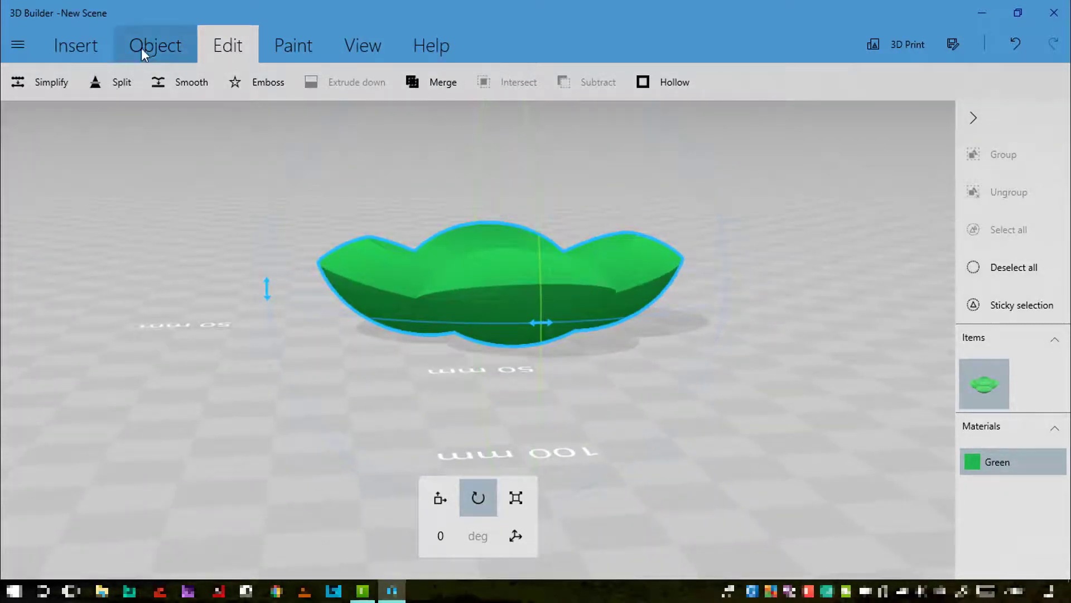
Settle the merged flower flat onto the floor.
left_click(141, 45)
left_click(413, 82)
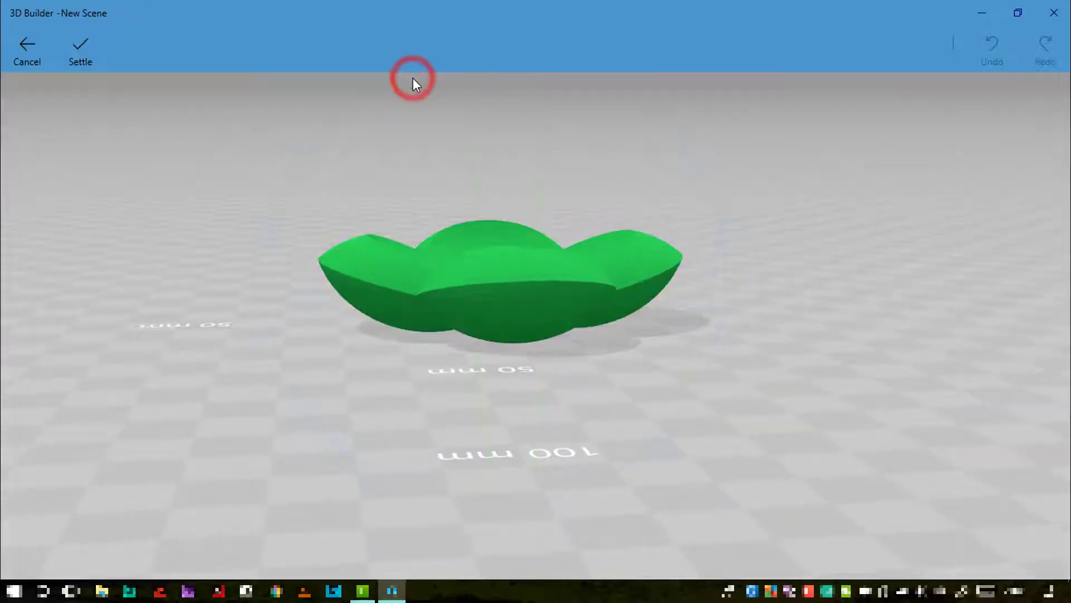
left_click(95, 48)
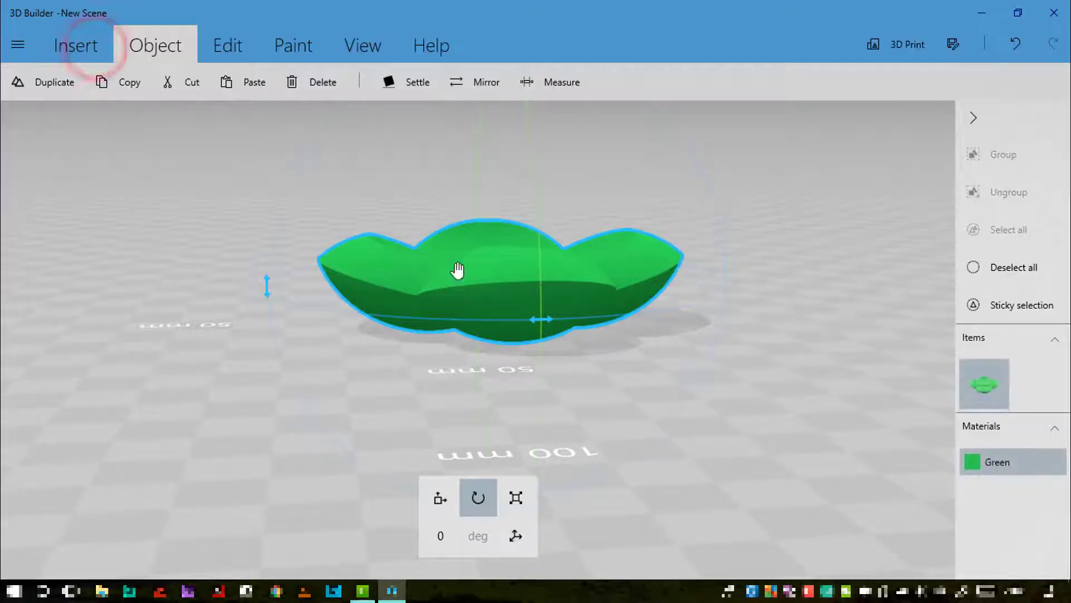
right_click_drag(686, 363, 694, 375)
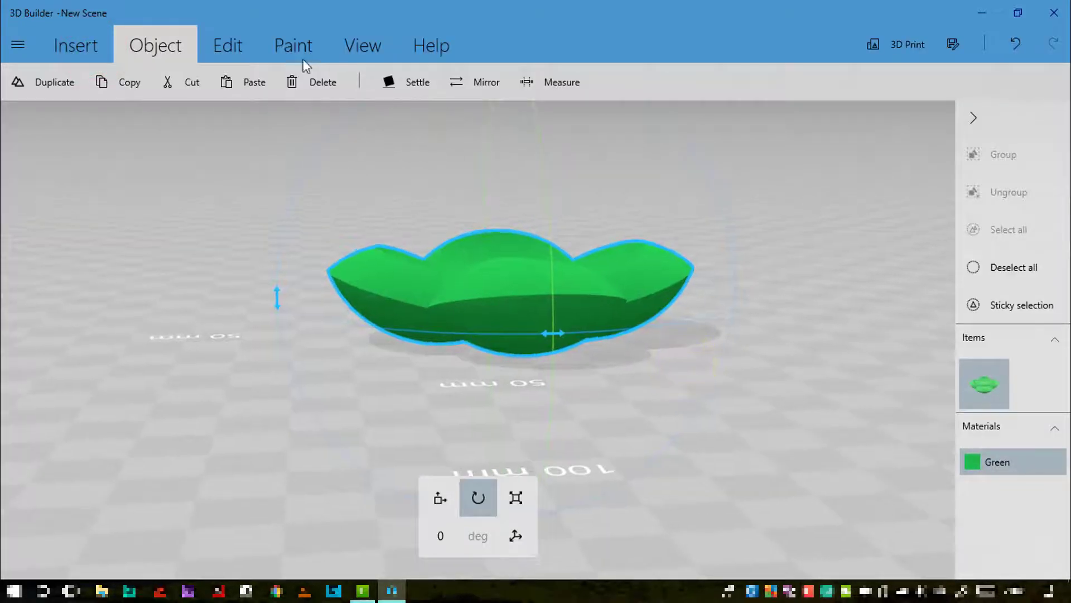
left_click(250, 50)
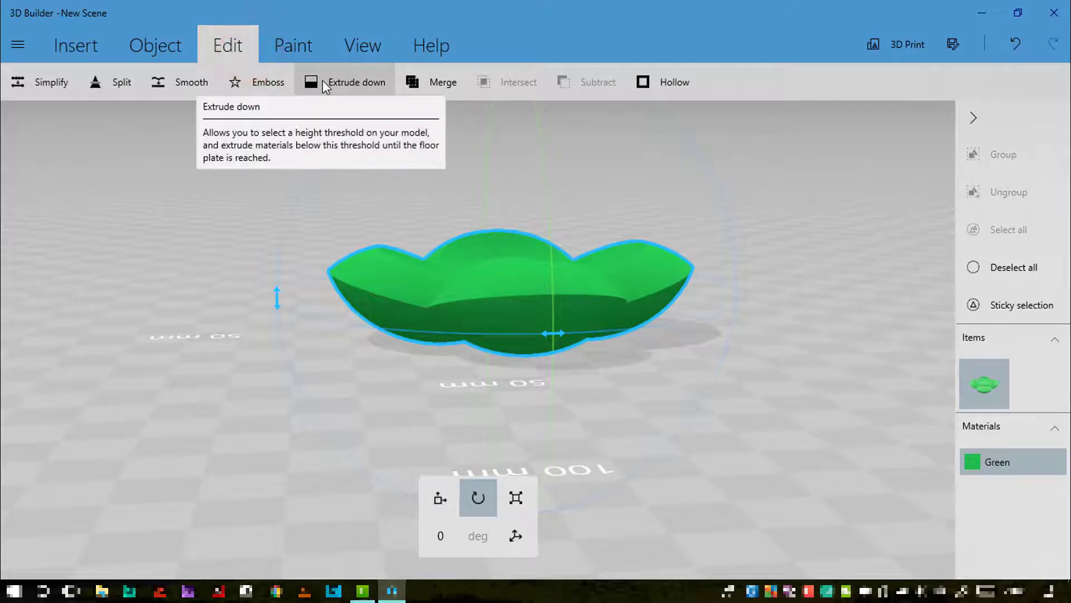
Extrude the flower's underside down from the −4.89 mm level to form a solid base.
left_click(323, 82)
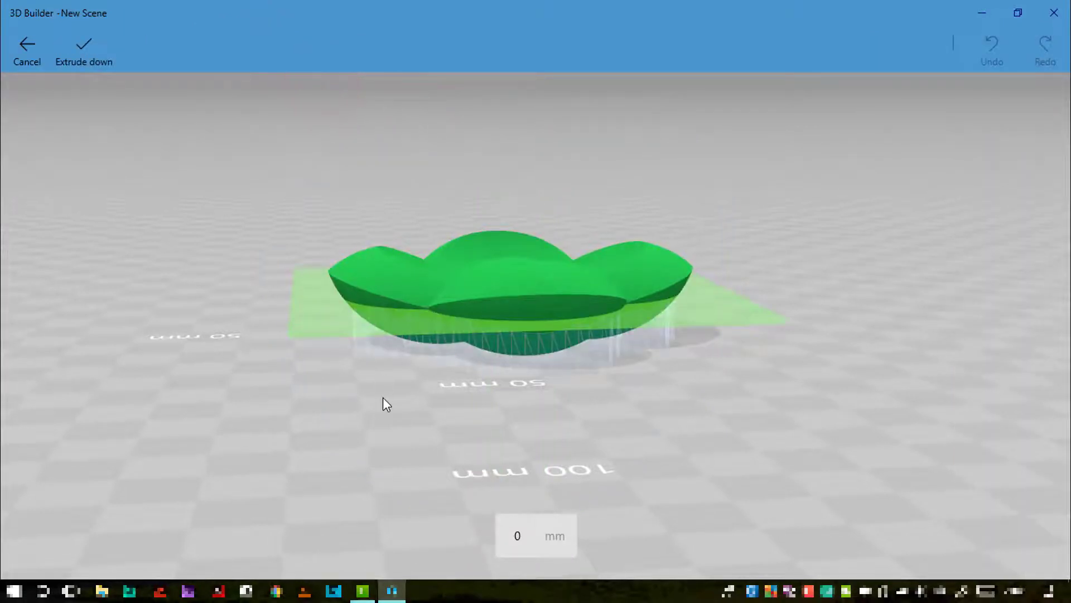
left_click_drag(382, 397, 366, 319)
left_click_drag(258, 342, 551, 411)
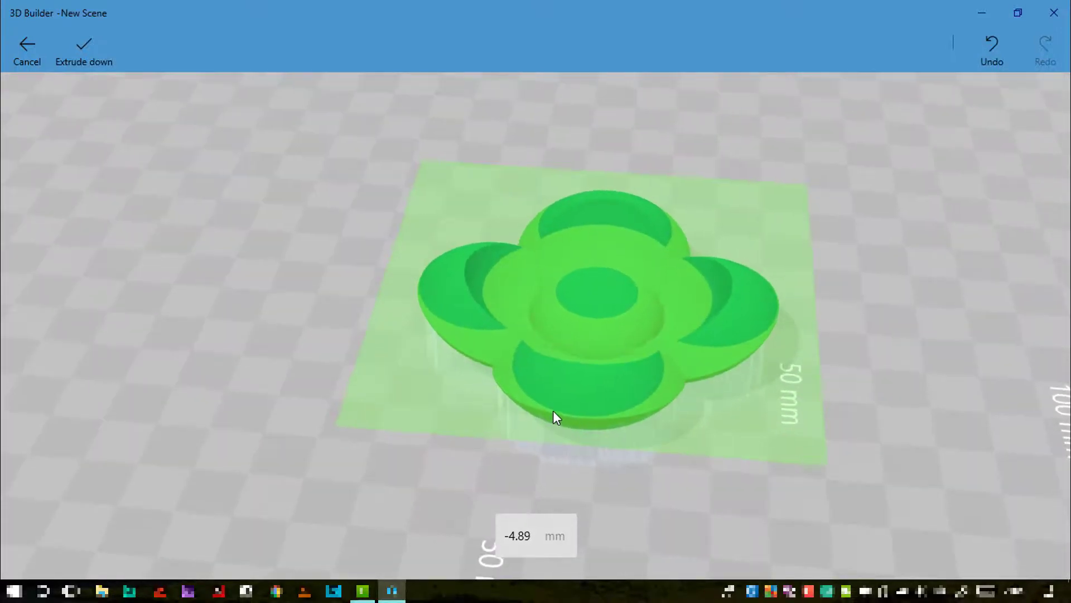
left_click(96, 50)
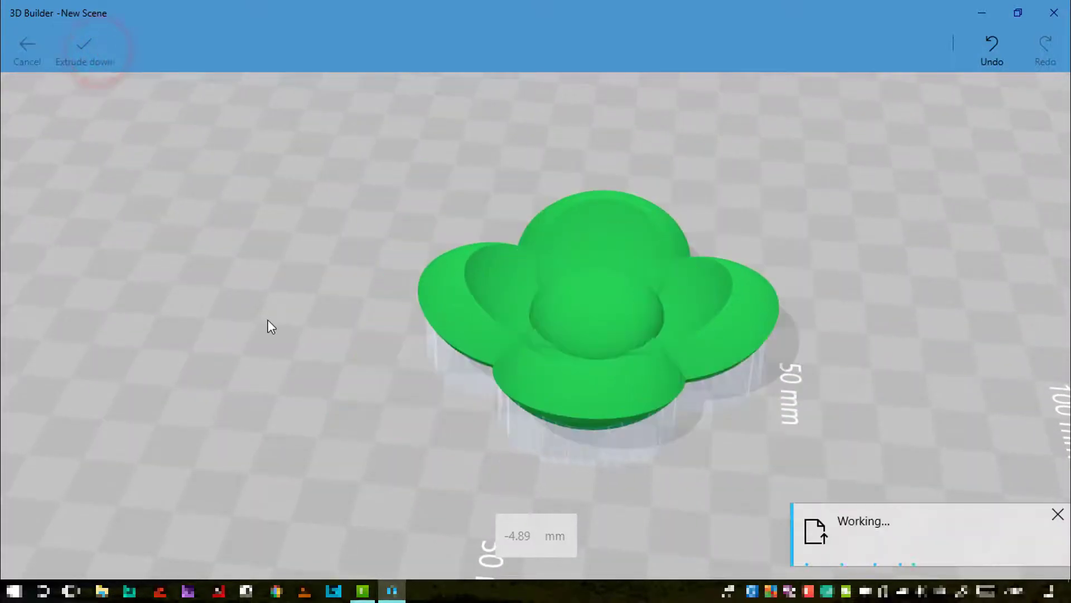
left_click_drag(299, 345, 187, 322)
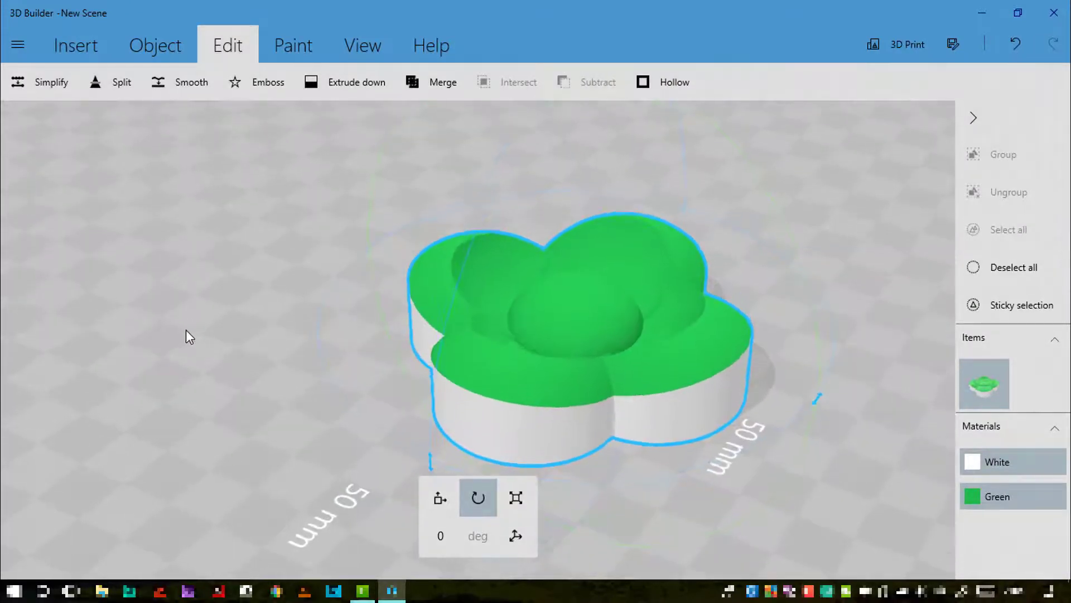
right_click_drag(253, 354, 162, 311)
left_click_drag(165, 312, 672, 451)
Insert a cylinder into the scene next to the flower.
right_click_drag(729, 445, 635, 442)
left_click_drag(635, 443, 657, 450)
left_click(96, 56)
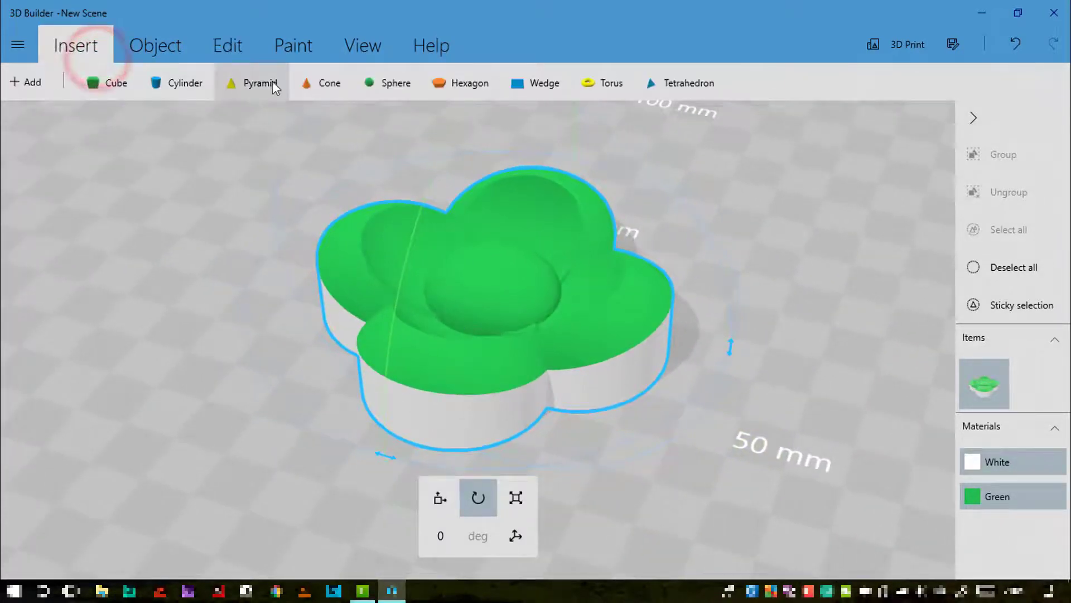
left_click(186, 83)
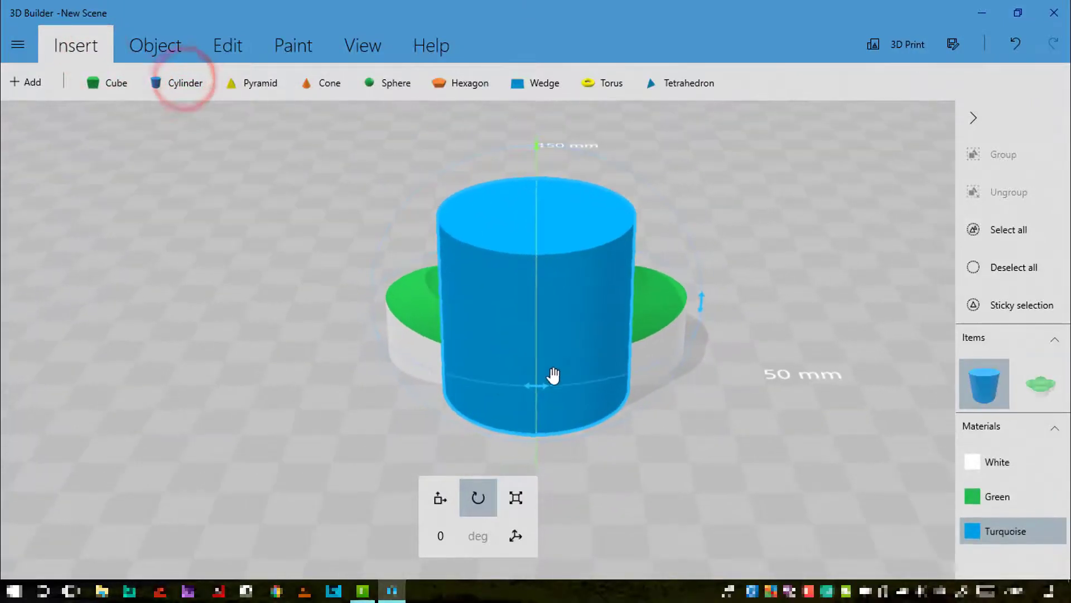
Unlock proportions and narrow the cylinder to 2 mm by 2 mm.
left_click(524, 502)
left_click(650, 301)
left_click(517, 537)
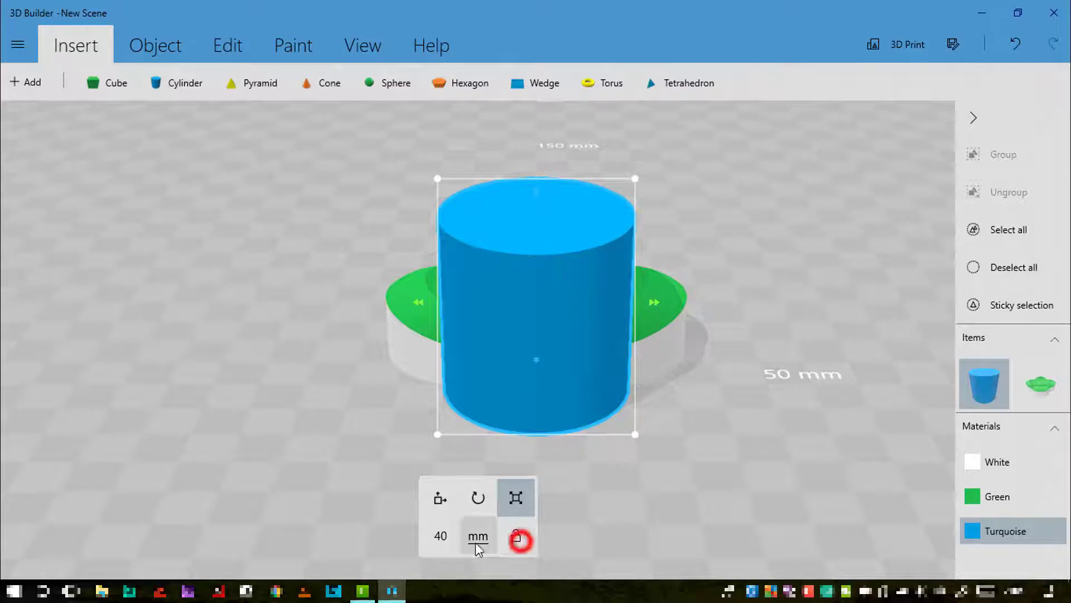
left_click(440, 536)
type("2")
key("Return")
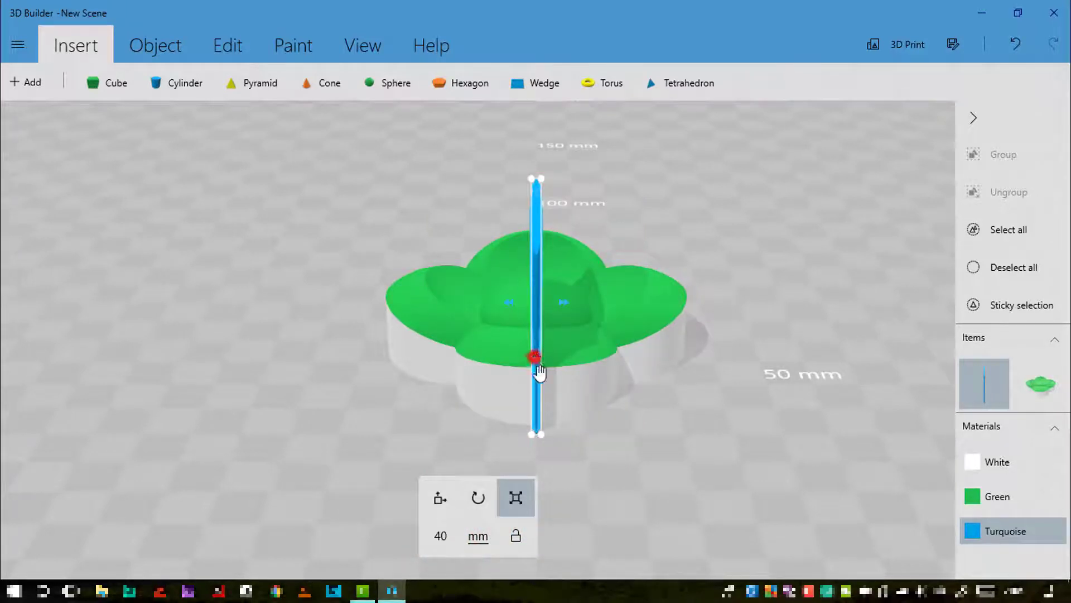
left_click(439, 536)
type("2")
key("Return")
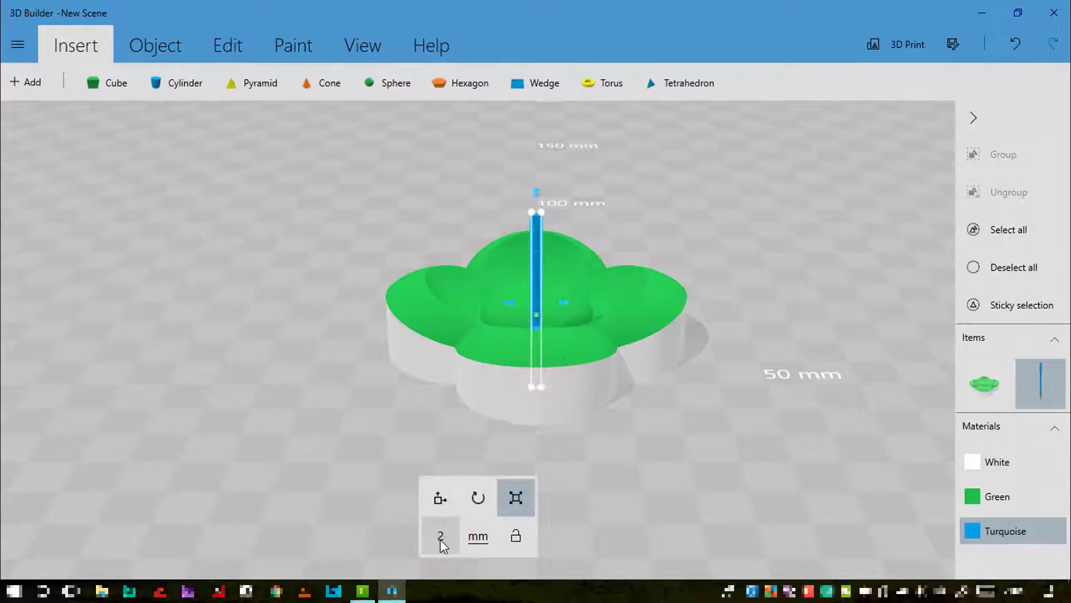
Move the 2 mm rod over the flower's centre.
left_click_drag(619, 452, 376, 495)
left_click(439, 499)
left_click_drag(514, 312, 579, 291)
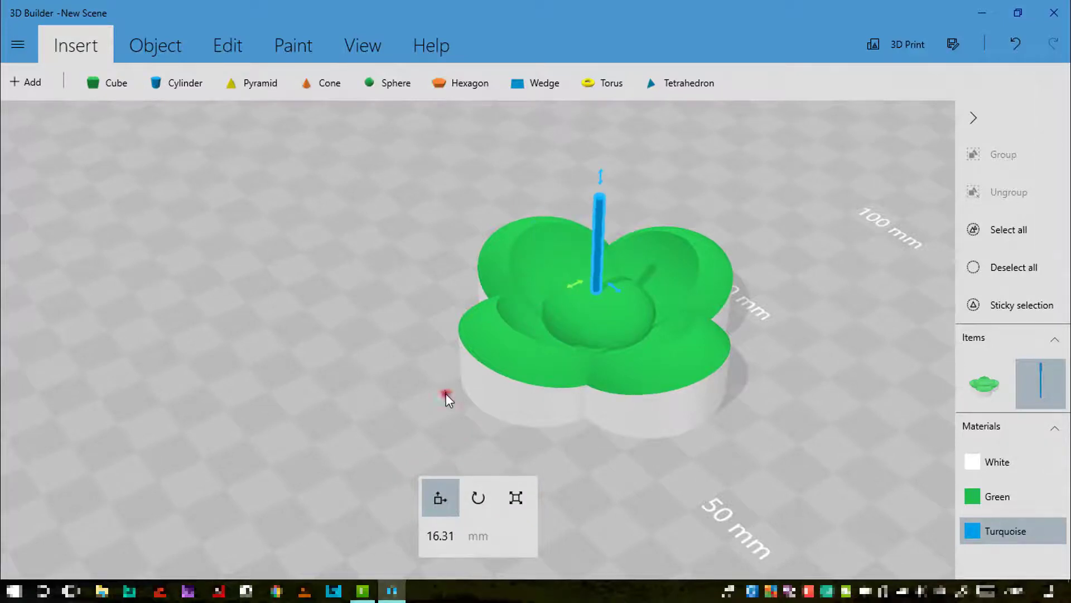
Duplicate the rod twice and set one copy well away from the flower.
left_click_drag(446, 397, 598, 402)
left_click(155, 46)
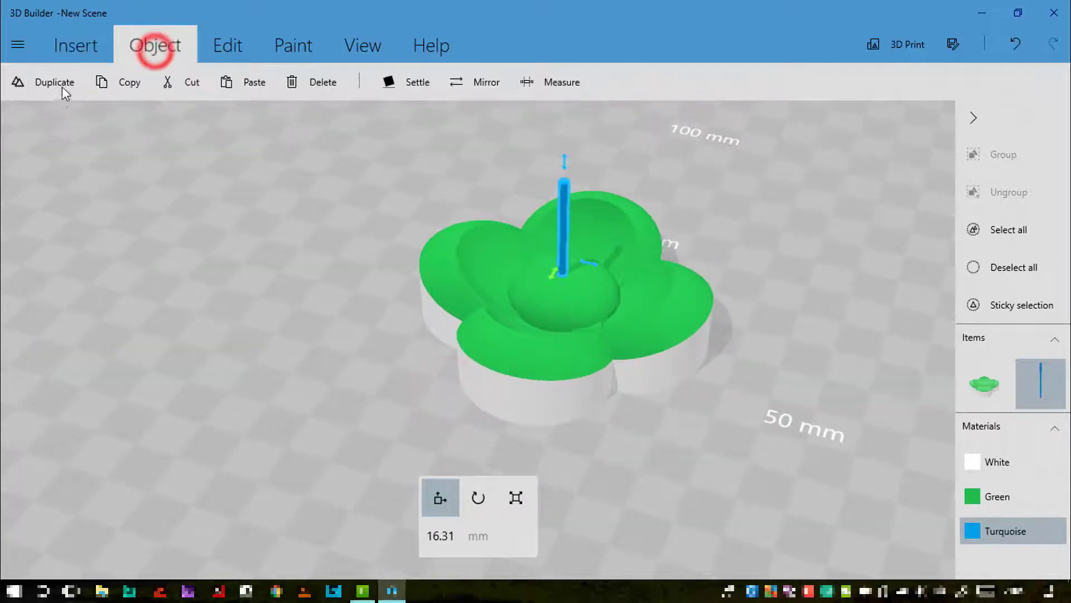
left_click(62, 85)
left_click(62, 86)
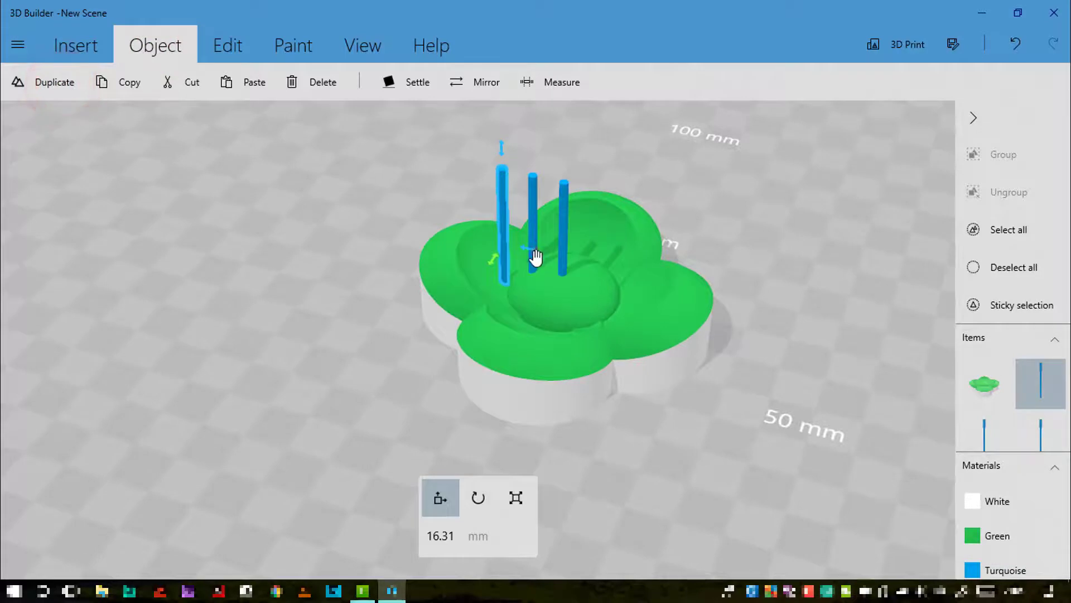
left_click_drag(535, 258, 251, 245)
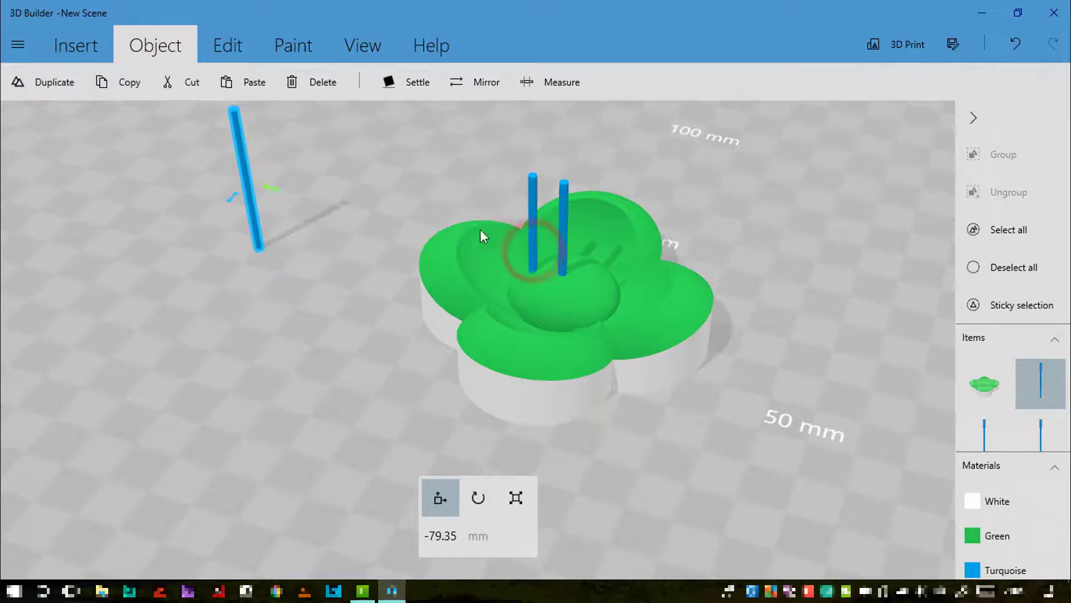
Position the other two rods side by side on the flower's centre dome.
left_click(534, 226)
left_click_drag(550, 254, 619, 280)
left_click(566, 211)
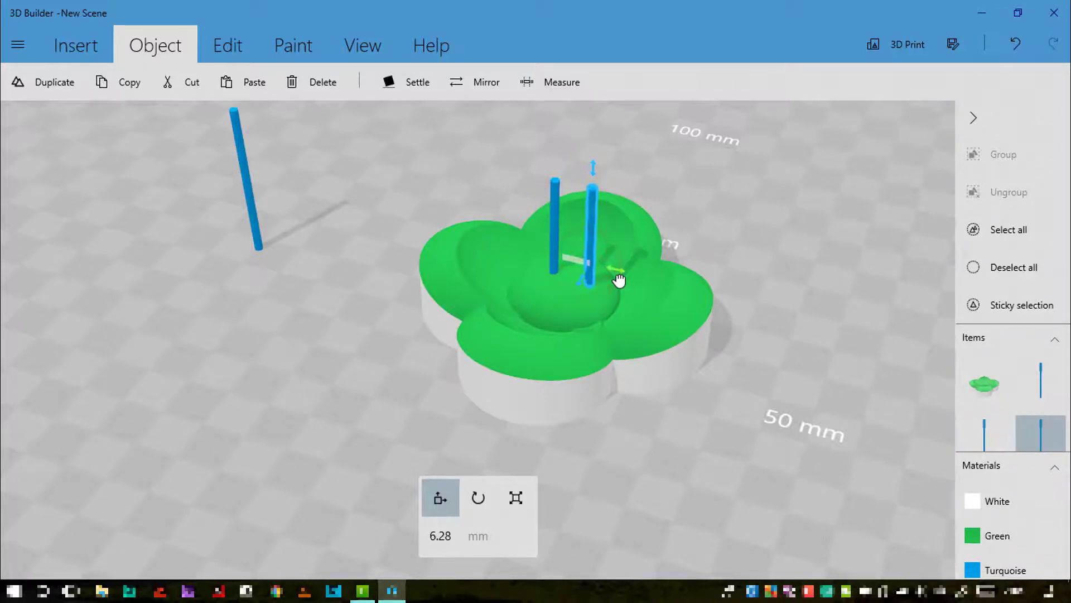
left_click_drag(674, 423, 765, 475)
left_click(639, 244)
Scale the flower proportionally to 25 mm across.
left_click_drag(726, 398, 567, 493)
left_click(516, 497)
left_click(515, 536)
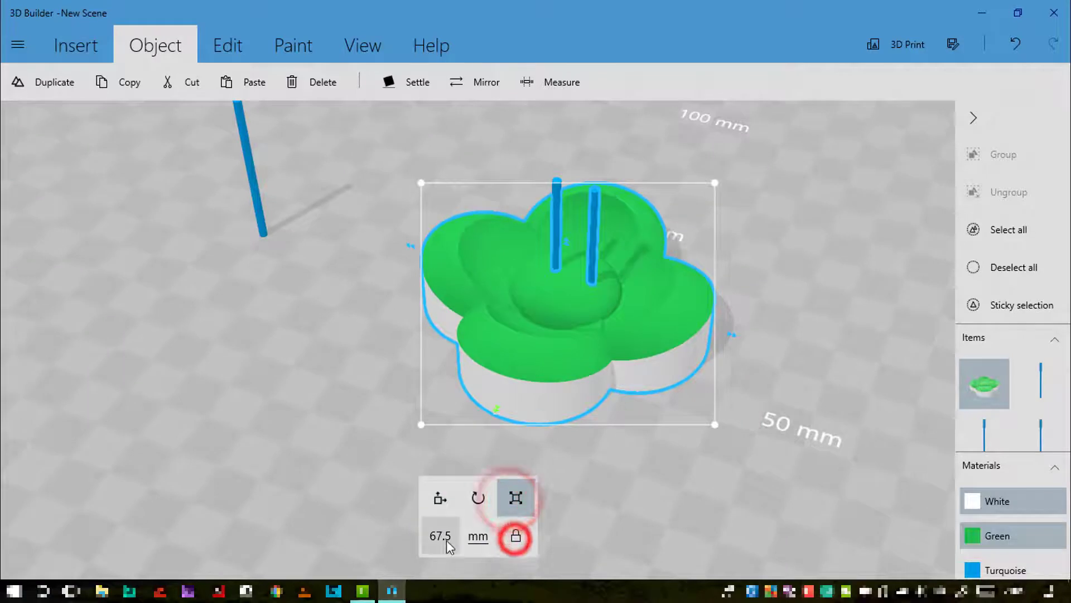
left_click(444, 539)
type("25")
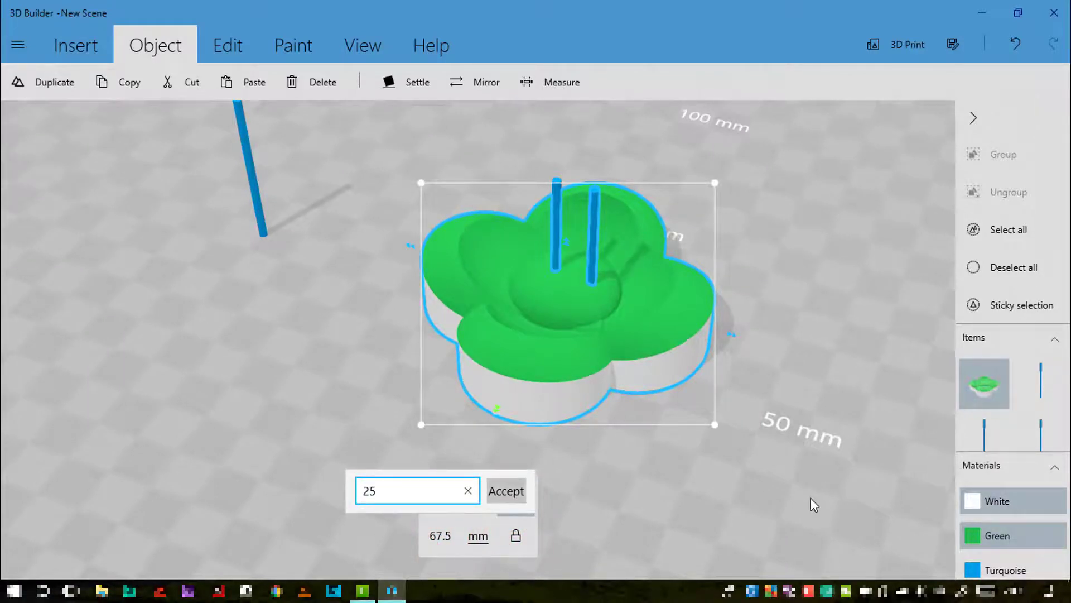
key("Return")
Move the right rod back toward the flower's centre.
scroll(662, 415, "up", 6)
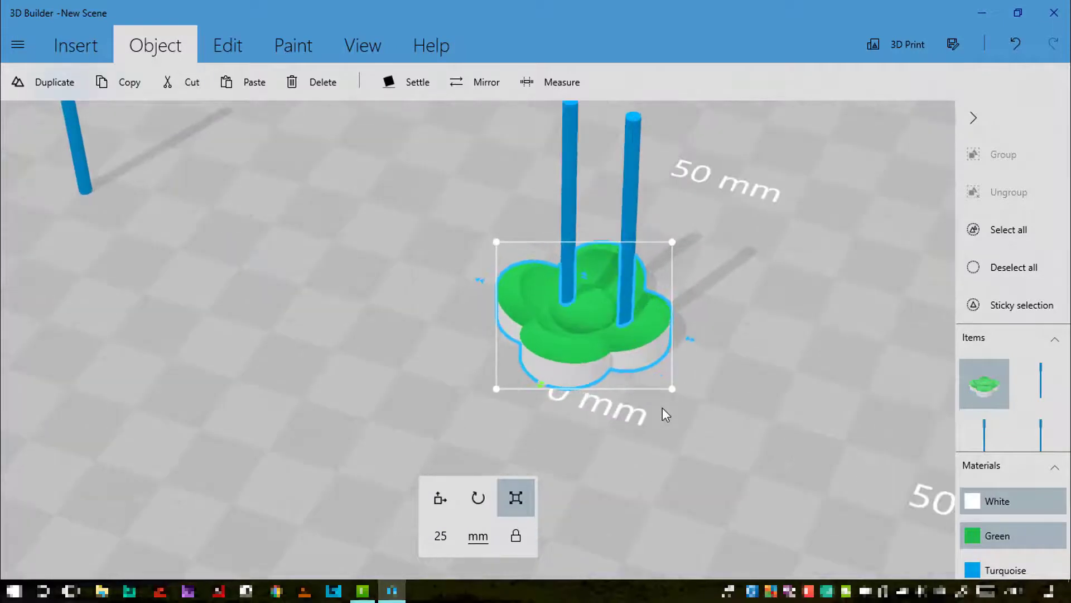
right_click_drag(880, 439, 680, 433)
left_click(561, 301)
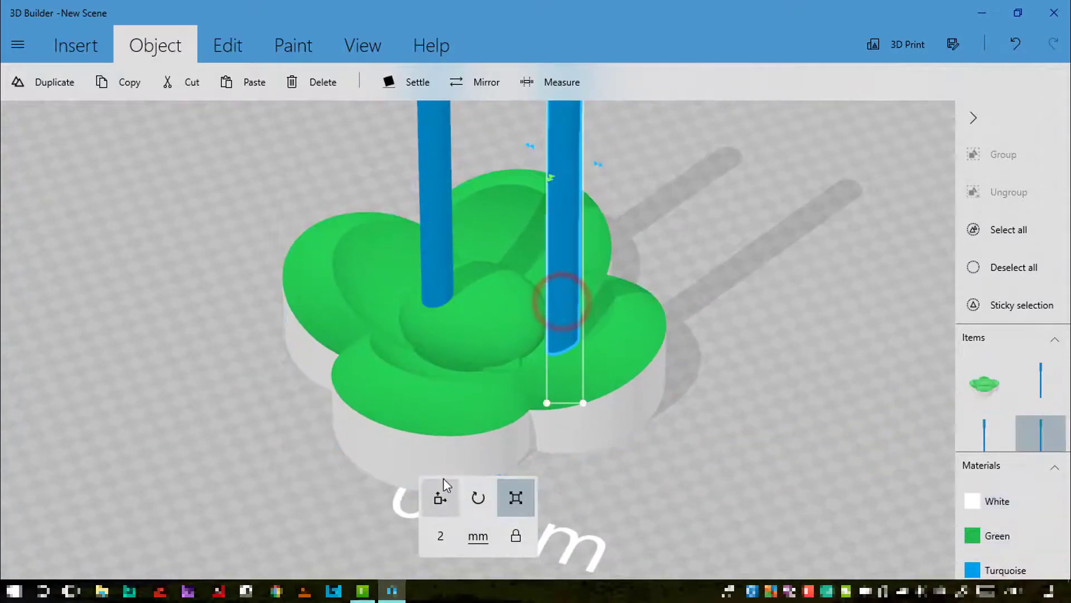
left_click(441, 491)
left_click_drag(600, 164, 506, 159)
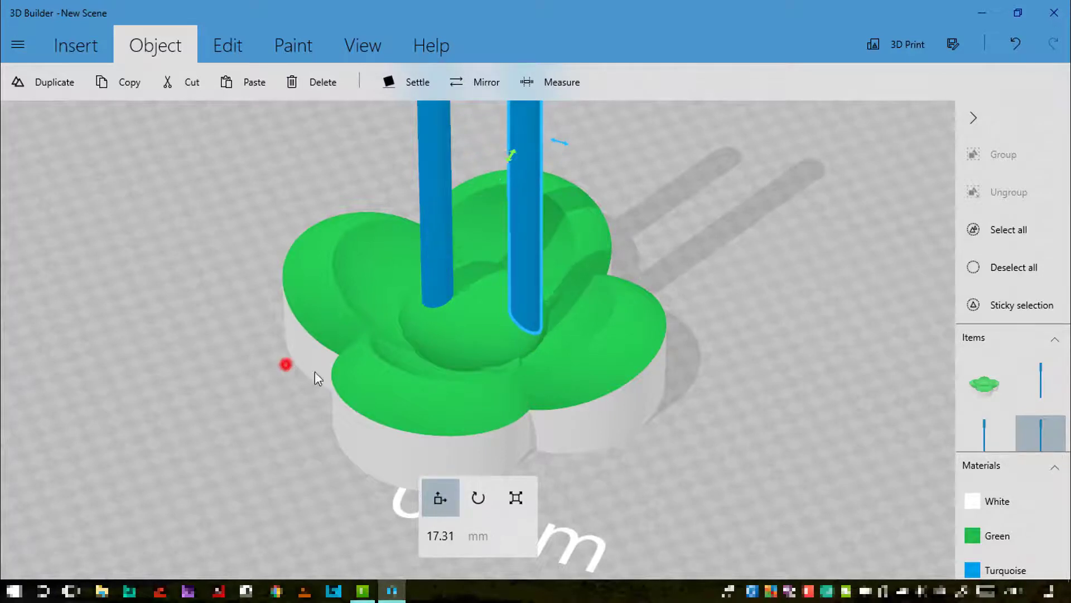
Move the left rod beside the other one on the centre dome.
left_click_drag(336, 375, 376, 362)
left_click(347, 274)
left_click_drag(371, 148, 321, 166)
left_click_drag(240, 364, 411, 358)
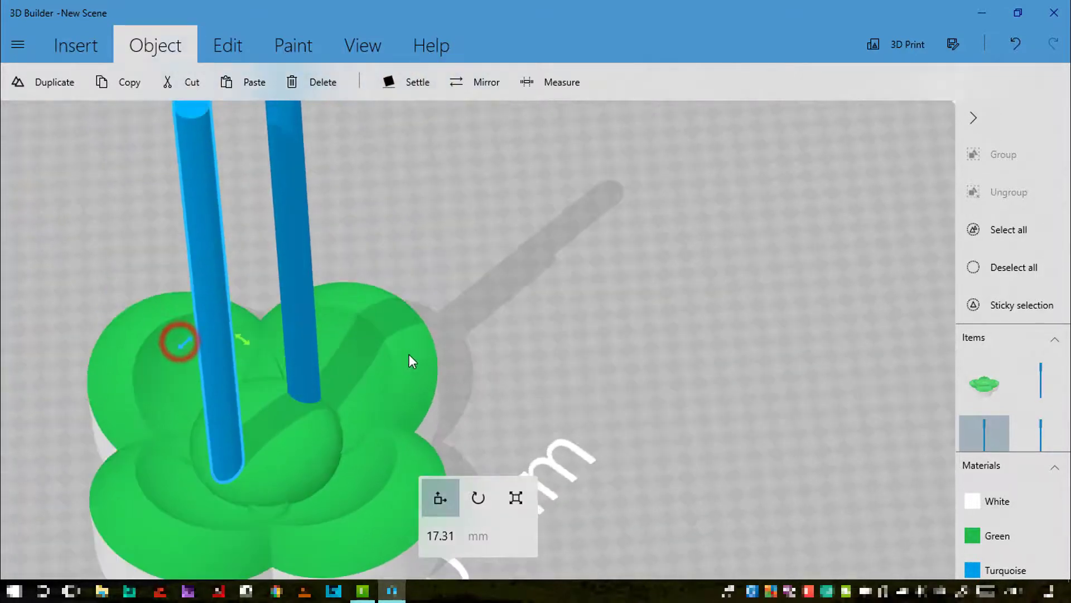
left_click_drag(497, 351, 743, 204)
left_click_drag(626, 346, 822, 254)
left_click_drag(718, 334, 340, 334)
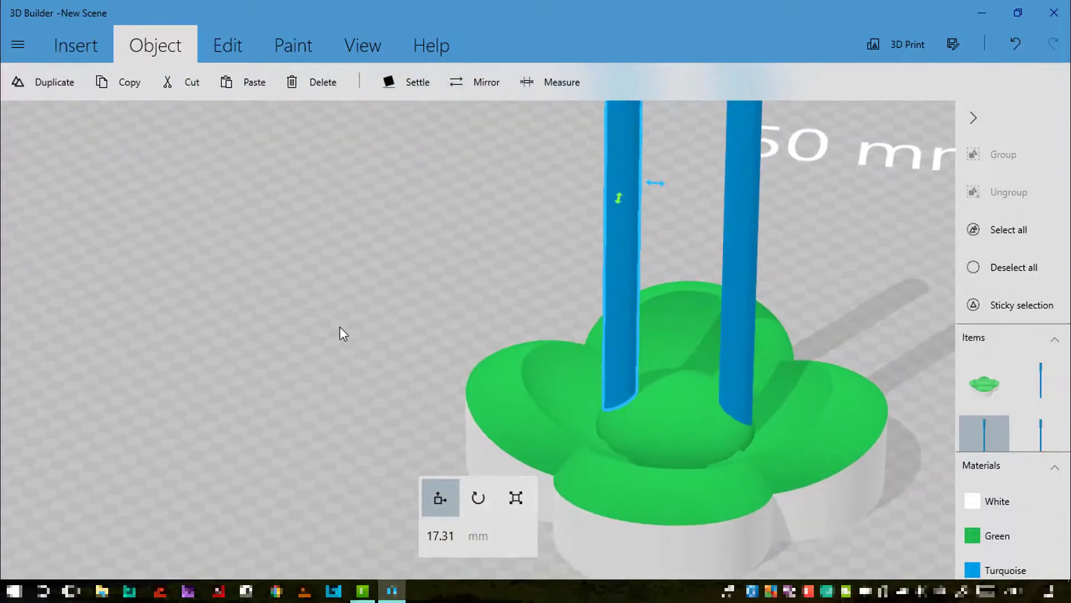
Group the two centre rods and lower them 7.71 mm through the flower base.
left_click(728, 299, "ctrl")
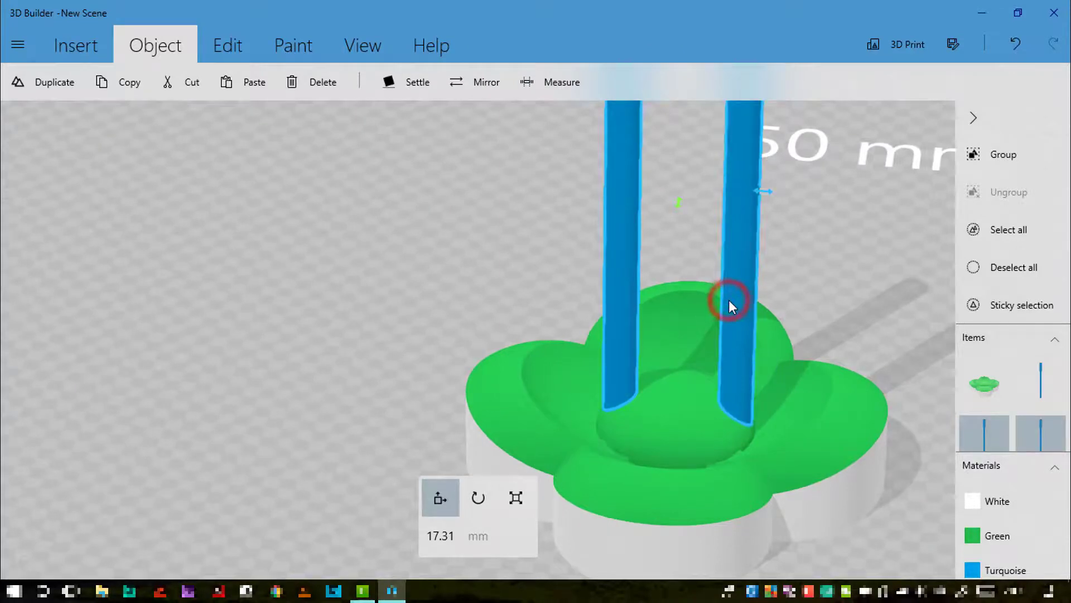
left_click(1005, 159)
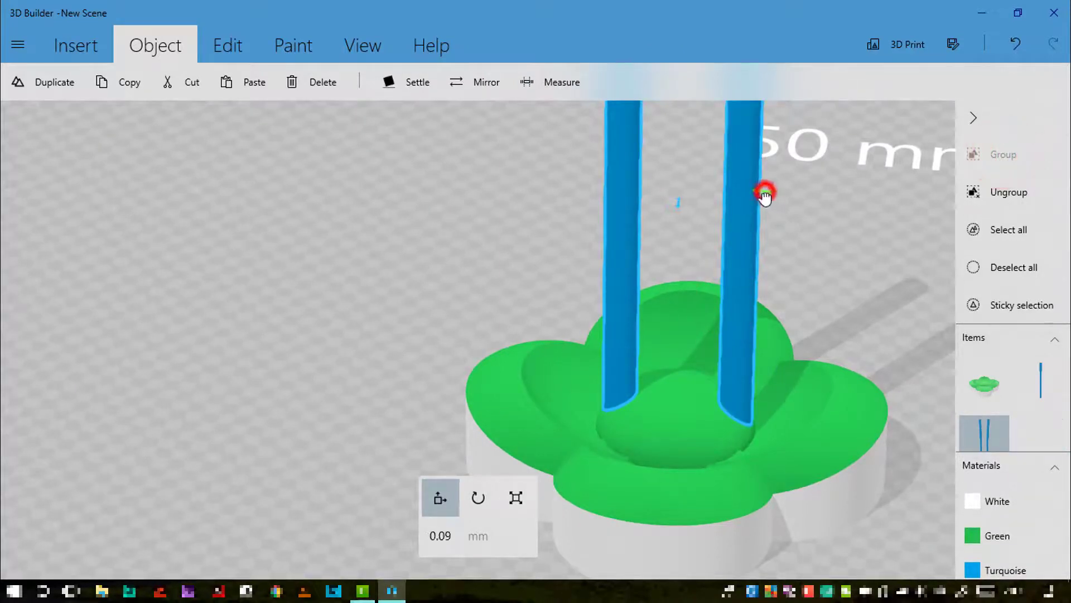
left_click_drag(763, 195, 762, 203)
right_click_drag(863, 444, 806, 390)
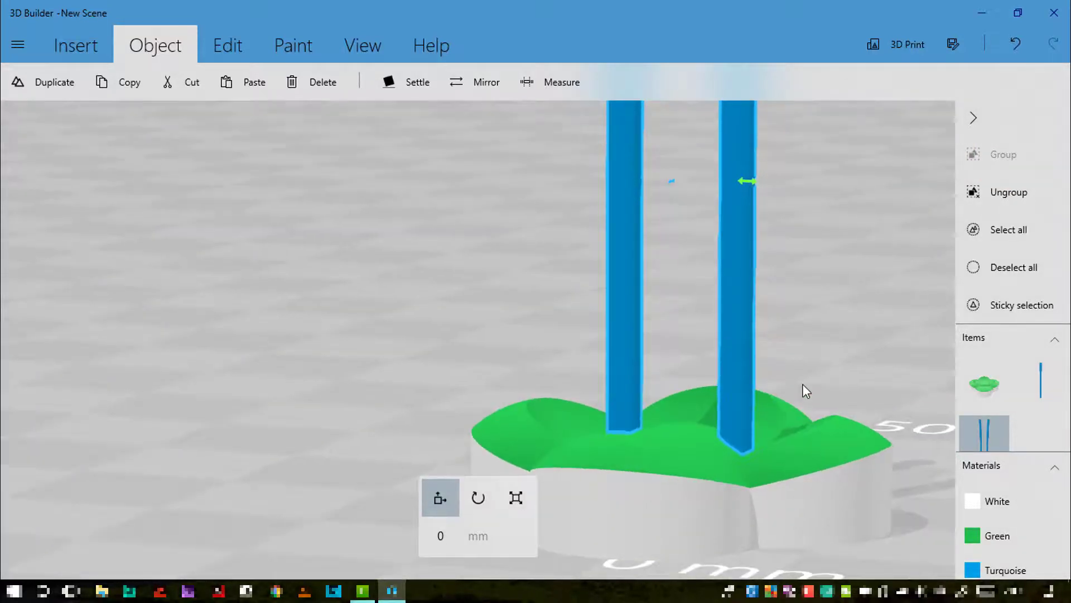
scroll(781, 395, "down", 5)
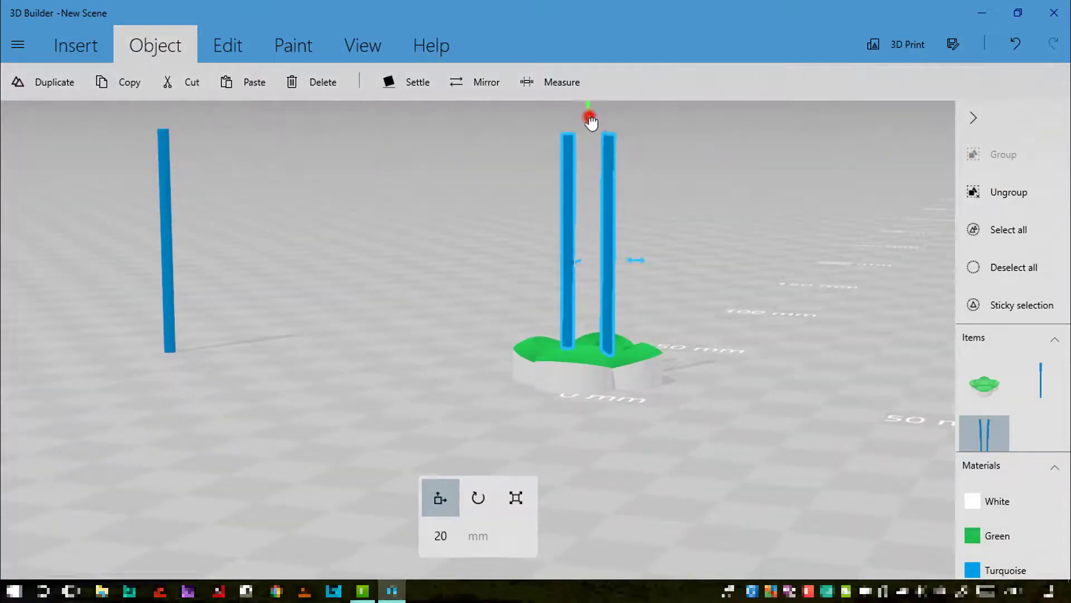
left_click_drag(591, 127, 596, 200)
left_click(211, 48)
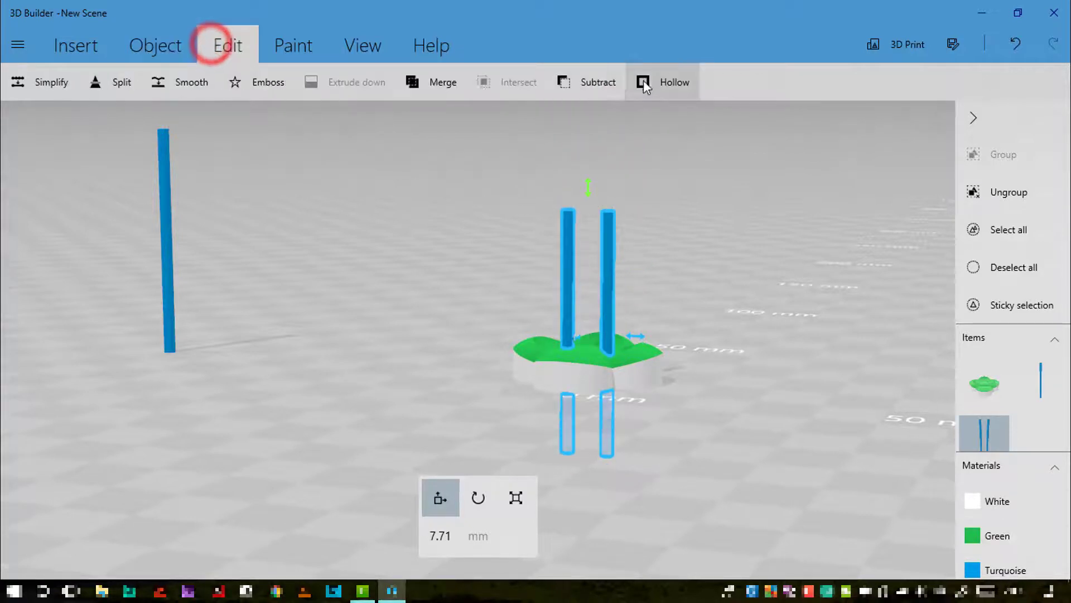
Subtract the grouped rods as two holes, then move the spare rod onto the flower's centre.
left_click(598, 81)
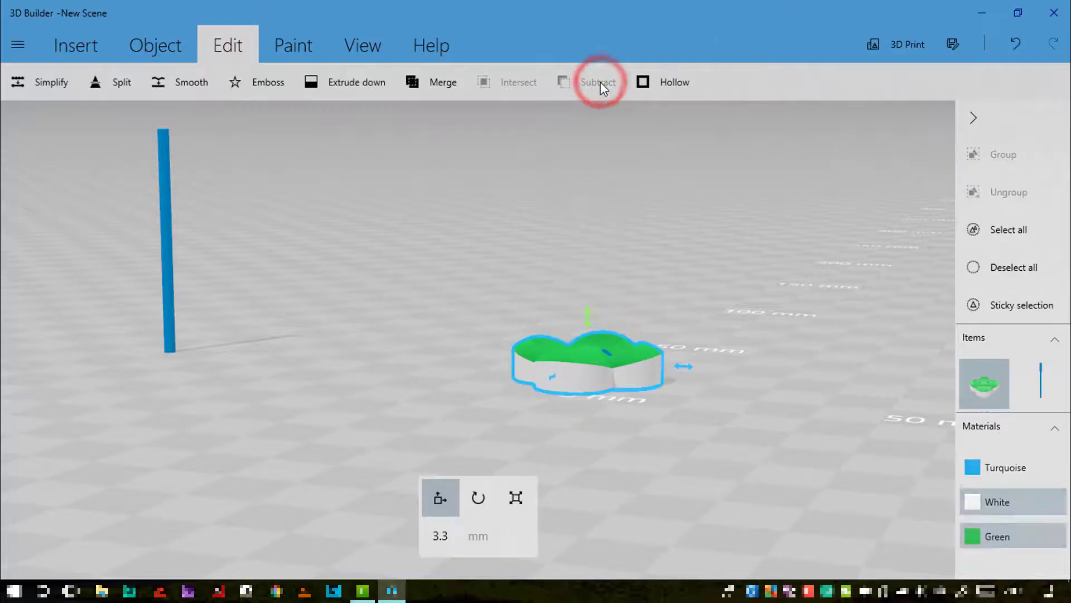
mouse_move(705, 413)
left_mouse_down()
mouse_move(731, 512)
mouse_move(714, 498)
left_mouse_up()
left_click(155, 224)
left_click_drag(176, 184, 602, 343)
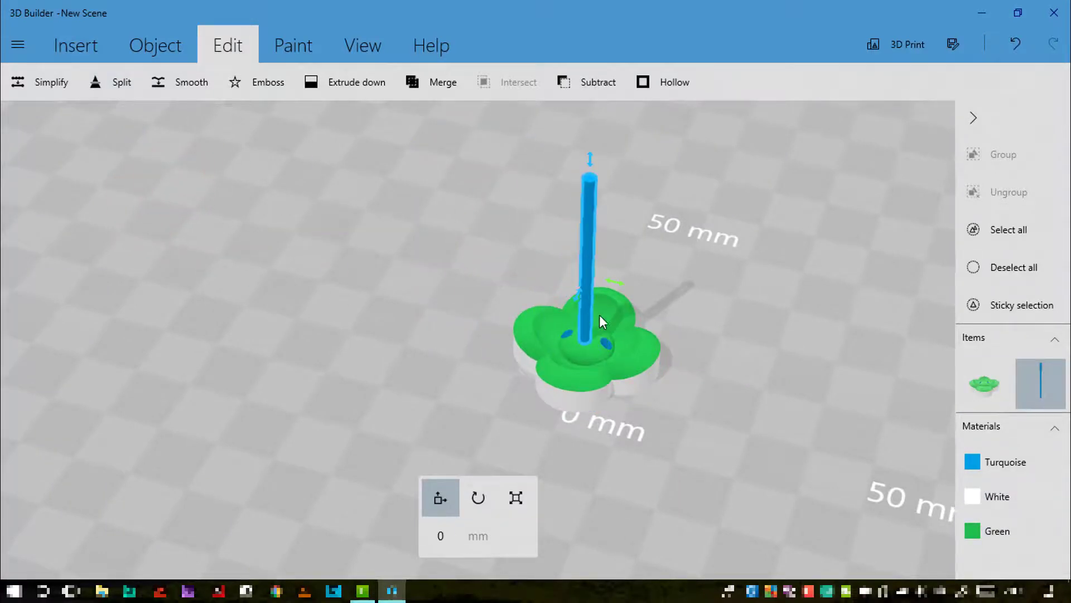
mouse_move(577, 302)
left_mouse_down()
mouse_move(574, 292)
mouse_move(577, 302)
left_mouse_up()
Rotate the spare rod 90 degrees so it lies horizontally.
left_click(478, 502)
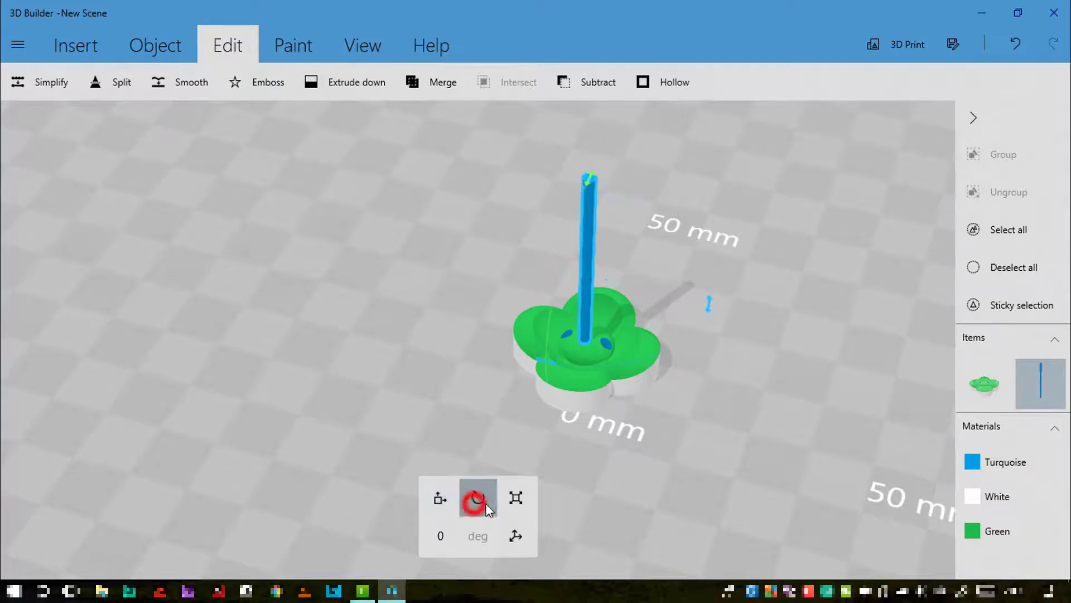
left_click(442, 535)
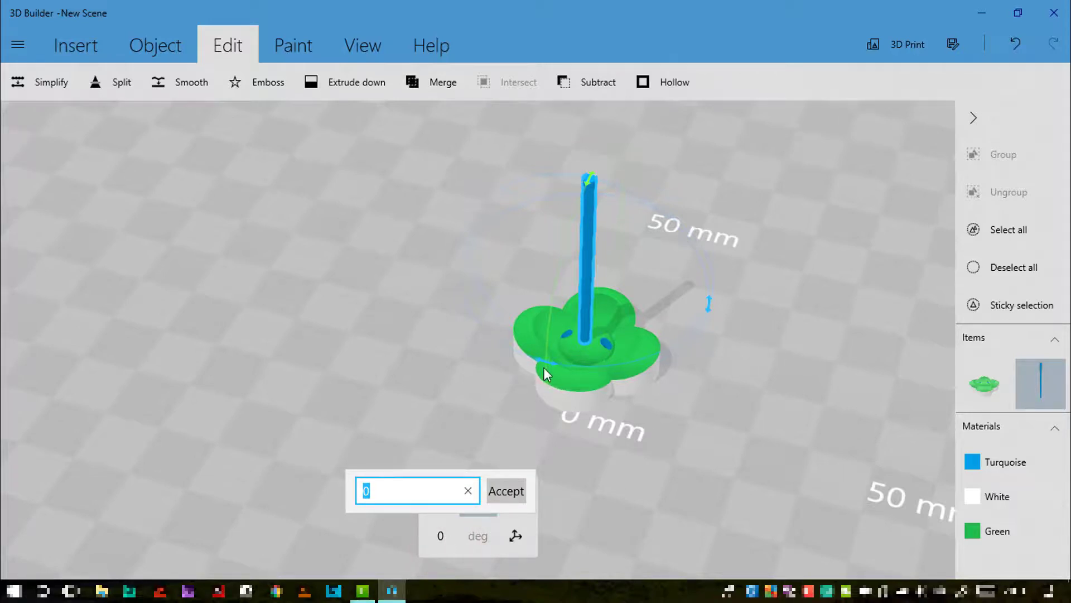
left_click(811, 416)
mouse_move(675, 390)
left_mouse_down()
mouse_move(724, 400)
mouse_move(666, 387)
left_mouse_up()
left_click_drag(679, 308, 681, 312)
left_click(442, 534)
type("90")
key("Return")
Lower the horizontal rod partly into the flower's centre dome.
left_click(440, 497)
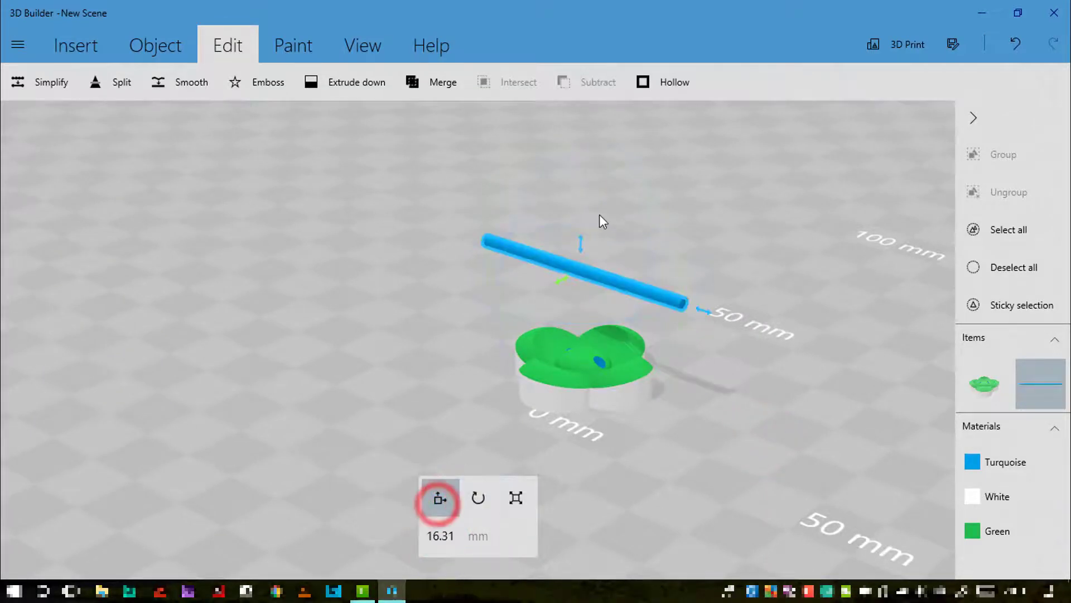
left_click_drag(577, 247, 577, 321)
scroll(614, 430, "up", 5)
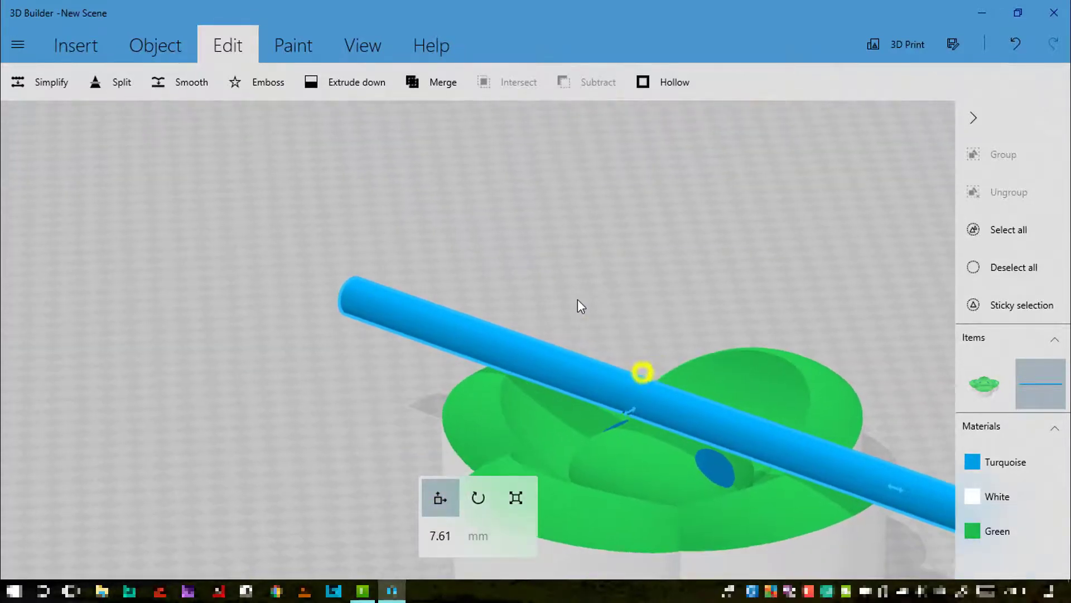
scroll(621, 311, "up", 4)
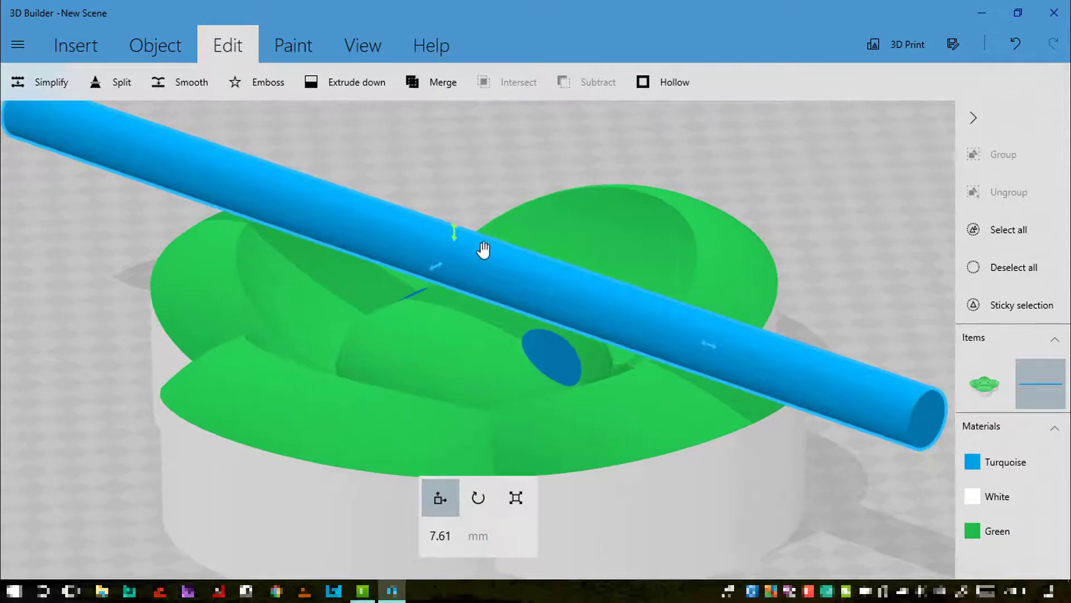
left_click_drag(453, 237, 455, 285)
left_click_drag(432, 319, 462, 296)
left_click_drag(780, 327, 656, 285)
Shorten the rod's length to about 7.92 mm.
left_click(515, 497)
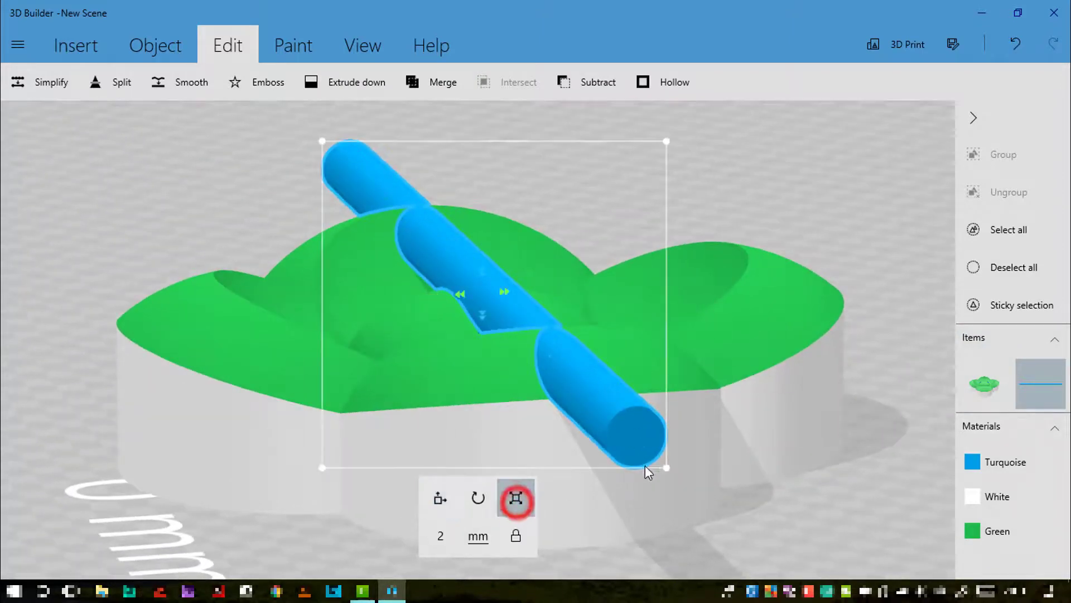
left_click_drag(704, 551, 829, 557)
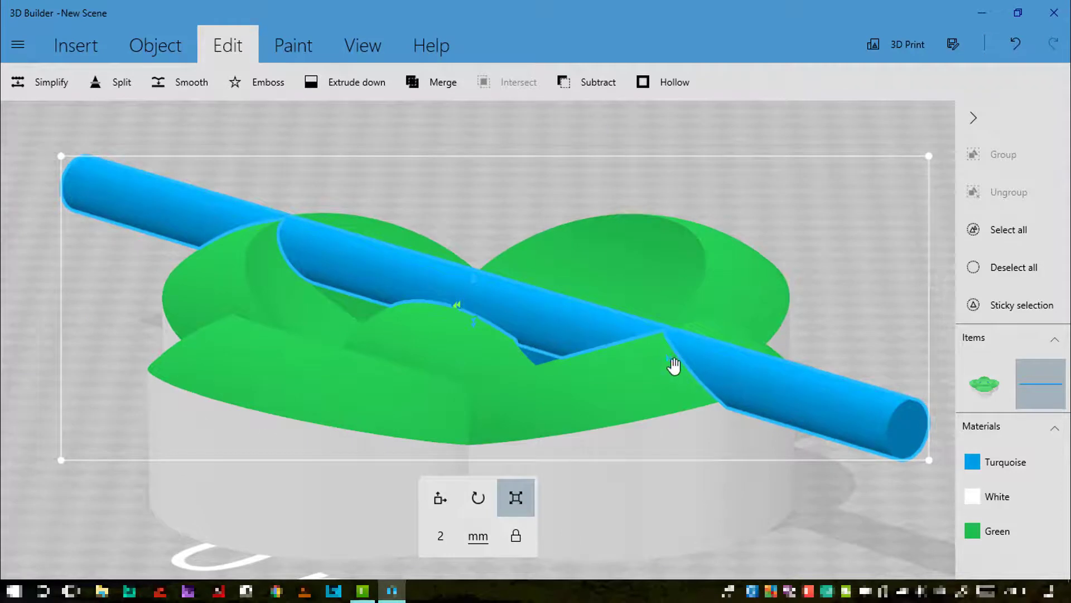
left_click_drag(674, 366, 350, 318)
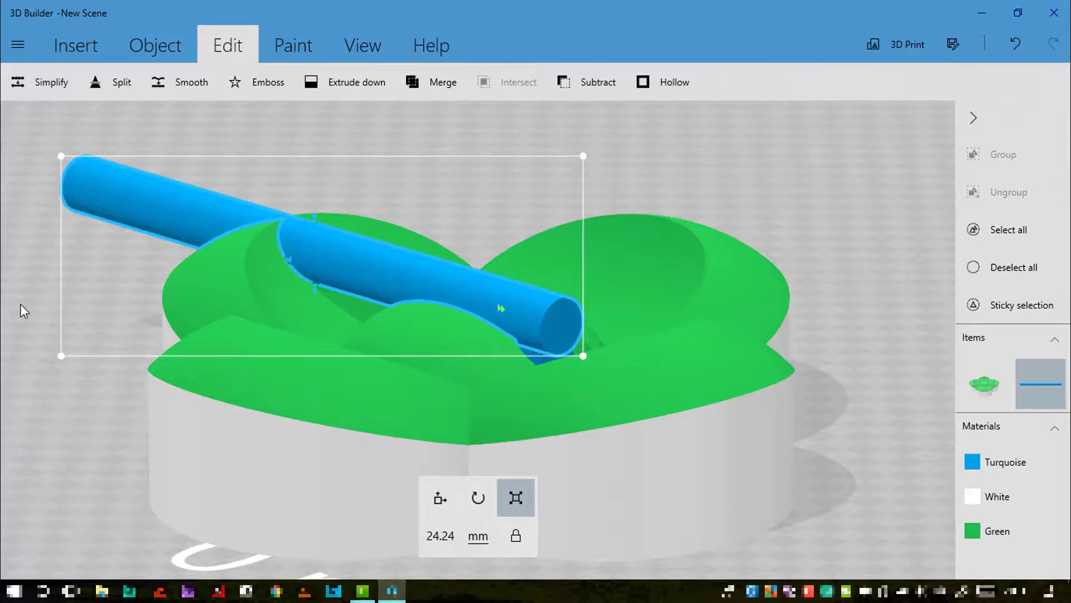
left_click_drag(23, 309, 413, 336)
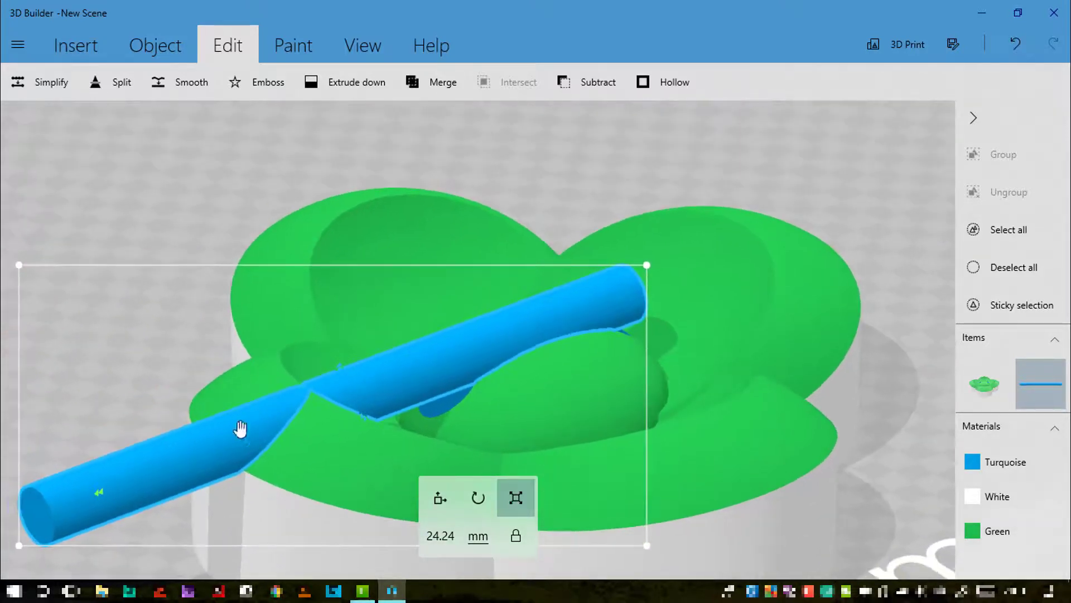
left_click_drag(96, 490, 500, 380)
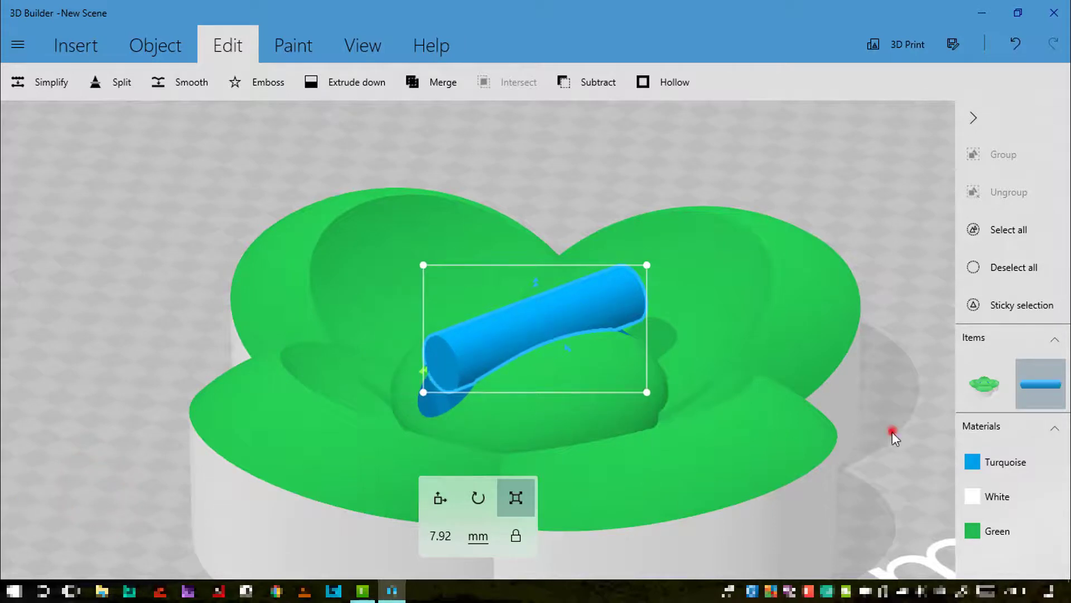
left_click_drag(892, 431, 689, 433)
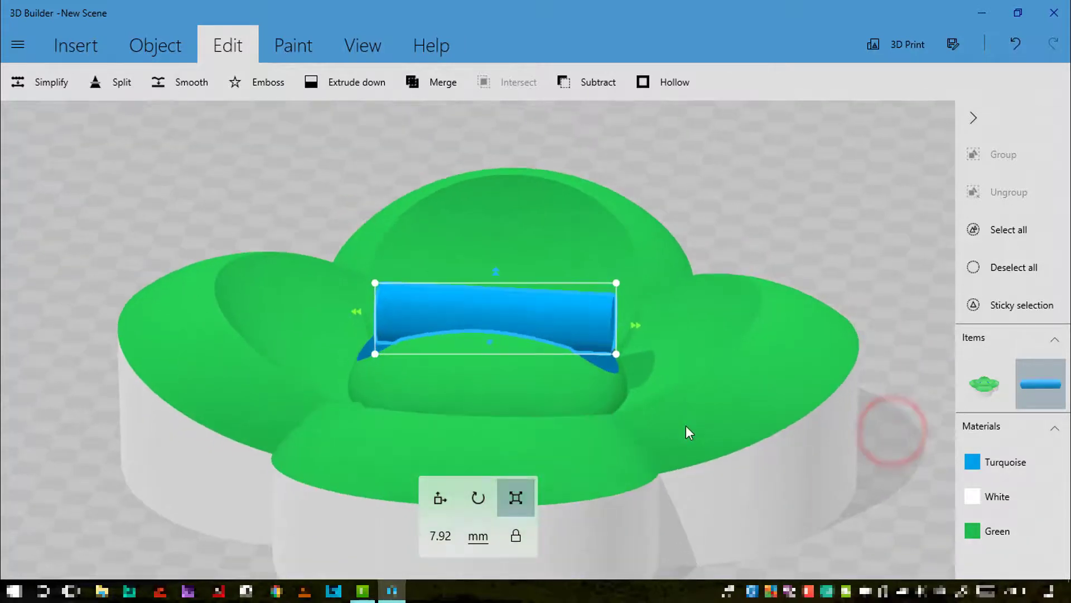
Reposition the shortened rod across the centre dome.
left_click(438, 499)
left_click(642, 327)
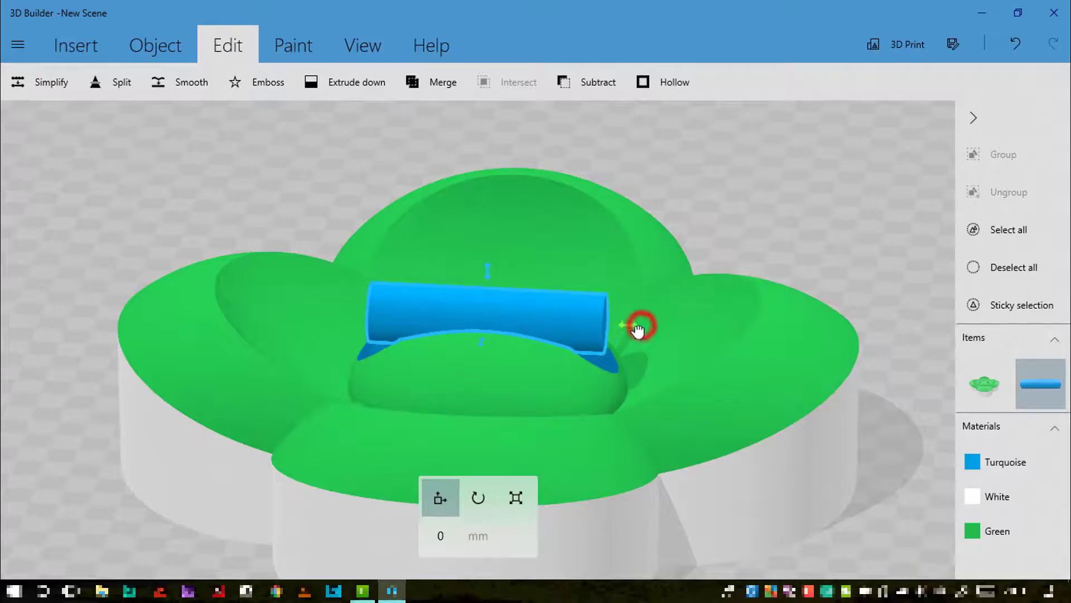
left_click_drag(880, 407, 740, 422)
Subtract the short rod to cut a groove between the holes, then inspect it.
left_click(597, 84)
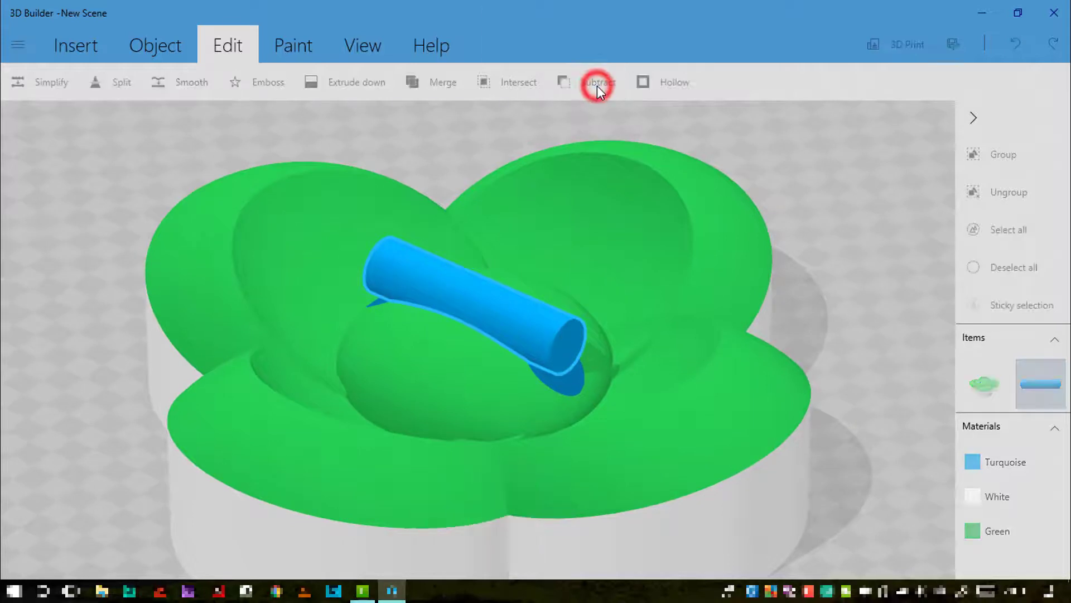
left_click_drag(794, 320, 829, 411)
left_click_drag(726, 308, 796, 376)
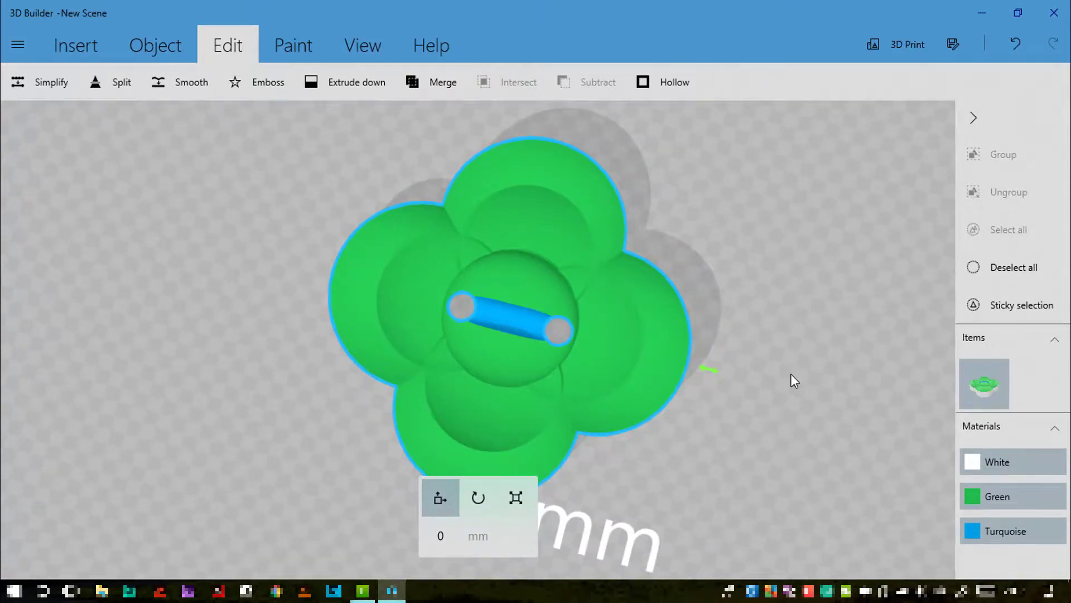
left_click_drag(790, 371, 713, 286)
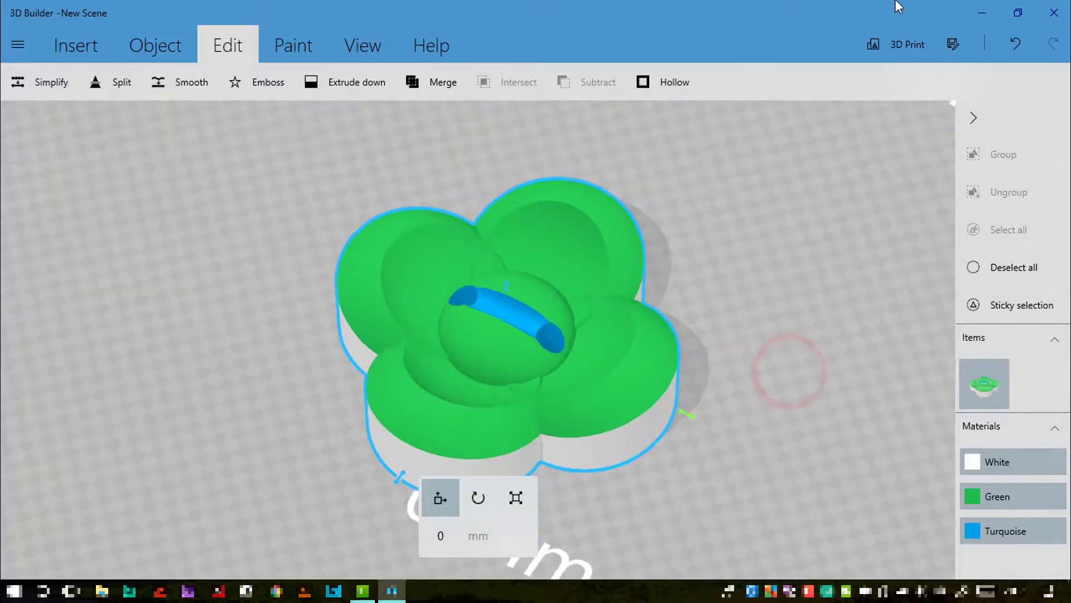
Undo nine edits, reversing the groove and hole cuts back to the two upright rods.
left_click(1017, 45)
left_click(1017, 45)
left_click(1016, 45)
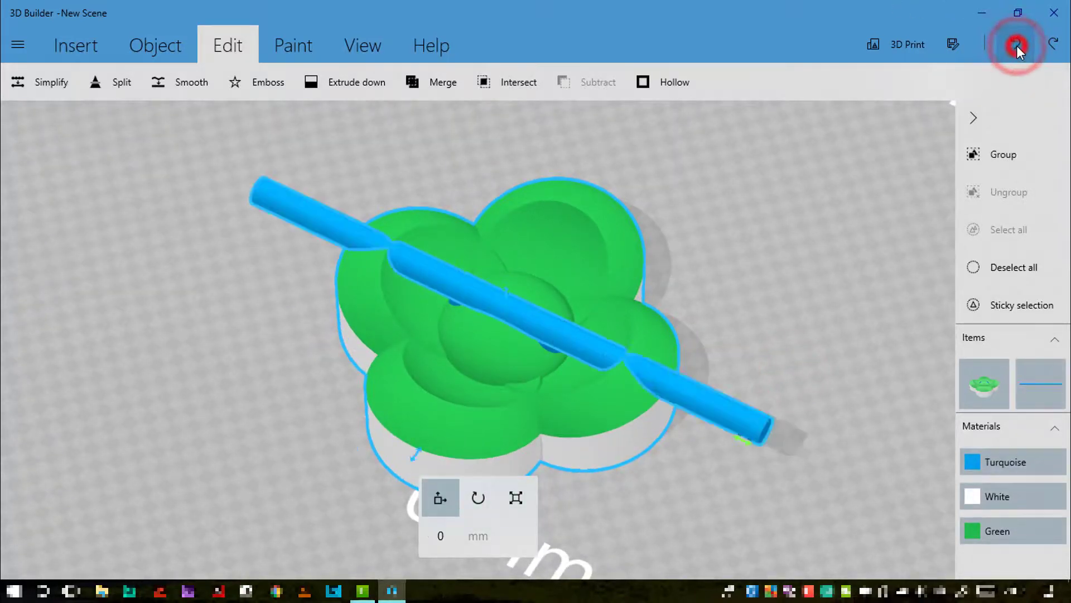
left_click(1016, 45)
left_click(1016, 45)
left_click(1017, 46)
left_click(1017, 45)
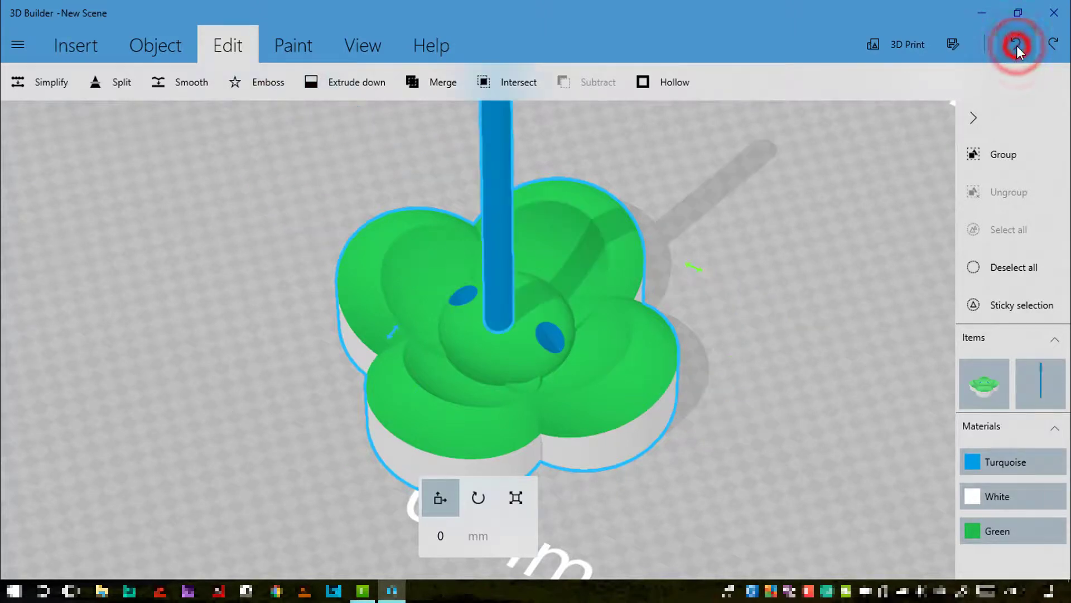
left_click(1017, 45)
left_click(1016, 45)
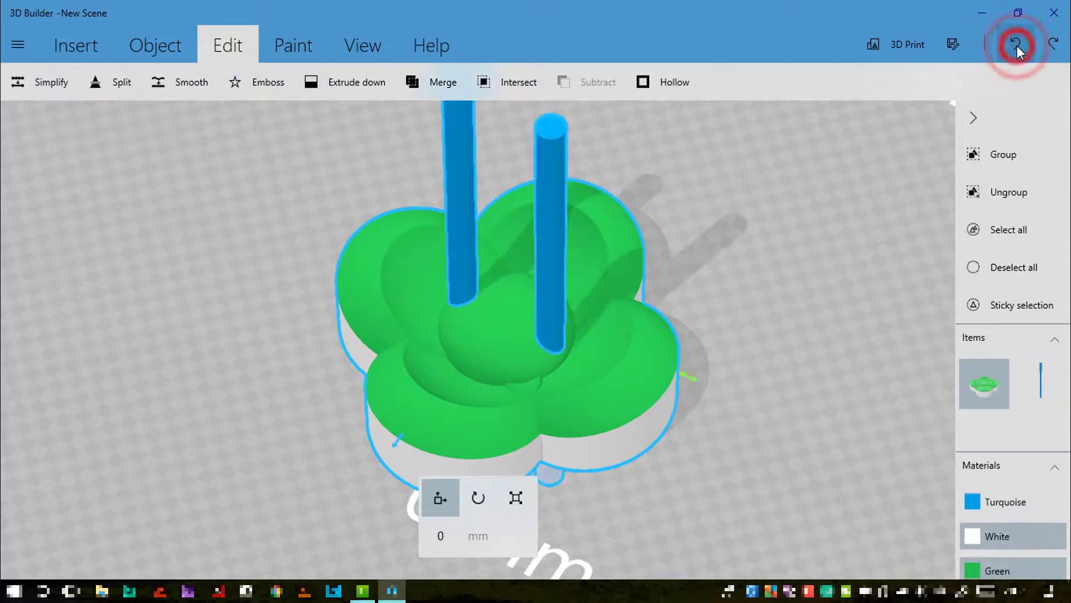
Duplicate the tube pair, place the copy on the originals, and rotate it 90 degrees.
left_click(1025, 265)
left_click(557, 243)
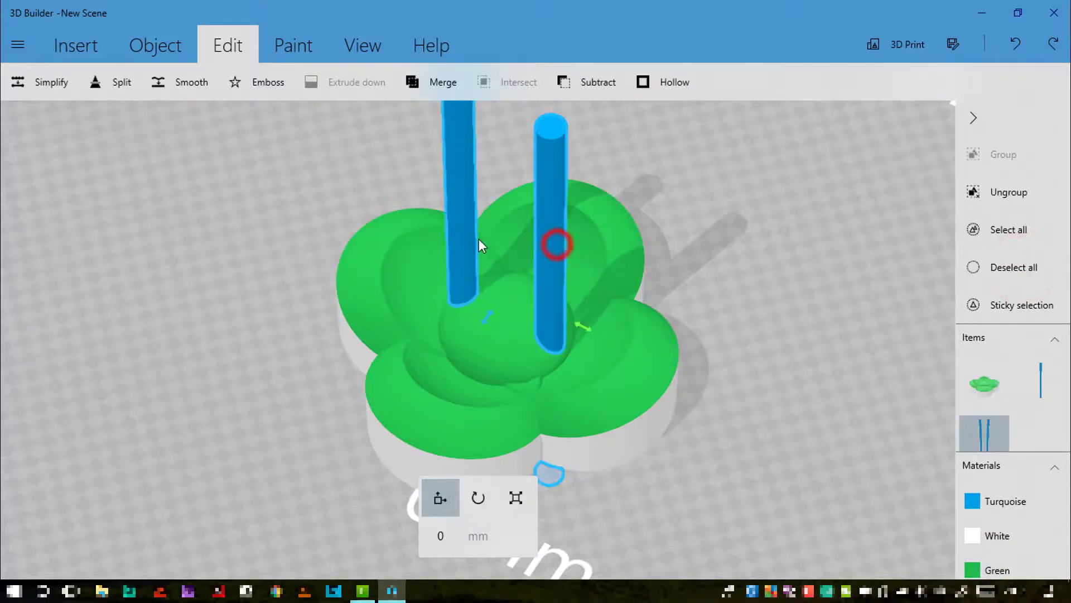
left_click(147, 44)
left_click(56, 82)
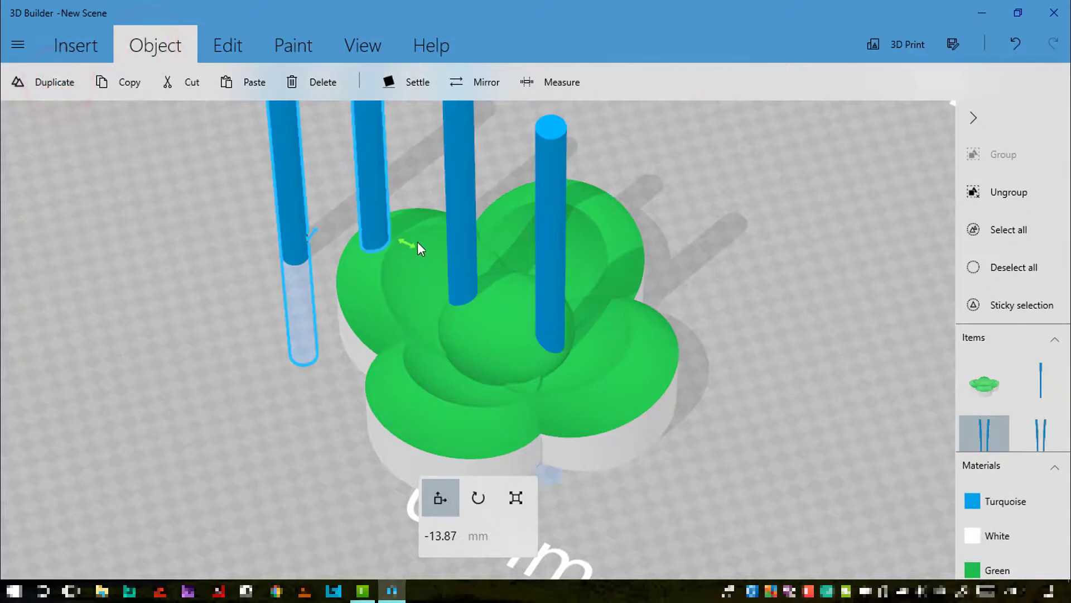
left_click_drag(444, 272, 585, 344)
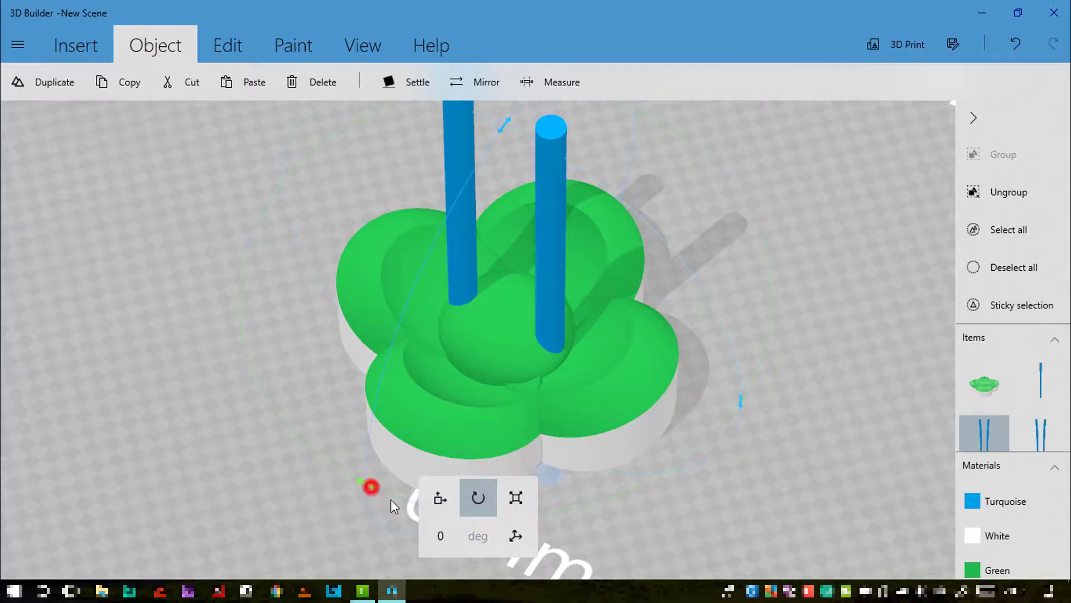
left_click(439, 533)
type("90")
key("Return")
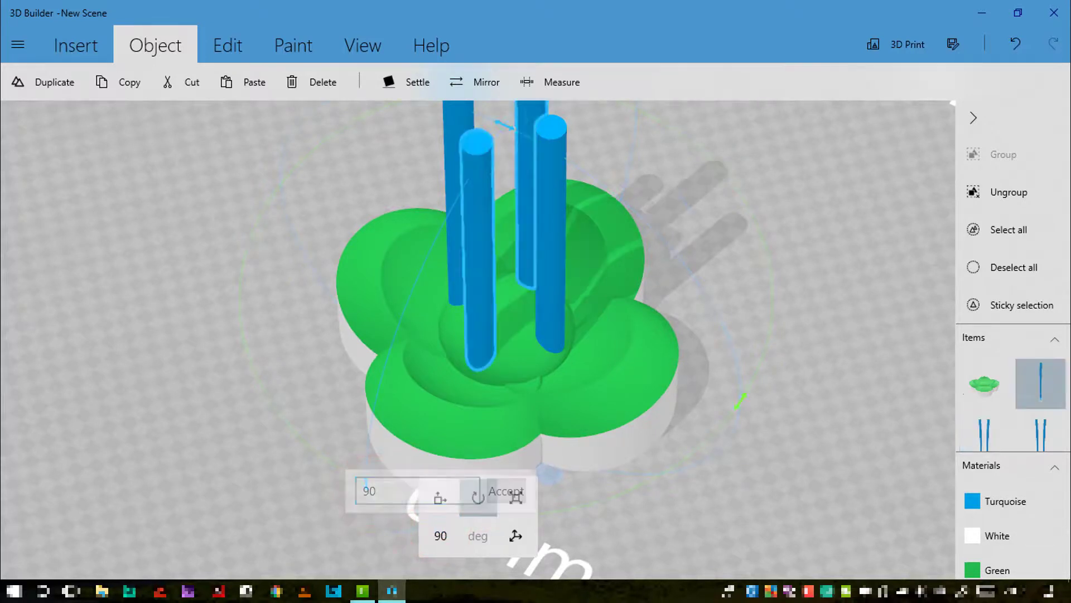
Group the four tubes and subtract them to cut four holes in the centre.
left_click(557, 306)
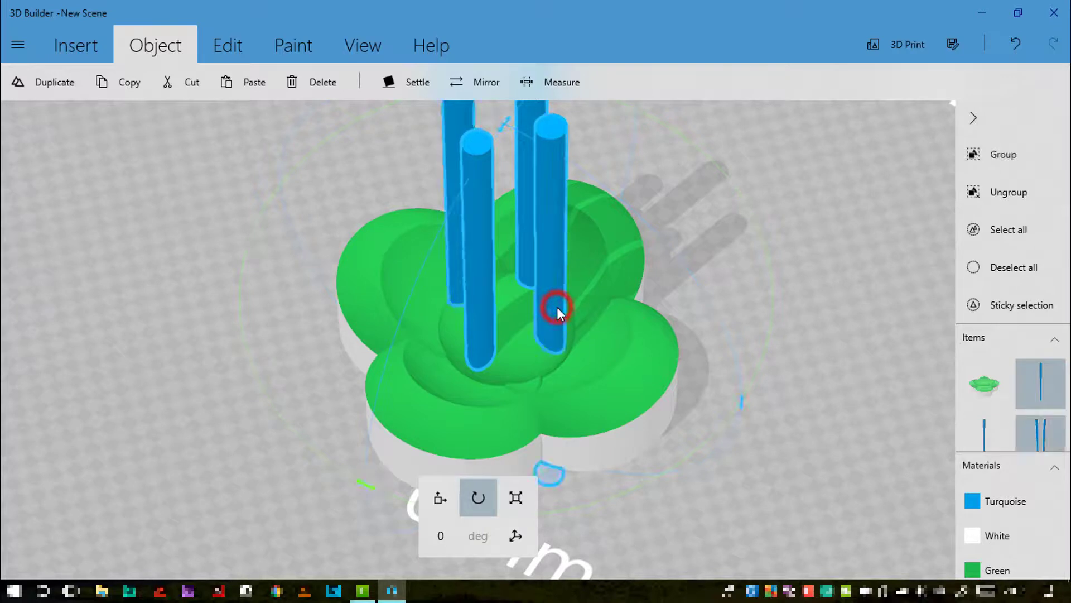
left_click(220, 45)
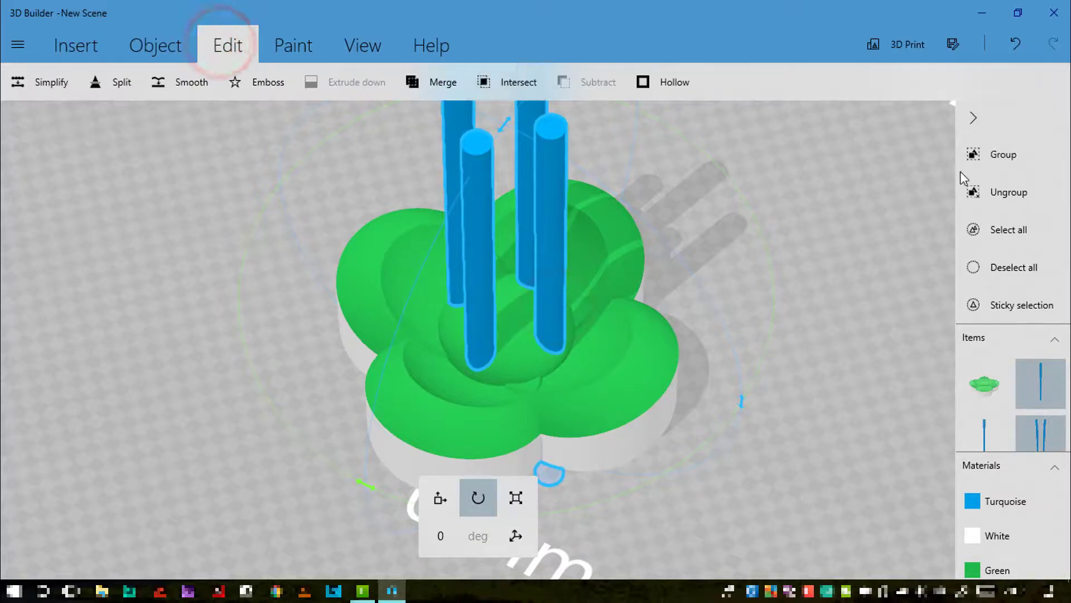
left_click(996, 156)
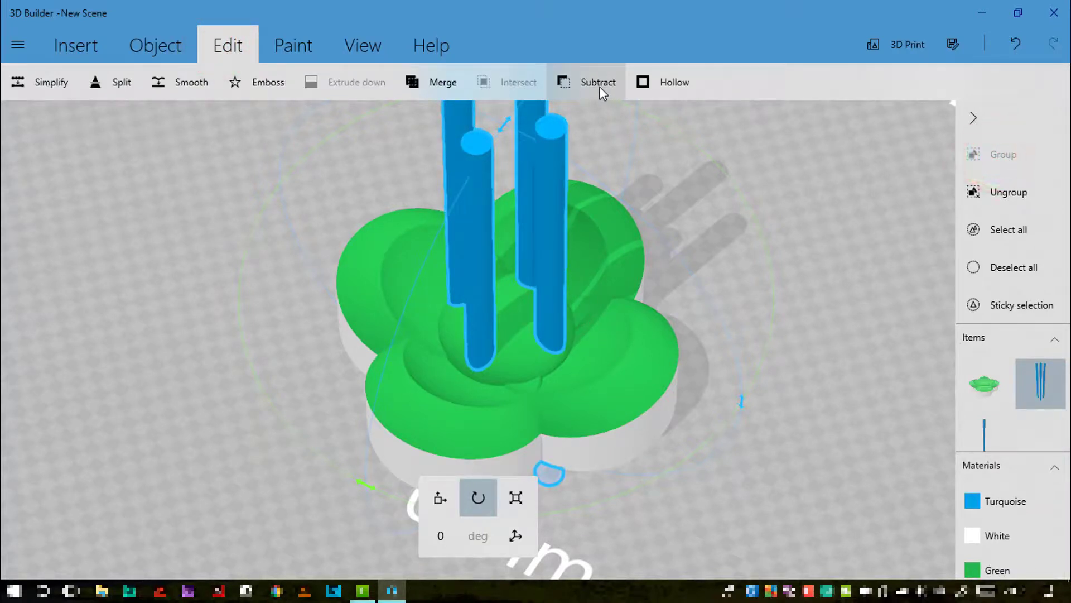
left_click(753, 308)
mouse_move(721, 320)
left_mouse_down()
mouse_move(561, 335)
mouse_move(393, 270)
mouse_move(592, 289)
left_mouse_up()
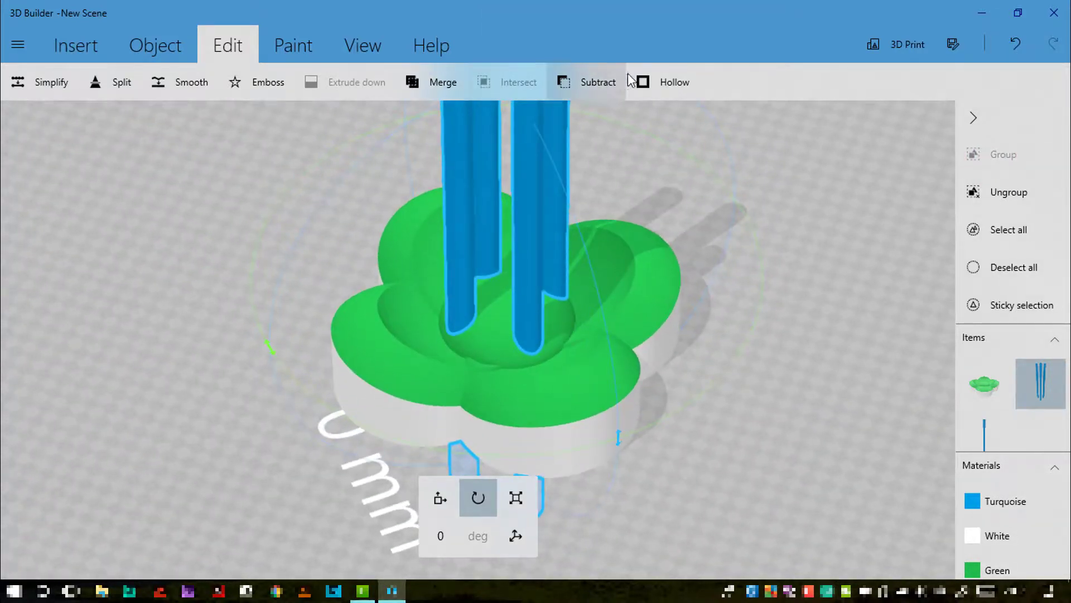
left_click(600, 84)
left_click_drag(692, 387, 848, 410)
Select the stray blue stick and move it over the flower's centre.
scroll(257, 234, "down", 5)
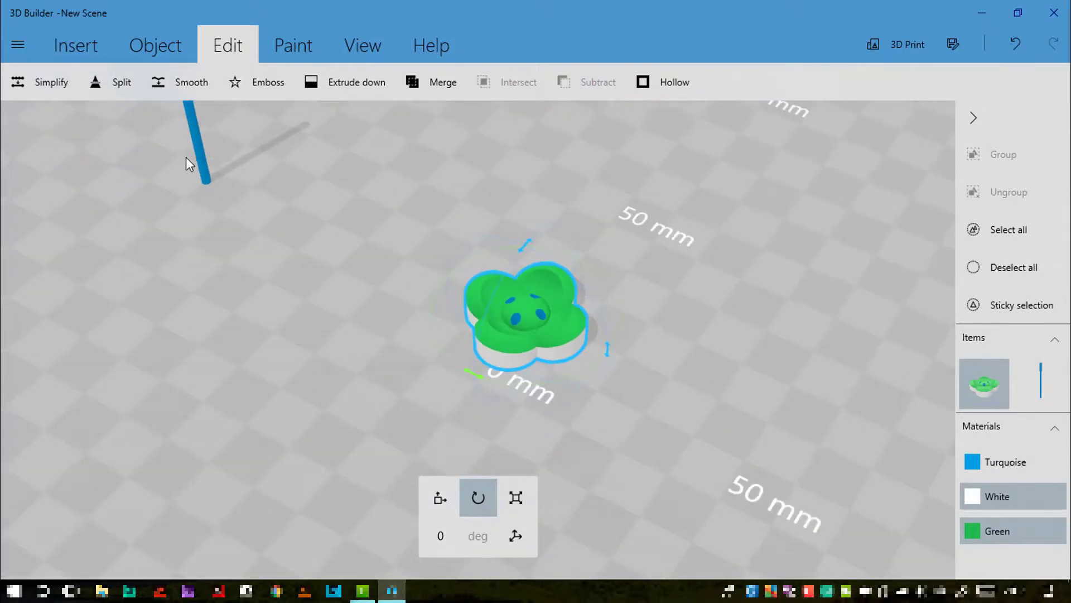
left_click(203, 168)
left_click(440, 497)
left_click_drag(216, 117, 525, 316)
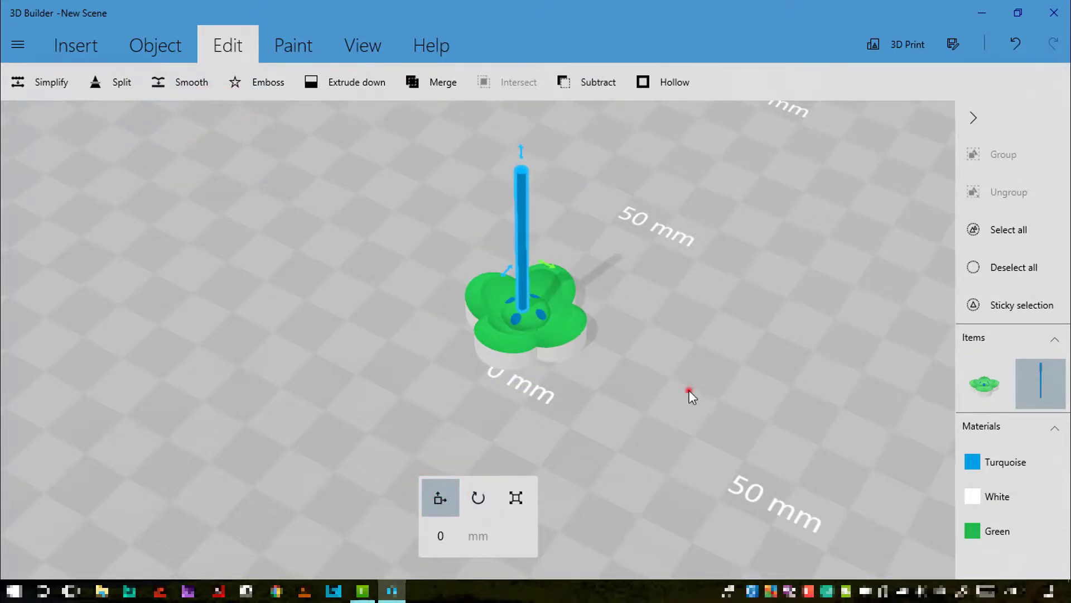
left_click_drag(685, 396, 473, 365)
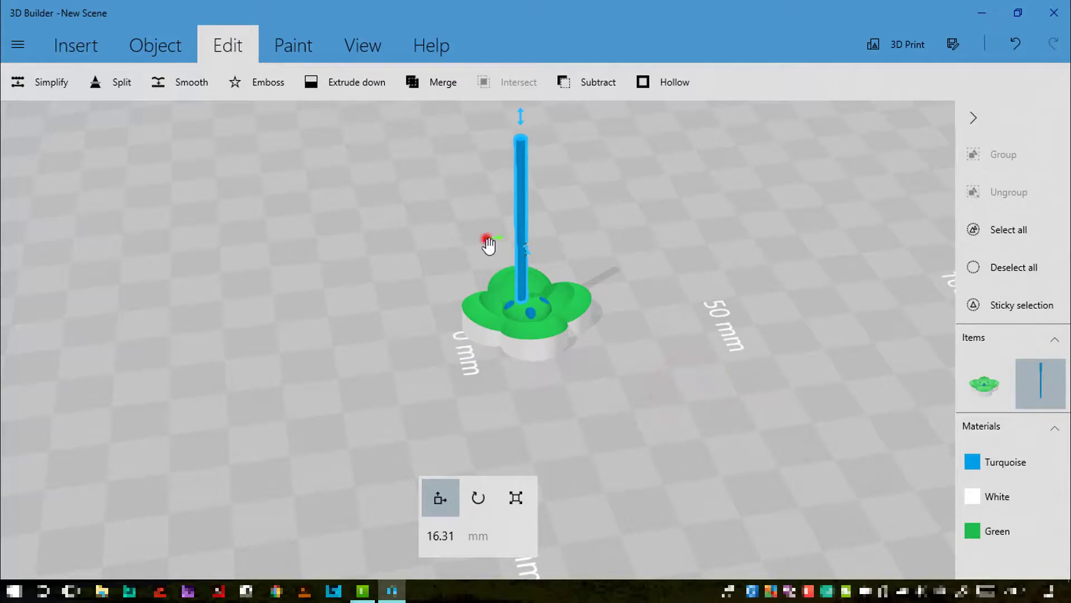
left_click_drag(489, 244, 495, 246)
left_click_drag(566, 441, 660, 459)
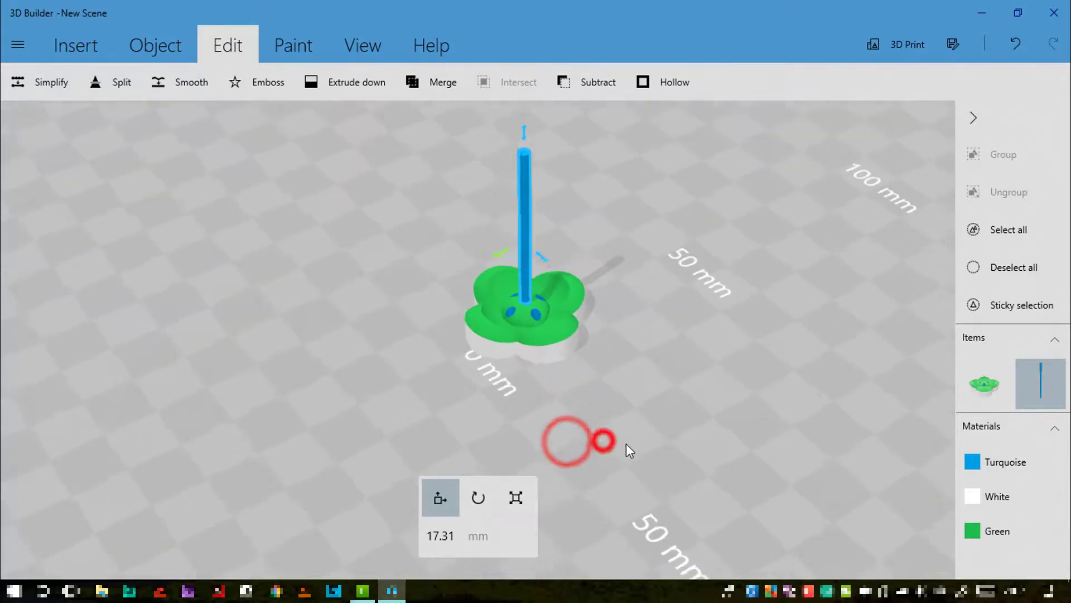
scroll(625, 443, "up", 5)
Rotate the stick 90° so it lies horizontally.
left_click(478, 497)
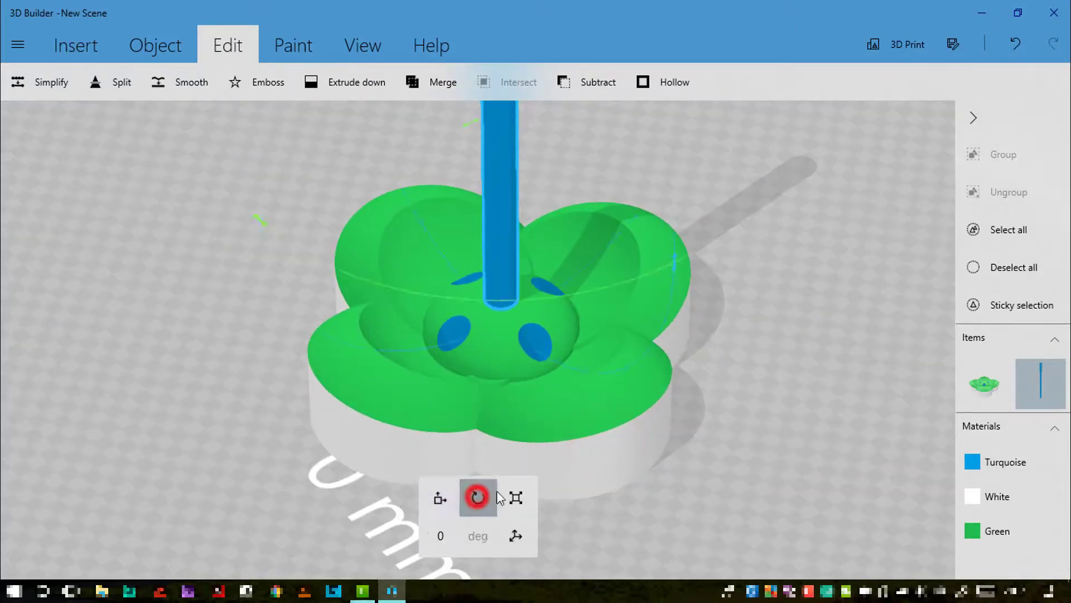
scroll(645, 472, "down", 3)
scroll(644, 467, "down", 3)
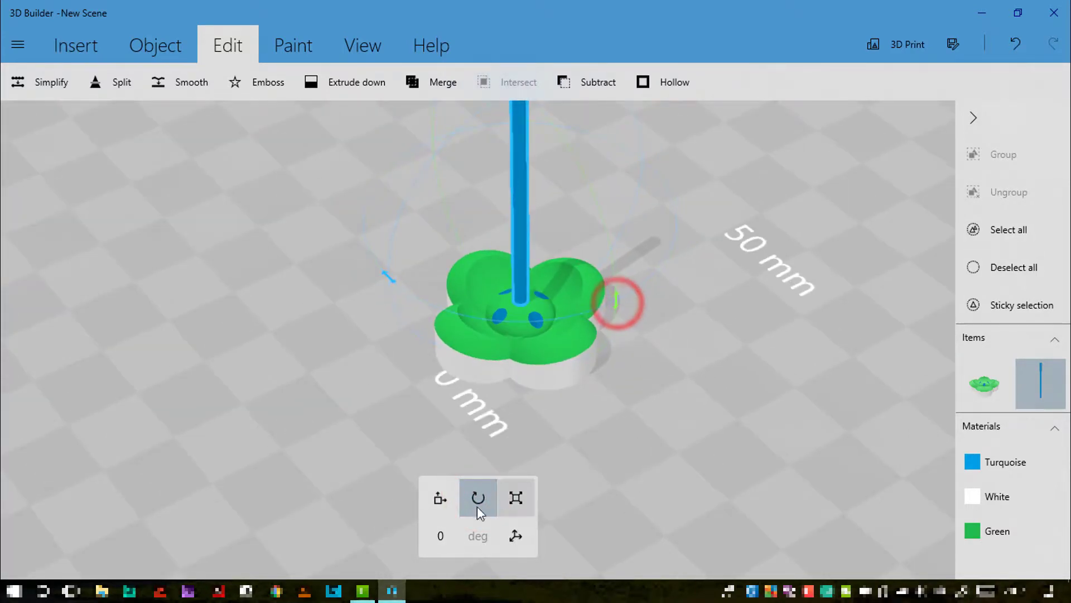
left_click(443, 534)
type("90")
key("Return")
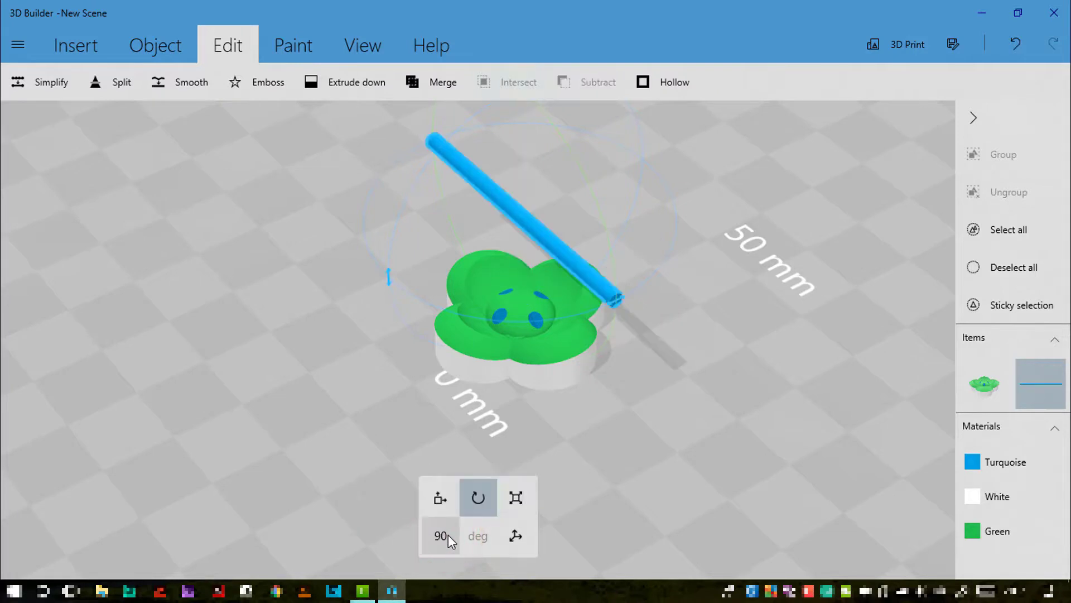
Lower the stick onto the flower base and shorten it to 7.27 mm.
left_click(447, 501)
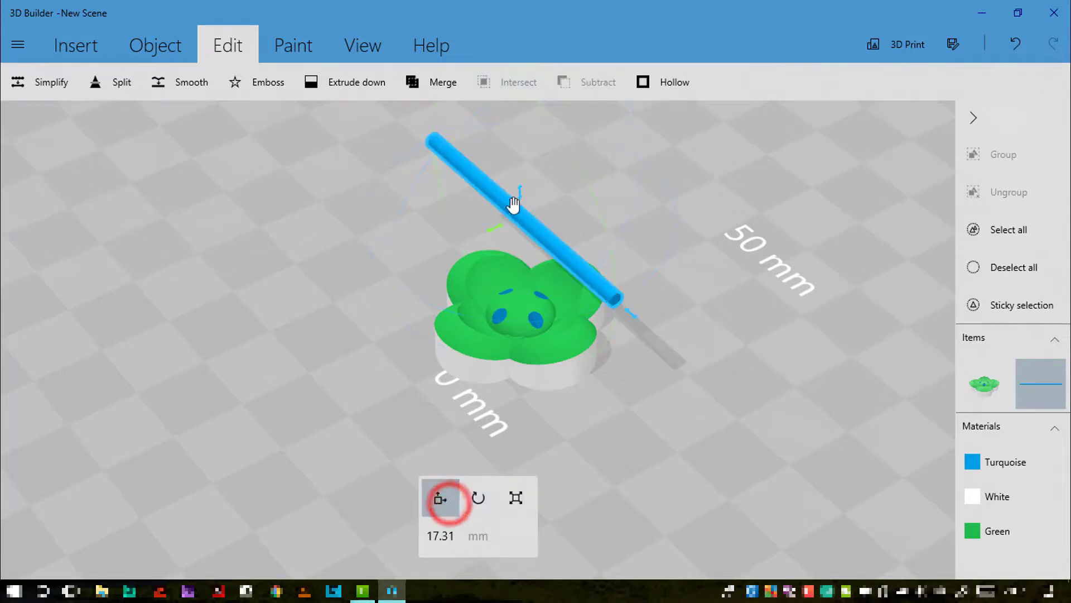
left_click_drag(517, 193, 519, 280)
left_click(515, 497)
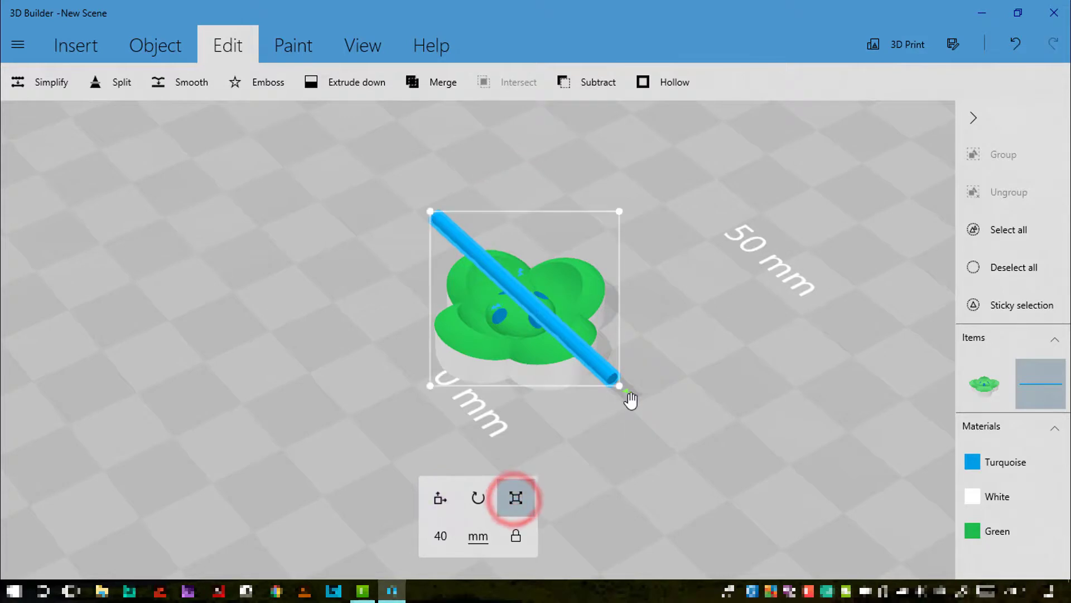
left_click_drag(627, 394, 512, 304)
Slide the stick left across the centre dome and sink it partly into the dome.
left_click_drag(447, 298, 488, 323)
scroll(576, 351, "up", 5)
left_click(441, 498)
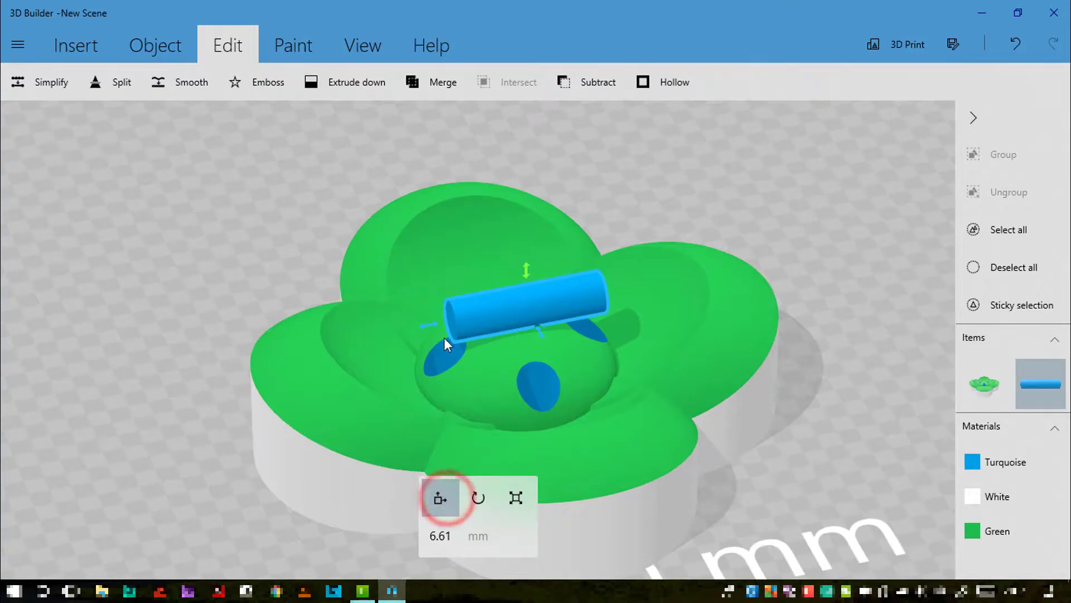
left_click_drag(422, 329, 425, 332)
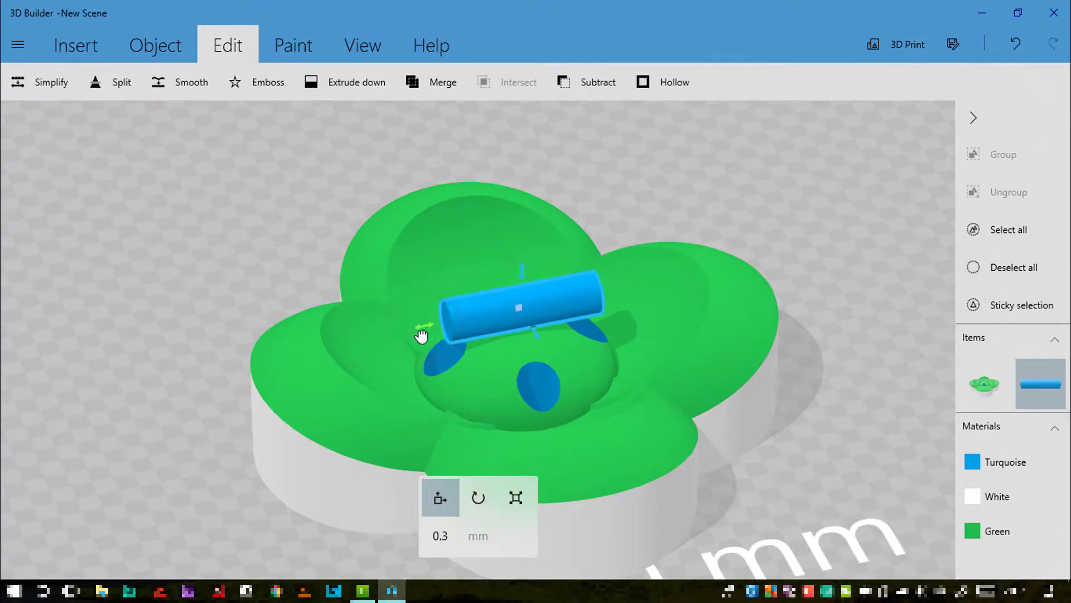
right_click_drag(725, 427, 779, 432)
left_click_drag(504, 252, 504, 270)
Duplicate the groove bar and place the copy back on the original.
left_click(155, 53)
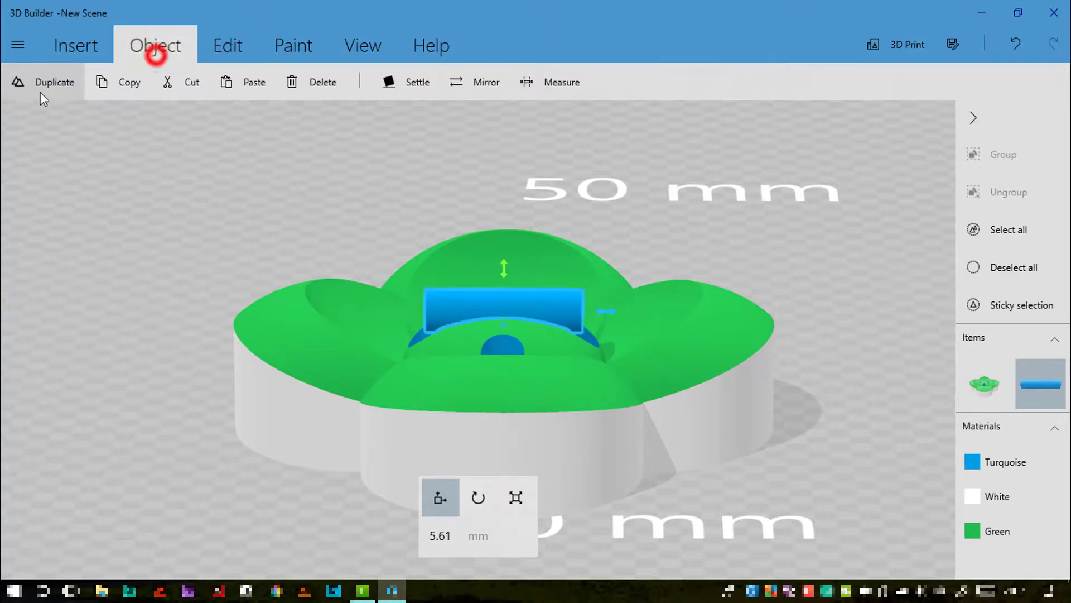
left_click(40, 90)
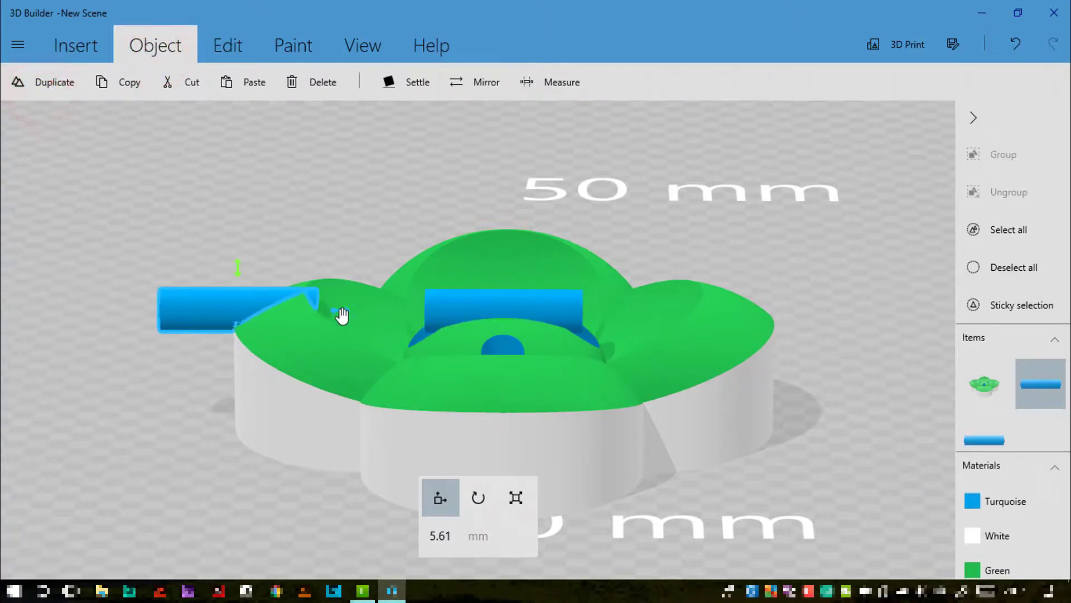
left_click_drag(340, 310, 582, 334)
Rotate the copy 90° and group both bars into a cross.
left_click(478, 497)
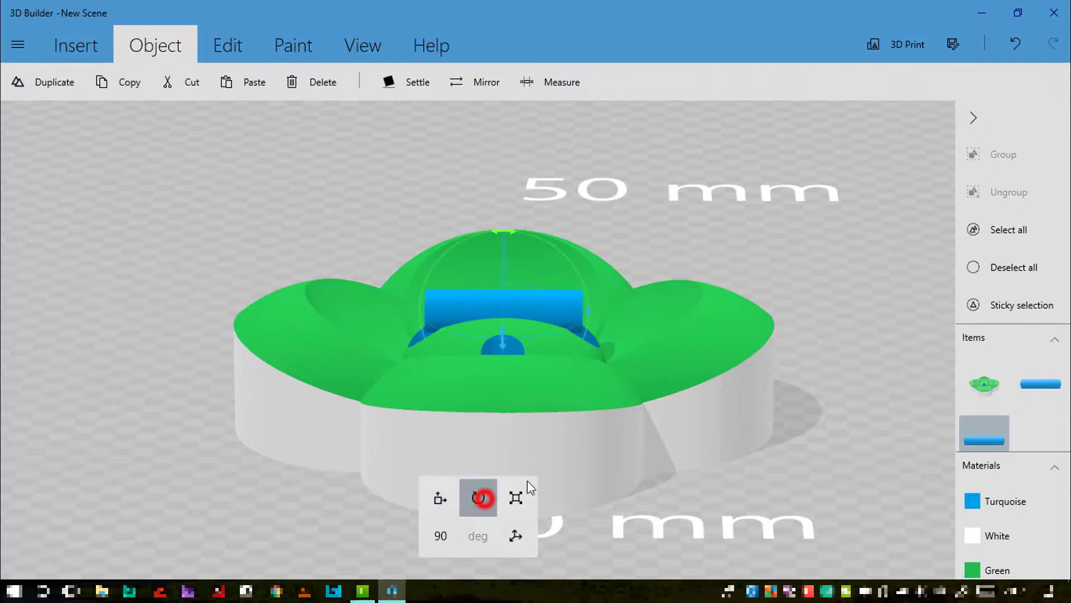
left_click_drag(852, 481, 590, 514)
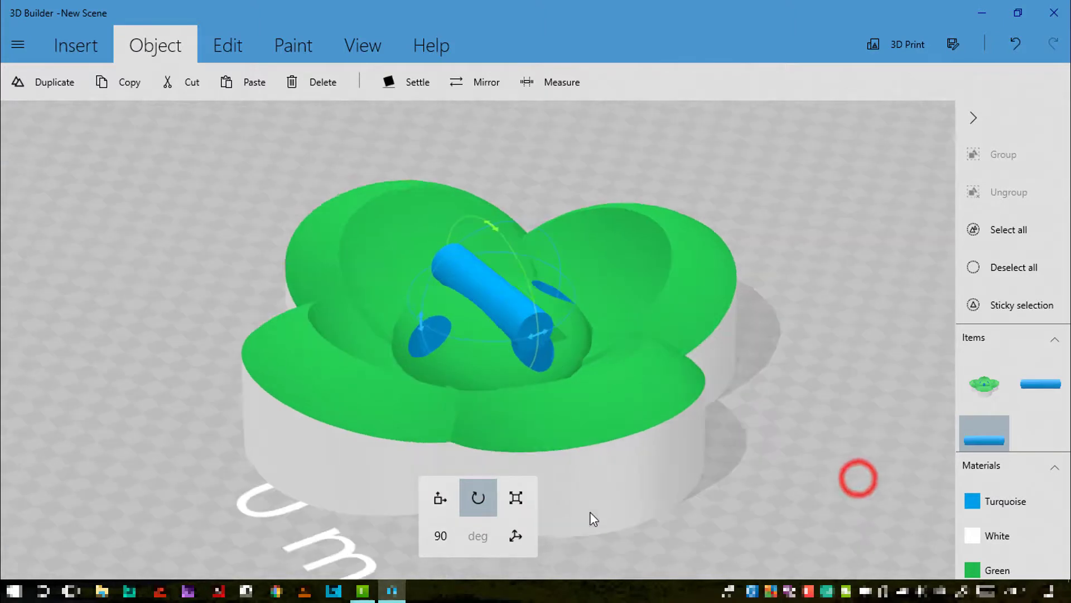
left_click(449, 543)
type("90")
key("Return")
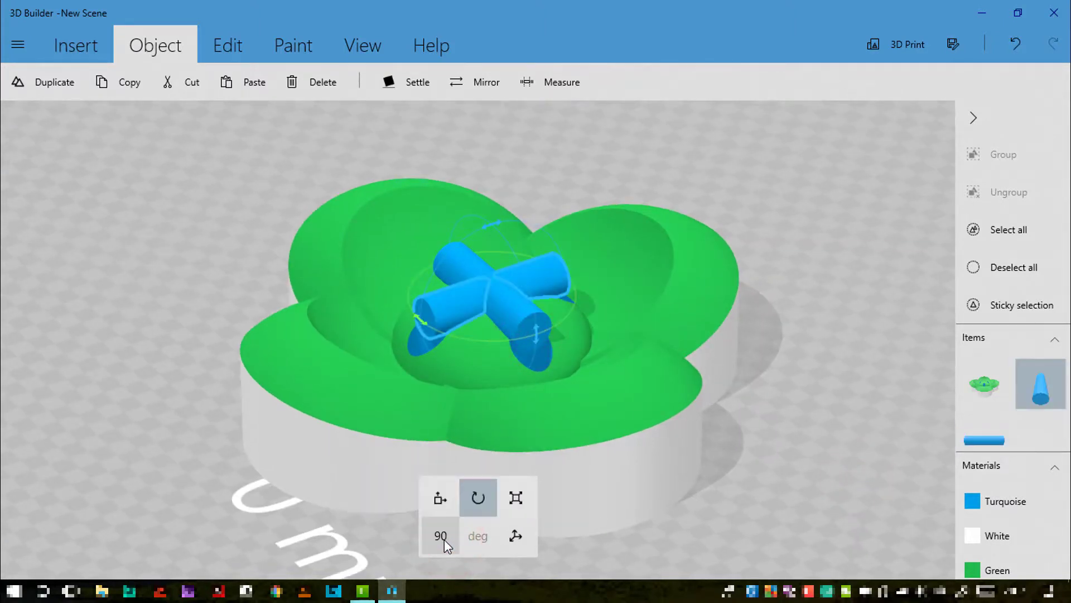
left_click(511, 309, "ctrl")
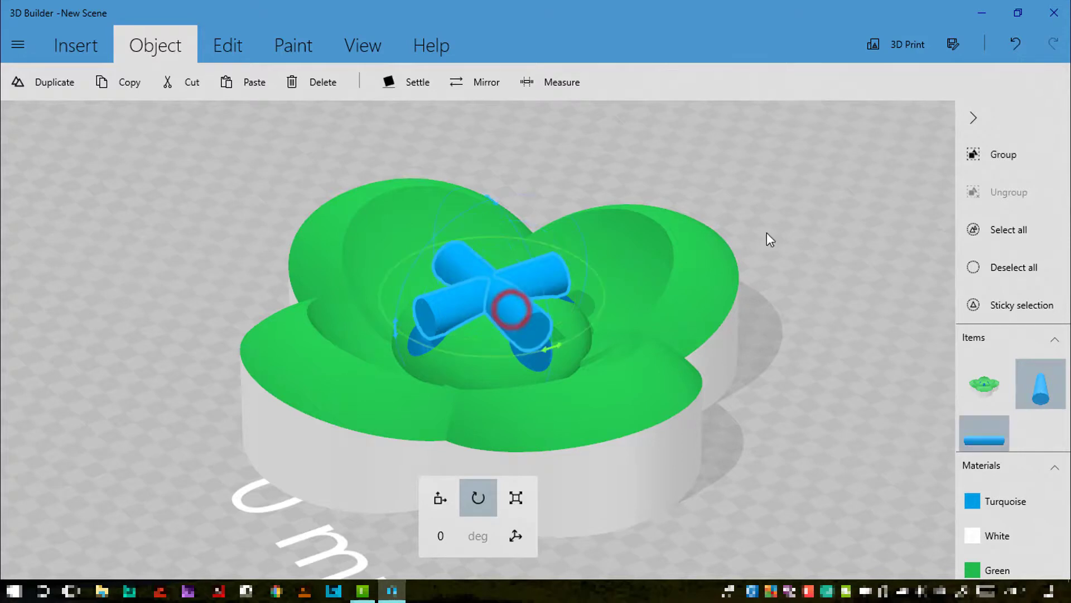
left_click(1011, 153)
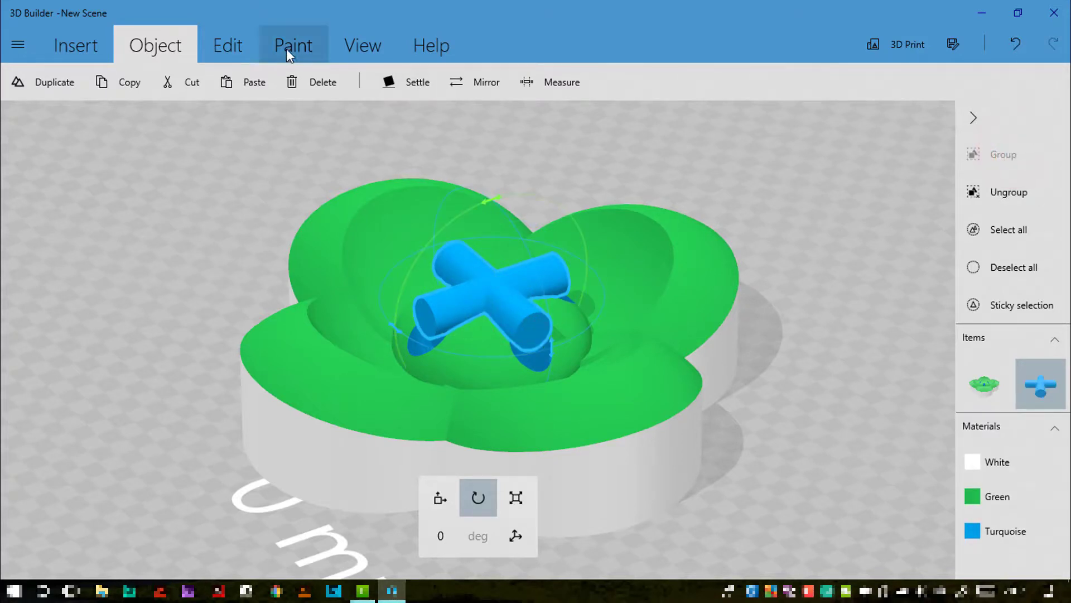
Subtract the cross from the flower, leaving grooves linking the four centre holes.
left_click(222, 54)
left_click(592, 81)
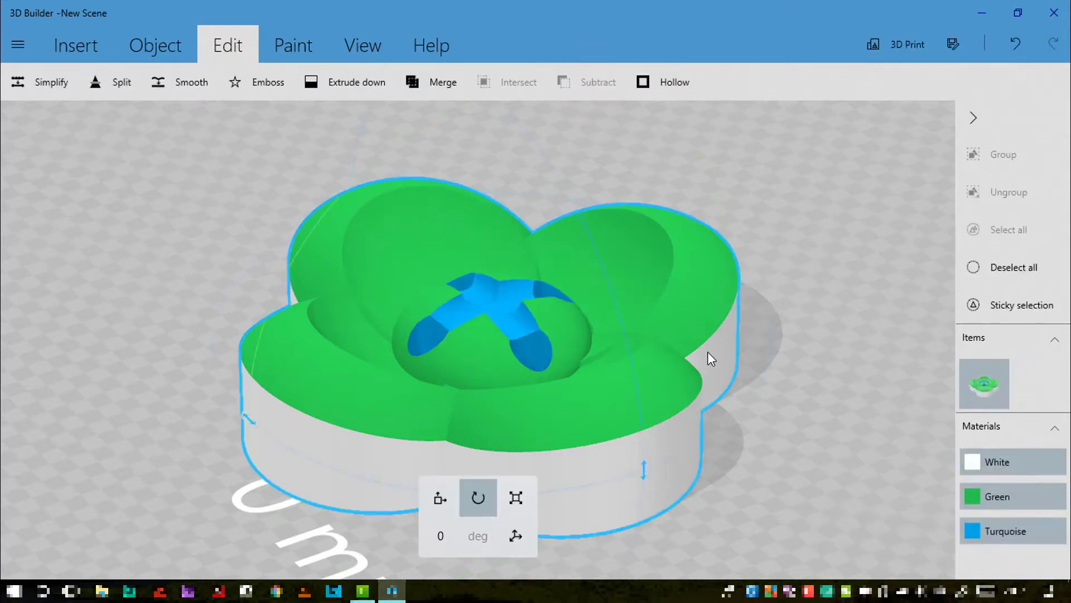
left_click_drag(796, 388, 865, 349)
left_click_drag(256, 380, 394, 505)
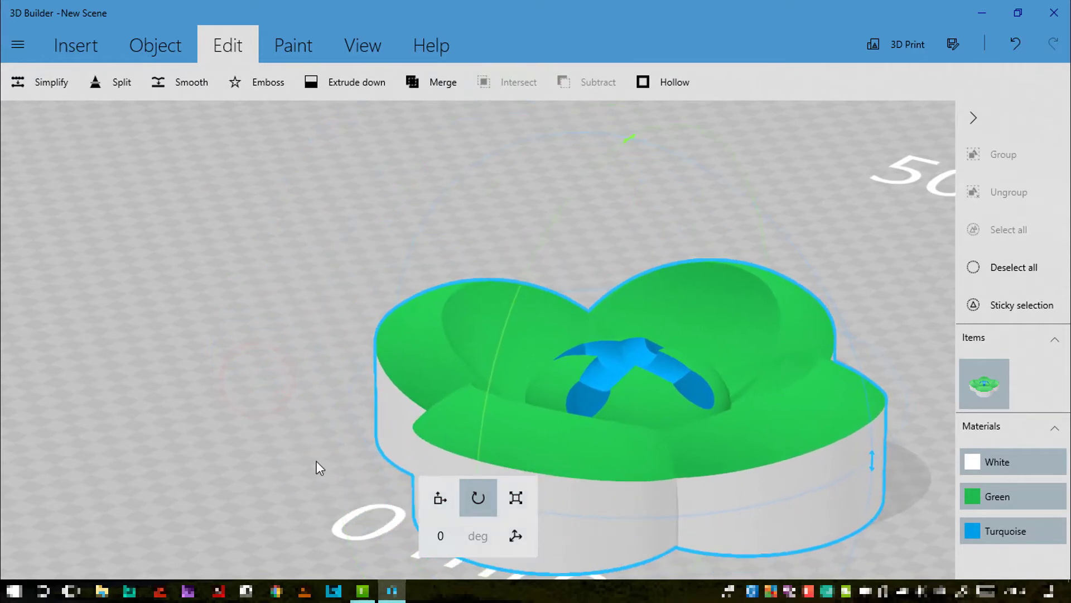
key("ctrl+z")
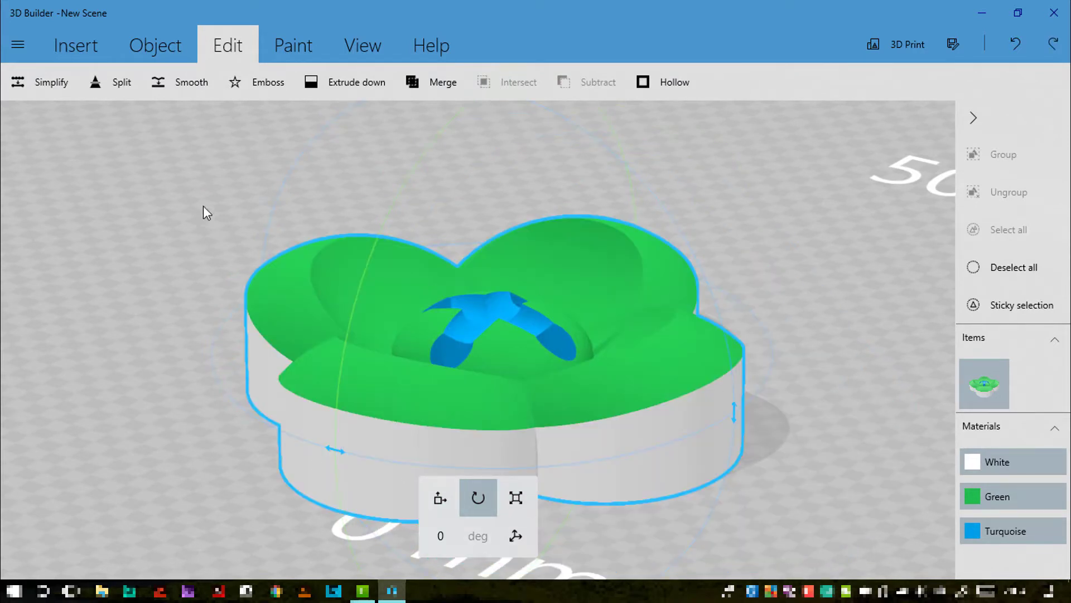
Colour the entire flower, base and grooved centre, with the turquoise recent swatch.
left_click(282, 48)
left_click(37, 83)
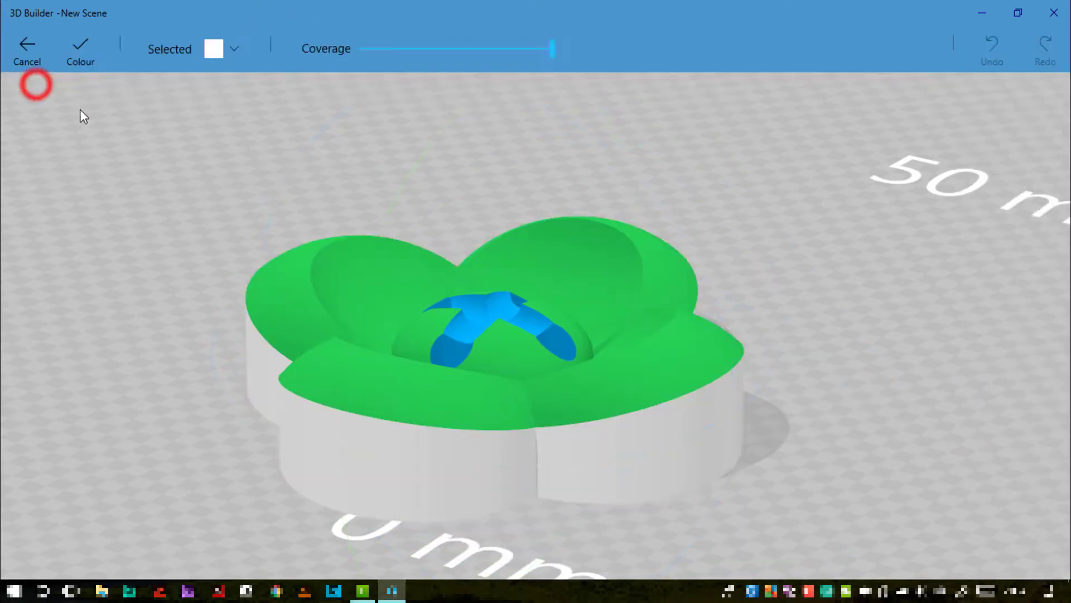
left_click(234, 49)
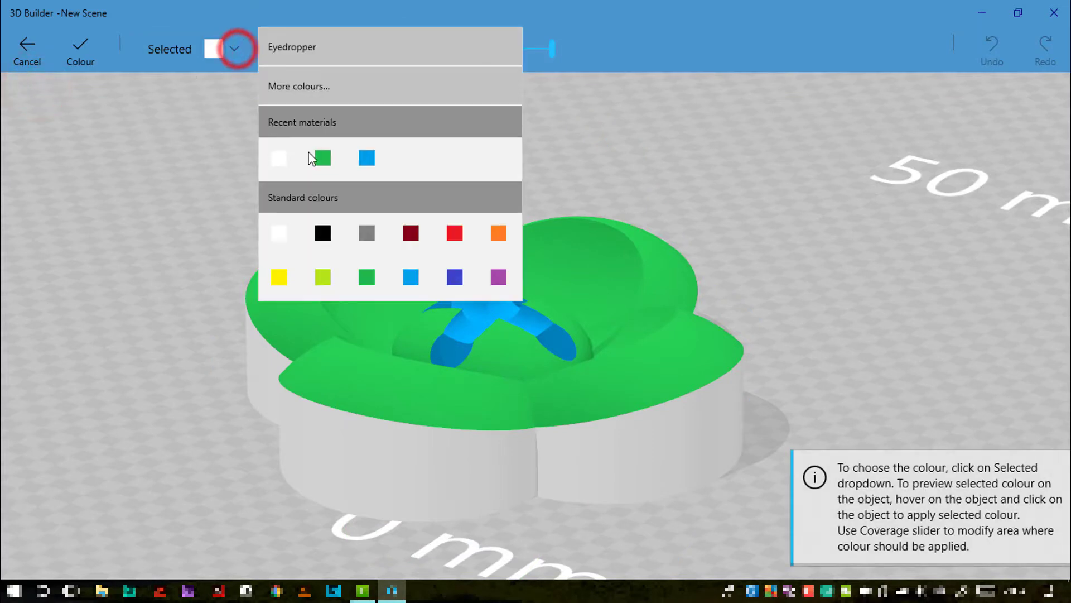
left_click(368, 158)
left_click(447, 393)
left_click(82, 48)
mouse_move(744, 277)
left_mouse_down()
mouse_move(782, 338)
mouse_move(796, 337)
left_mouse_up()
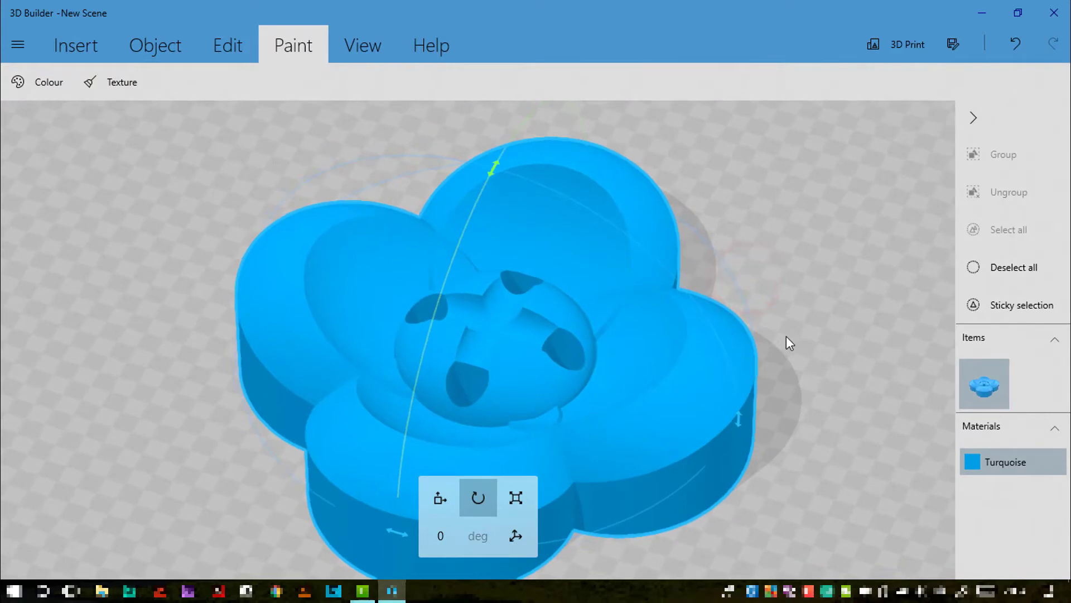
scroll(782, 422, "down", 3)
left_click_drag(782, 426, 759, 370)
right_click_drag(755, 364, 808, 375)
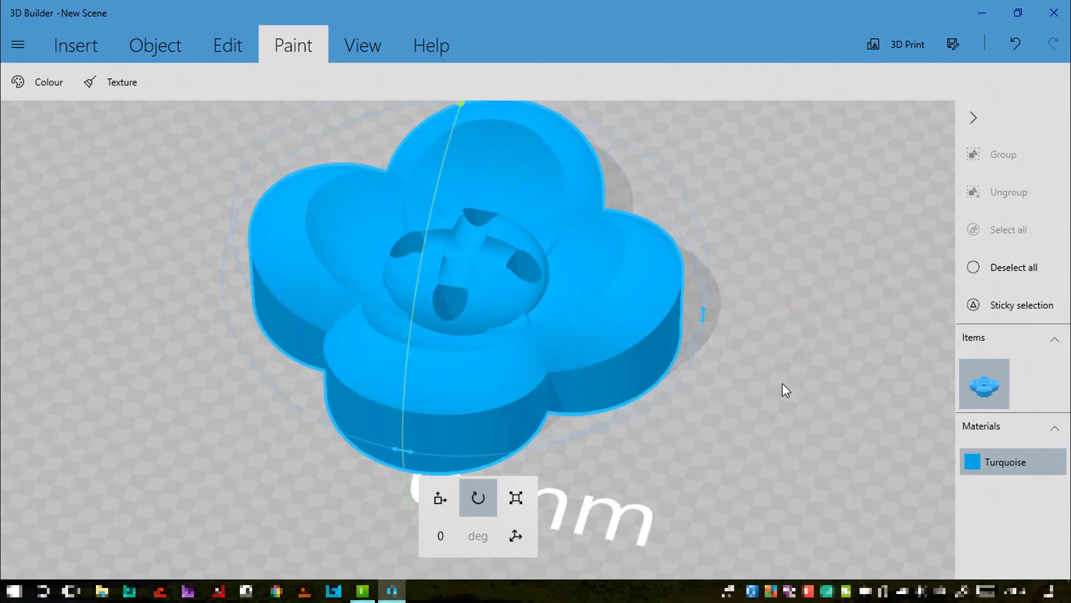
Unlock proportional scaling and set the button's height to 3 mm, keeping its width.
left_click(516, 496)
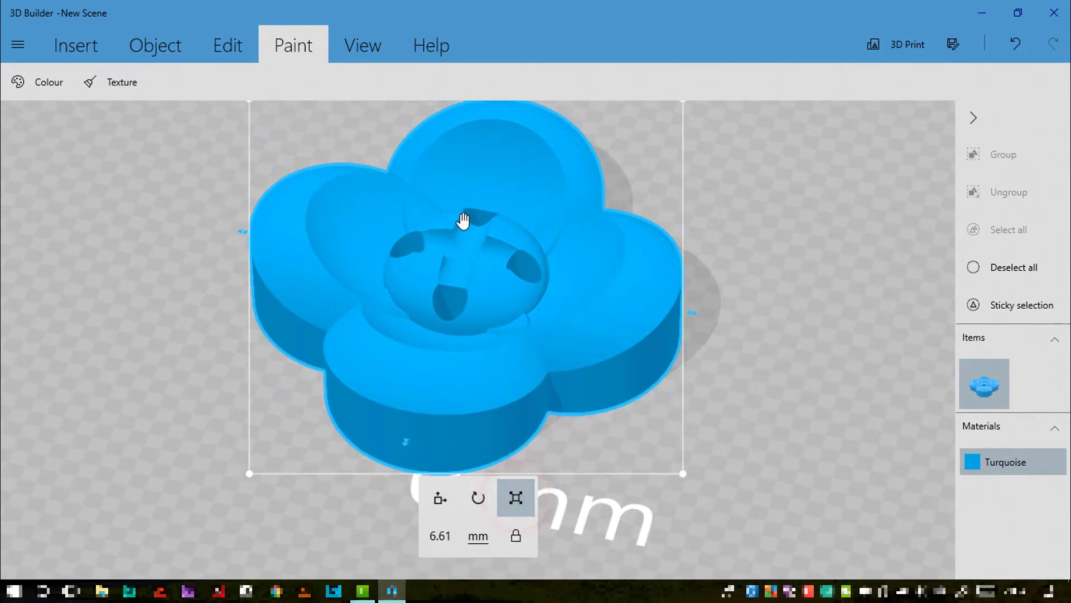
left_click_drag(462, 220, 464, 266)
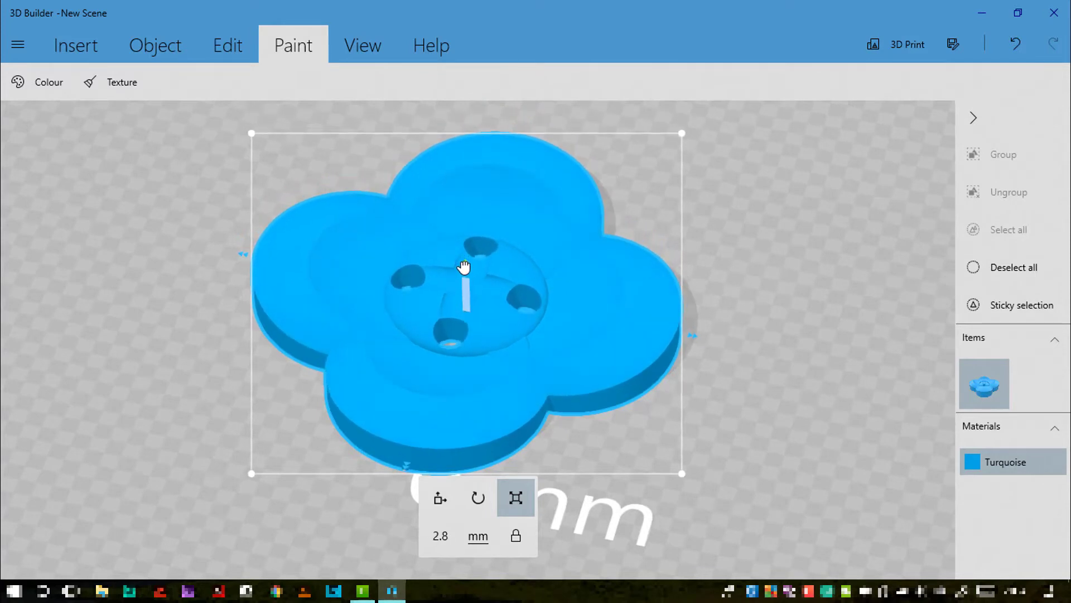
left_click(442, 538)
type("3")
key("Return")
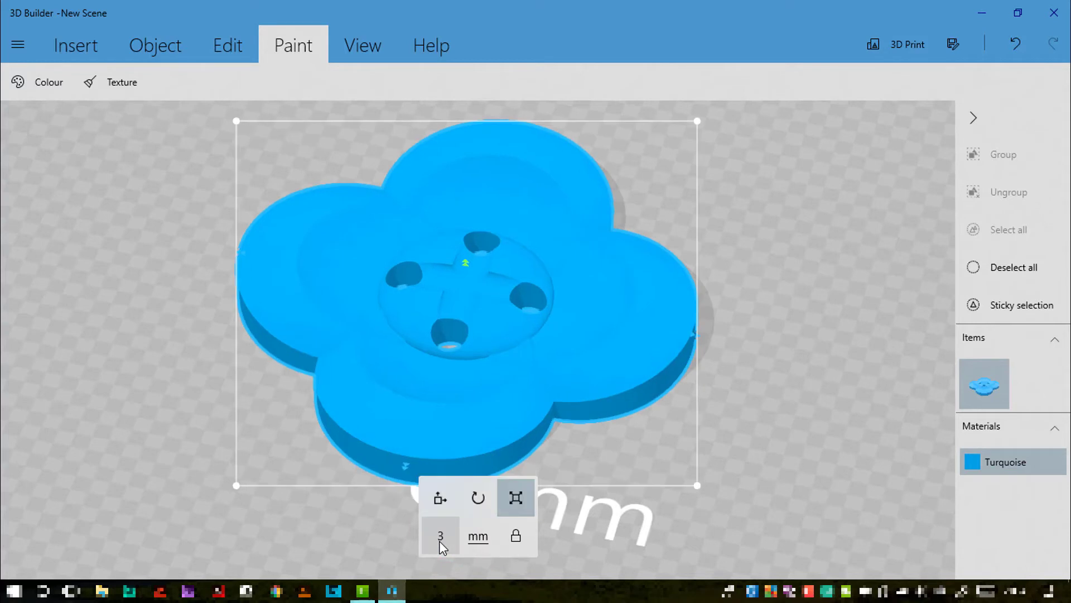
key("ctrl+z")
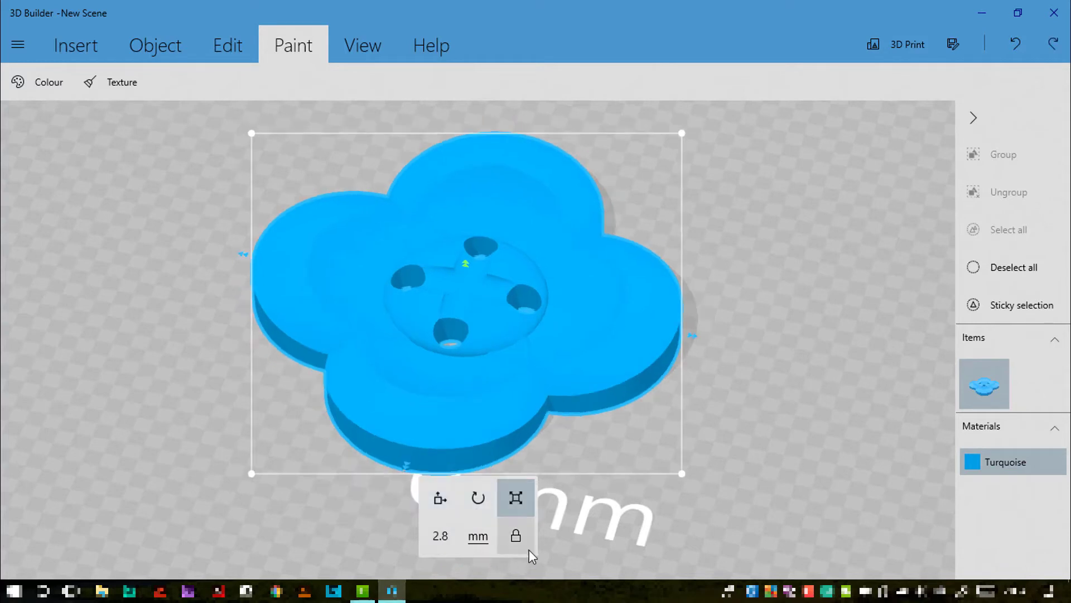
left_click(514, 537)
left_click(441, 536)
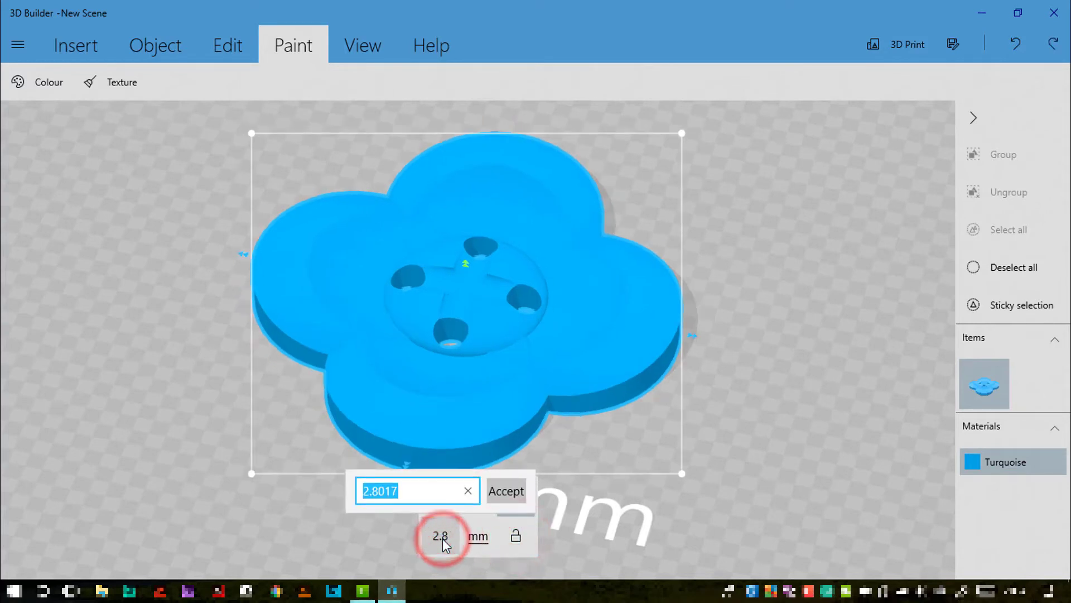
type("3")
key("Return")
right_click_drag(782, 424, 660, 360)
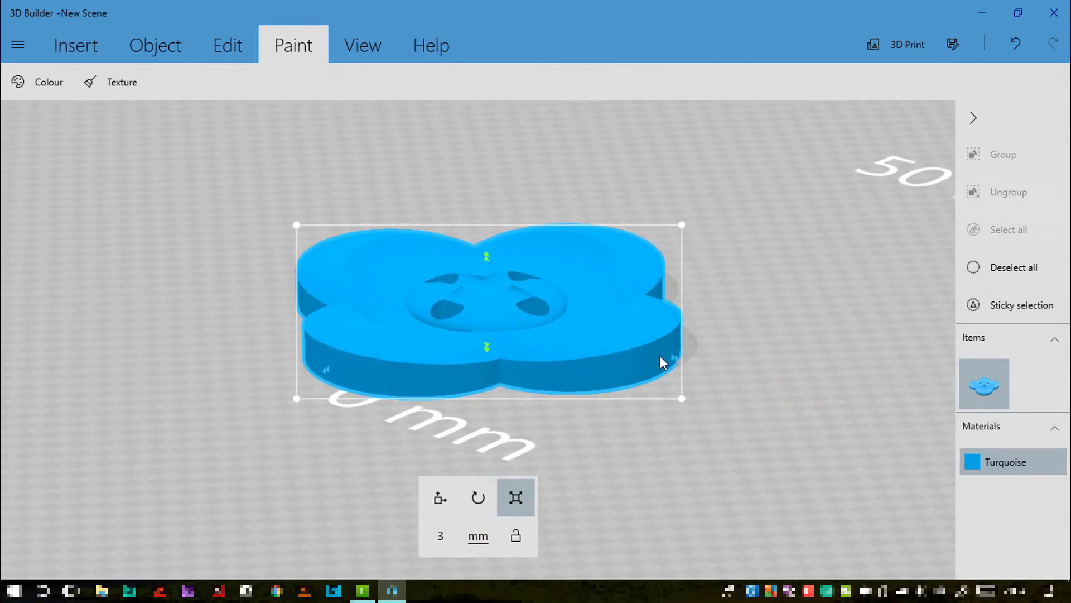